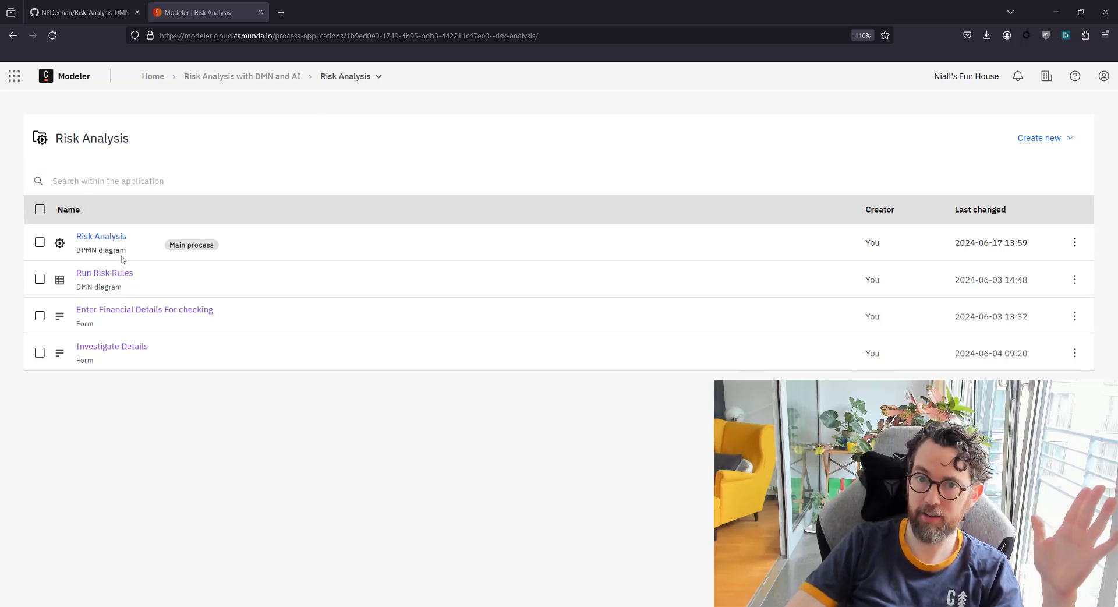
# Look over the project's GitHub repository page
pyautogui.click(86, 7)
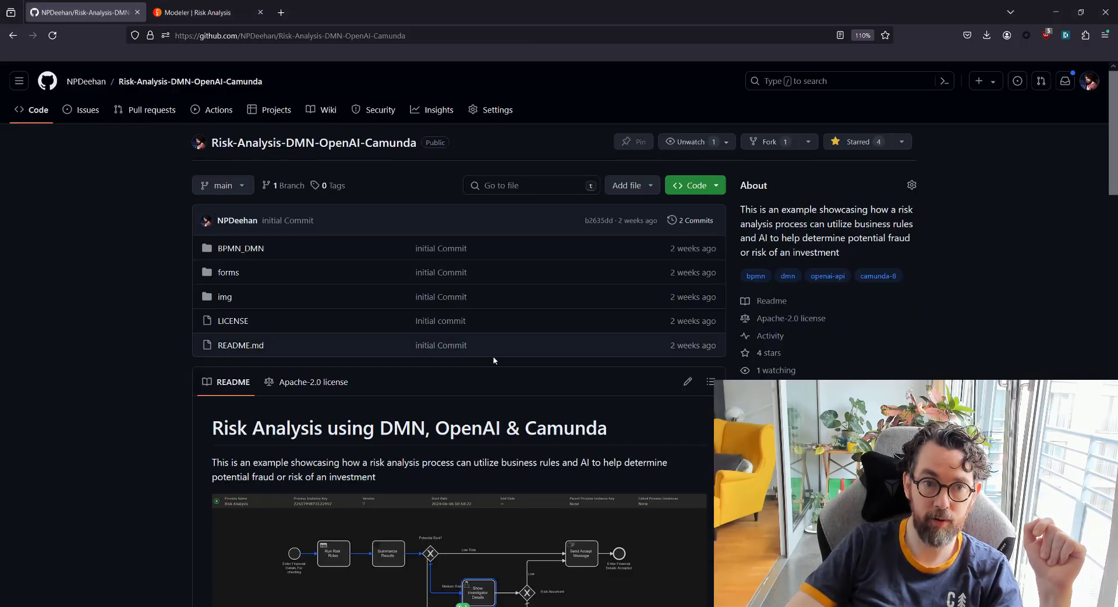
pyautogui.scroll(-5, 495, 358)
pyautogui.scroll(-4, 498, 361)
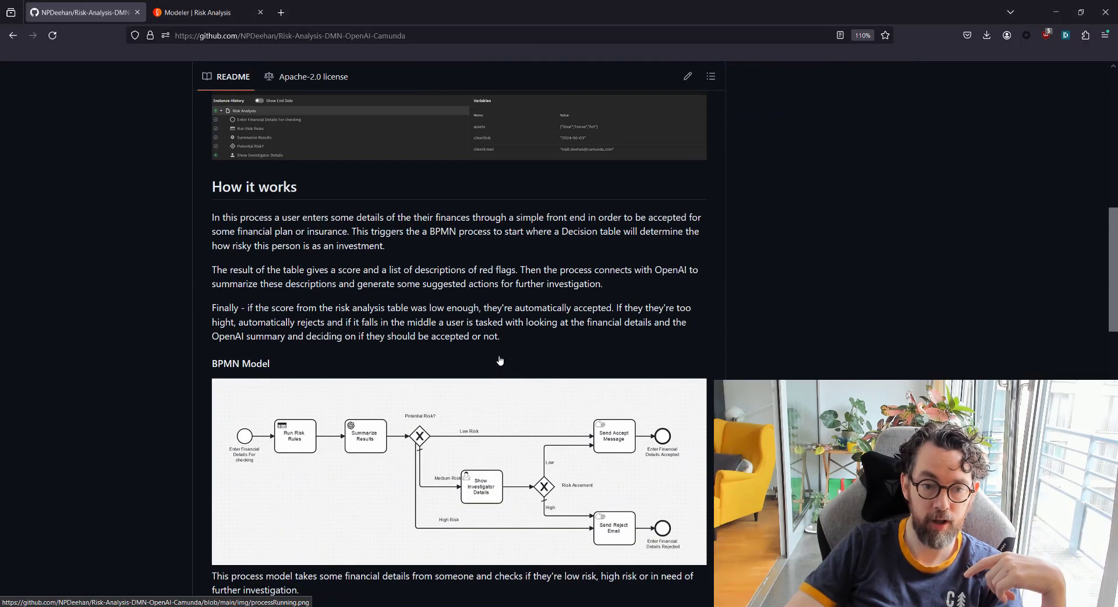
pyautogui.scroll(8, 504, 359)
pyautogui.scroll(2, 508, 358)
# Return to the Risk Analysis files and open the Risk Analysis BPMN diagram in Design mode
pyautogui.click(195, 13)
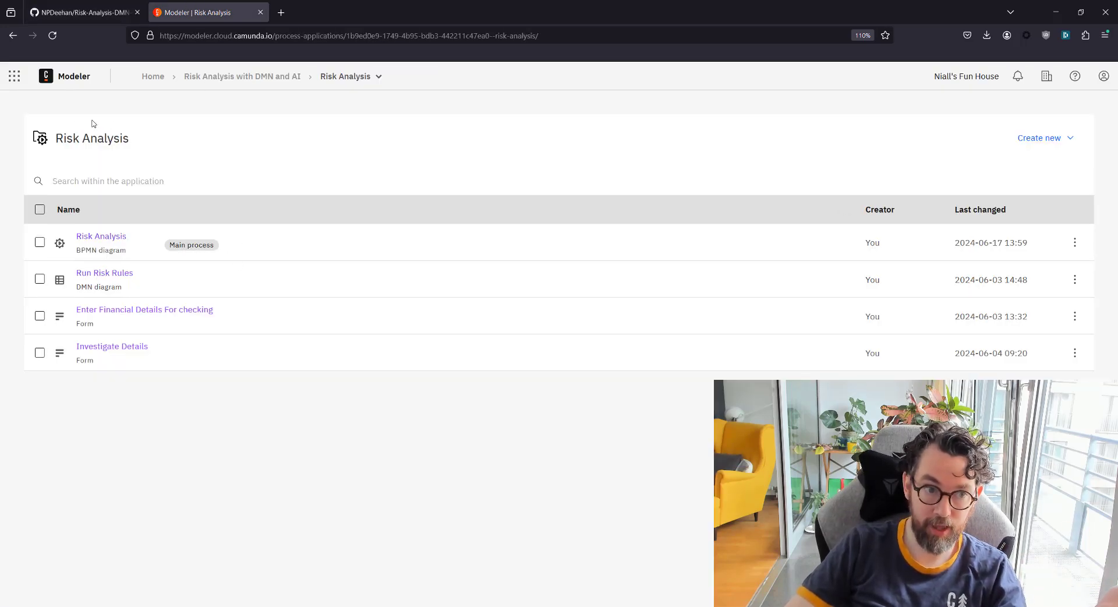
pyautogui.tripleClick(145, 137)
pyautogui.click(145, 137)
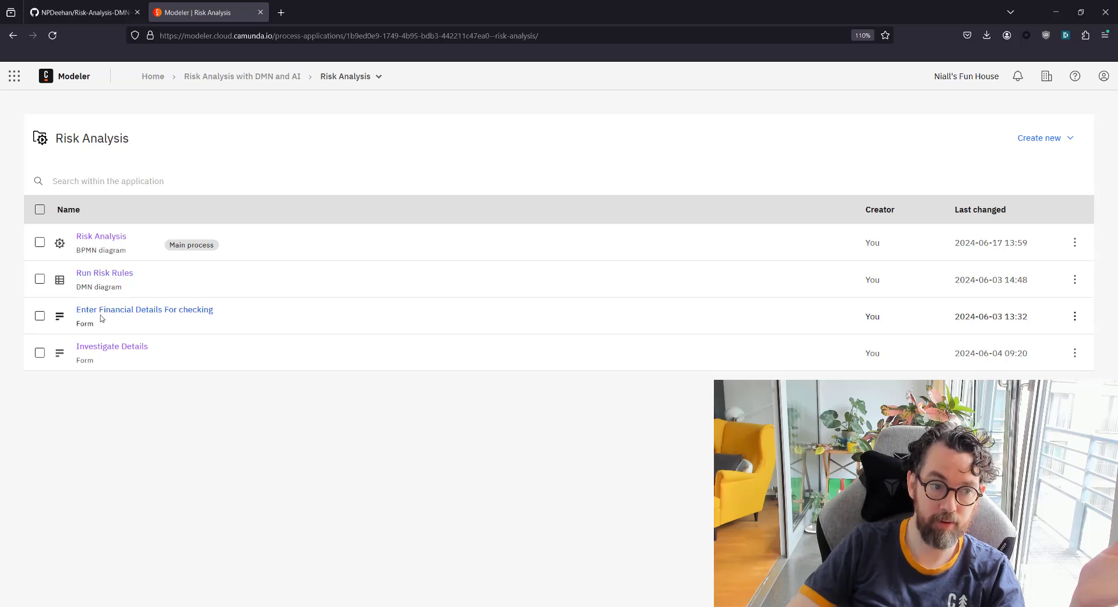
pyautogui.click(101, 242)
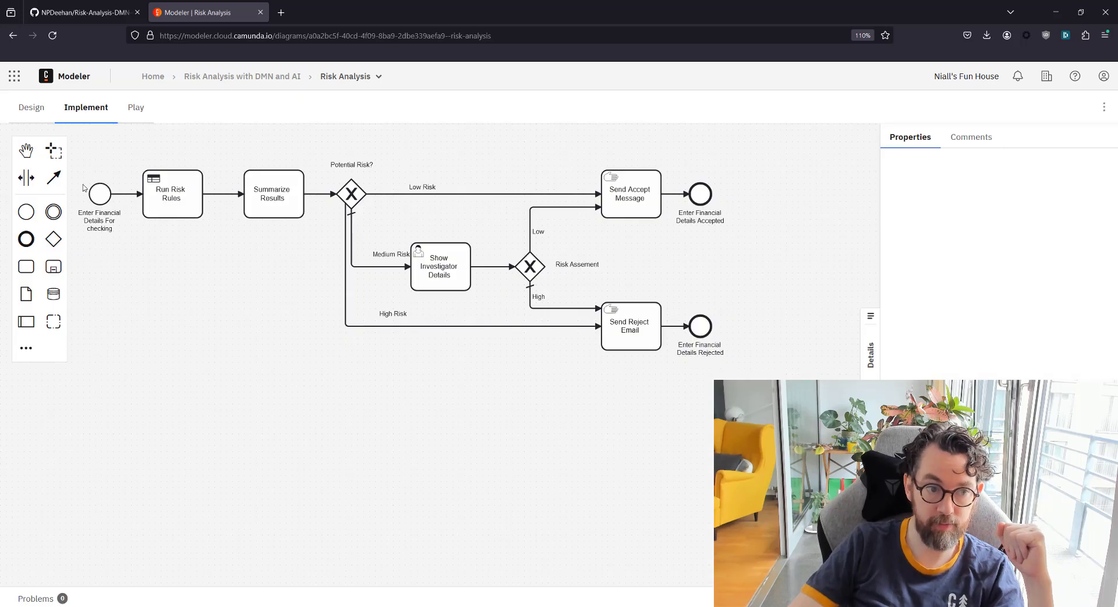
pyautogui.click(27, 110)
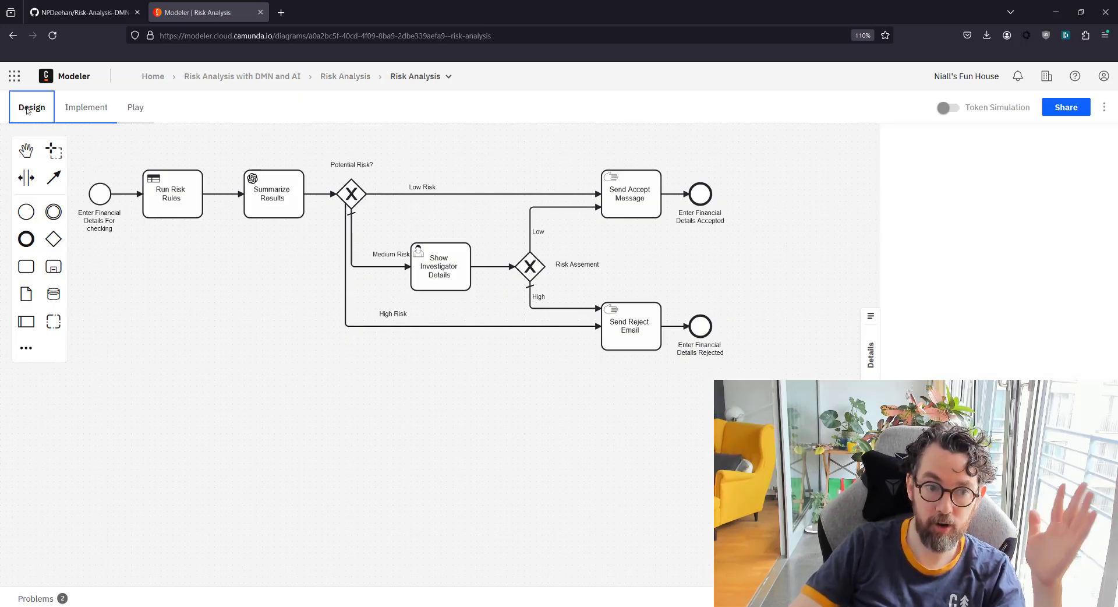
# Enable Token Simulation and launch a simulated token from the Risk Analysis start event
pyautogui.click(949, 108)
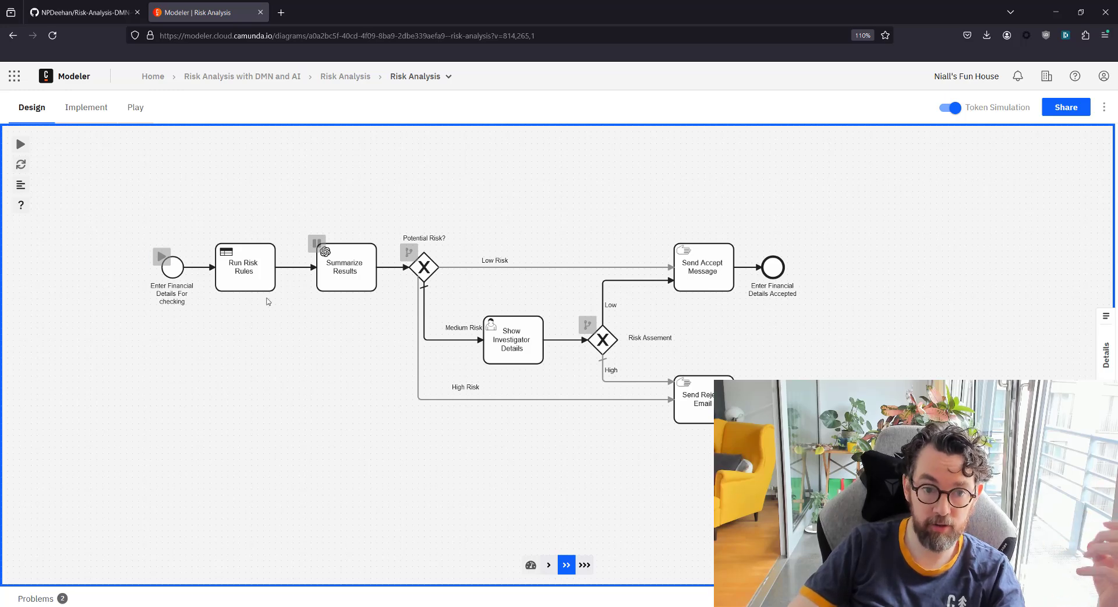
pyautogui.click(163, 256)
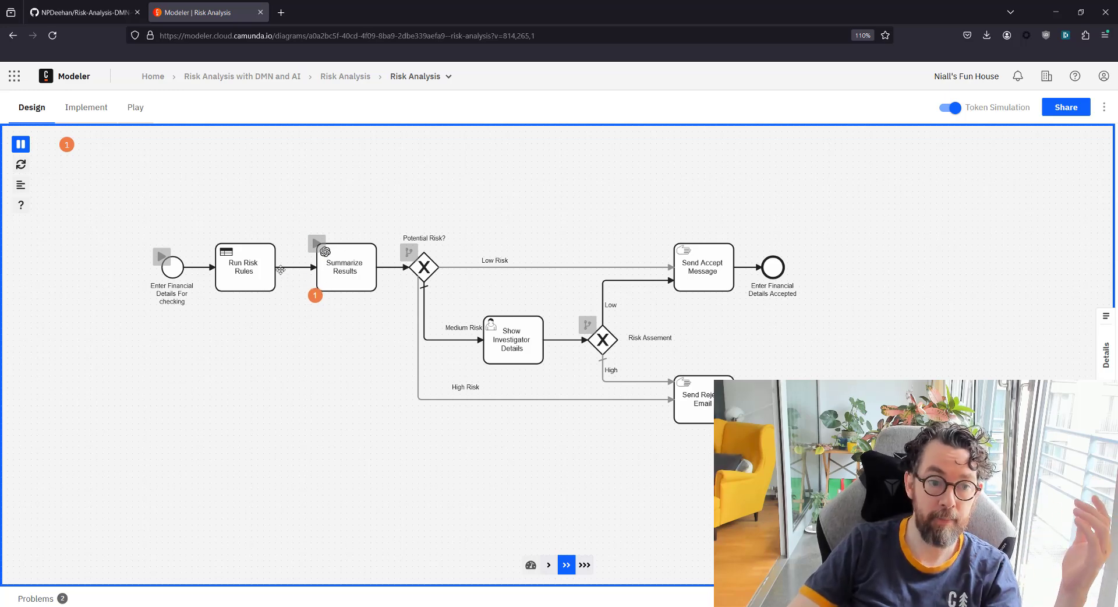
pyautogui.moveTo(240, 270)
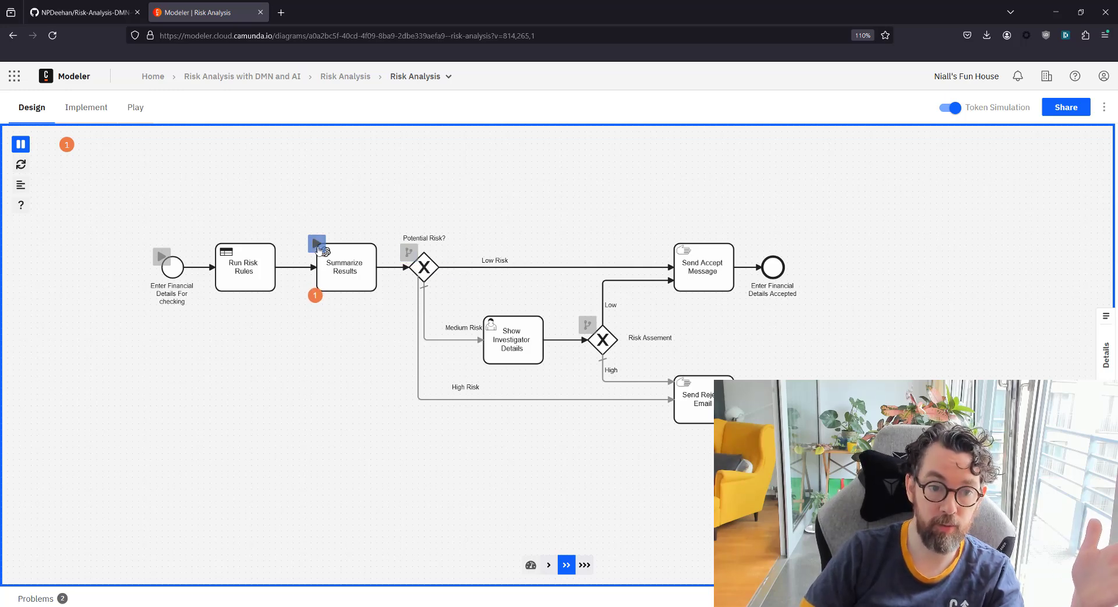
# Run a new token with Potential Risk set to Medium Risk, releasing it at Summarize Results and Show Investigator Details
pyautogui.click(162, 257)
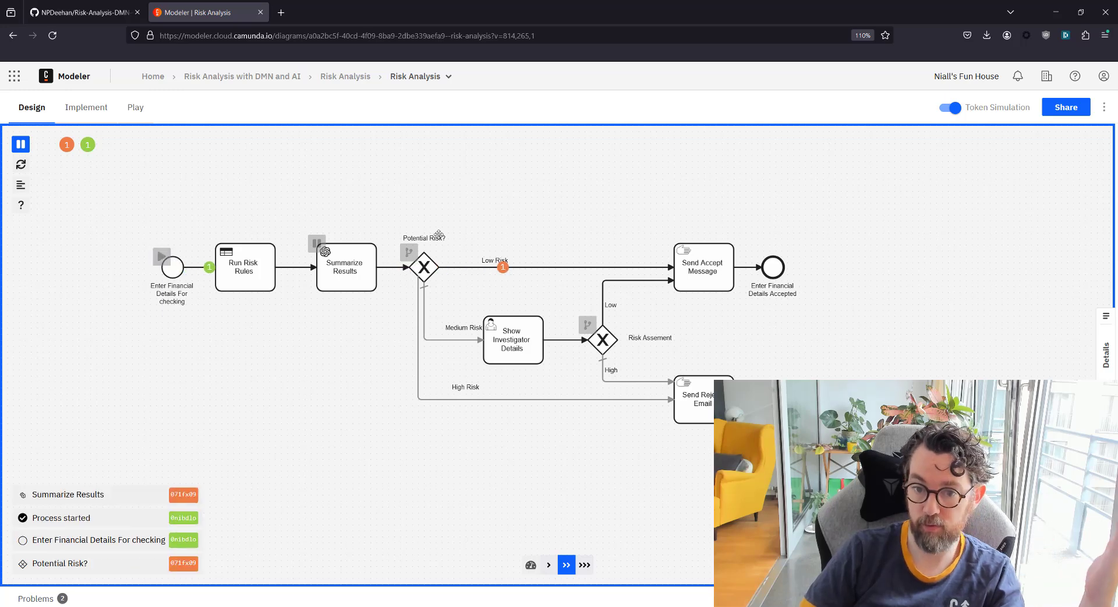
pyautogui.click(410, 253)
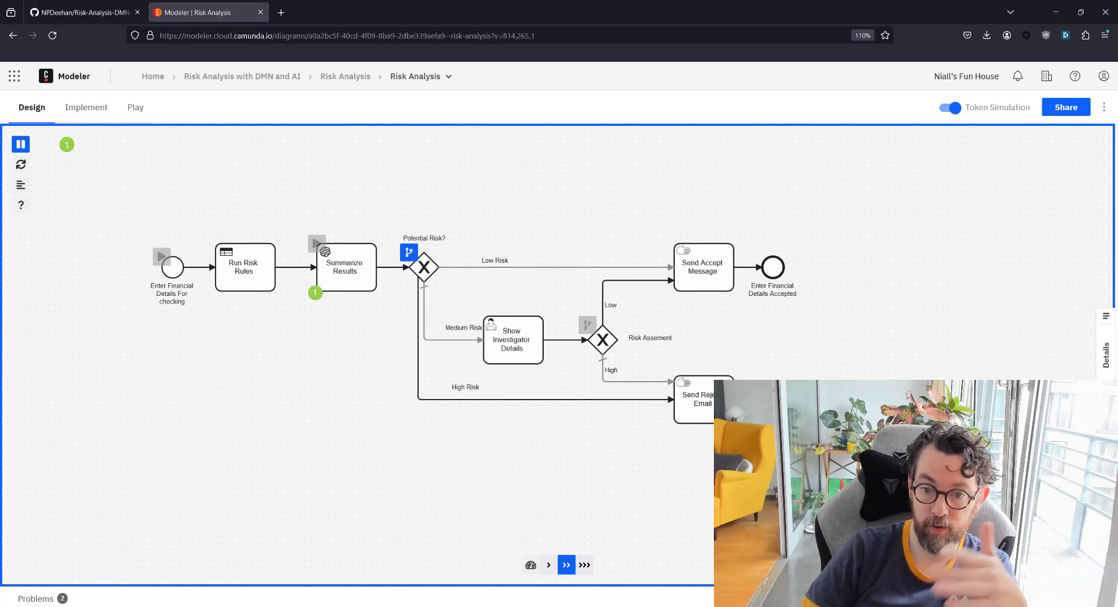
pyautogui.click(410, 252)
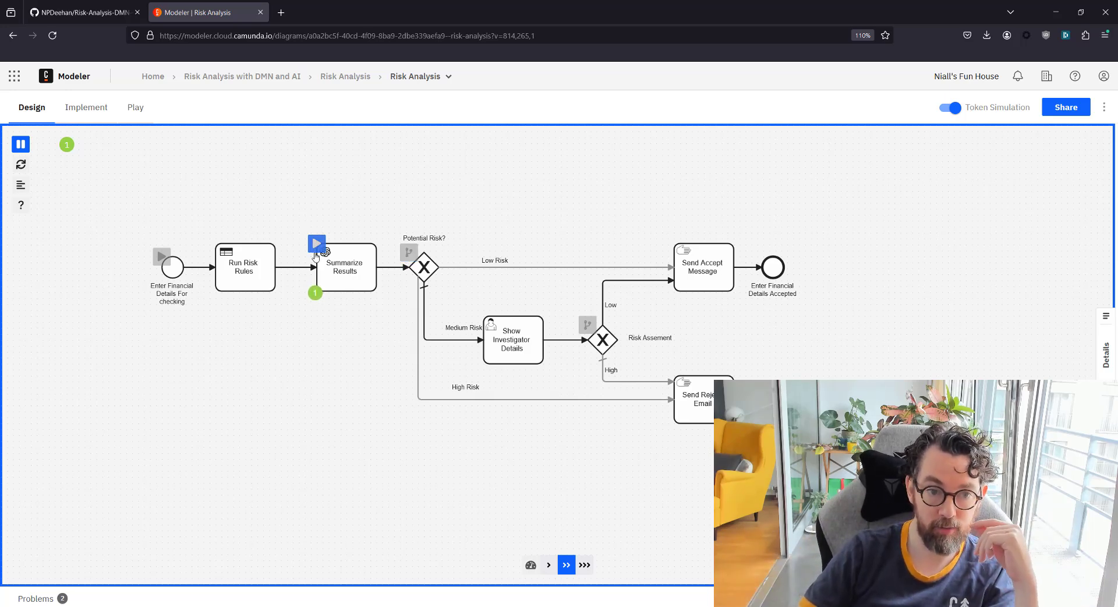
pyautogui.click(316, 249)
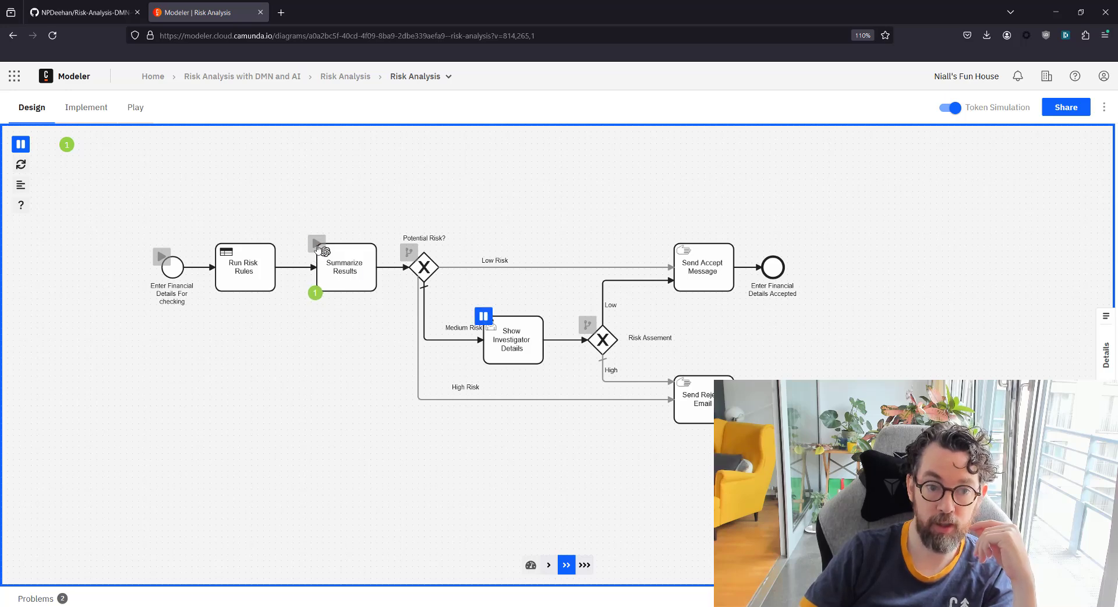
pyautogui.click(317, 250)
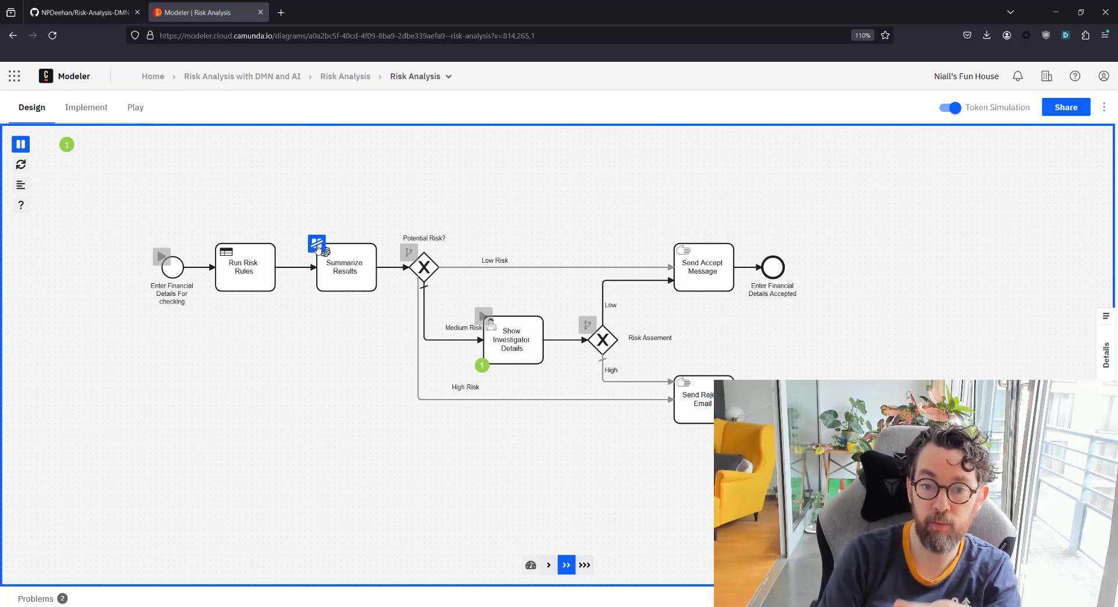
pyautogui.click(483, 317)
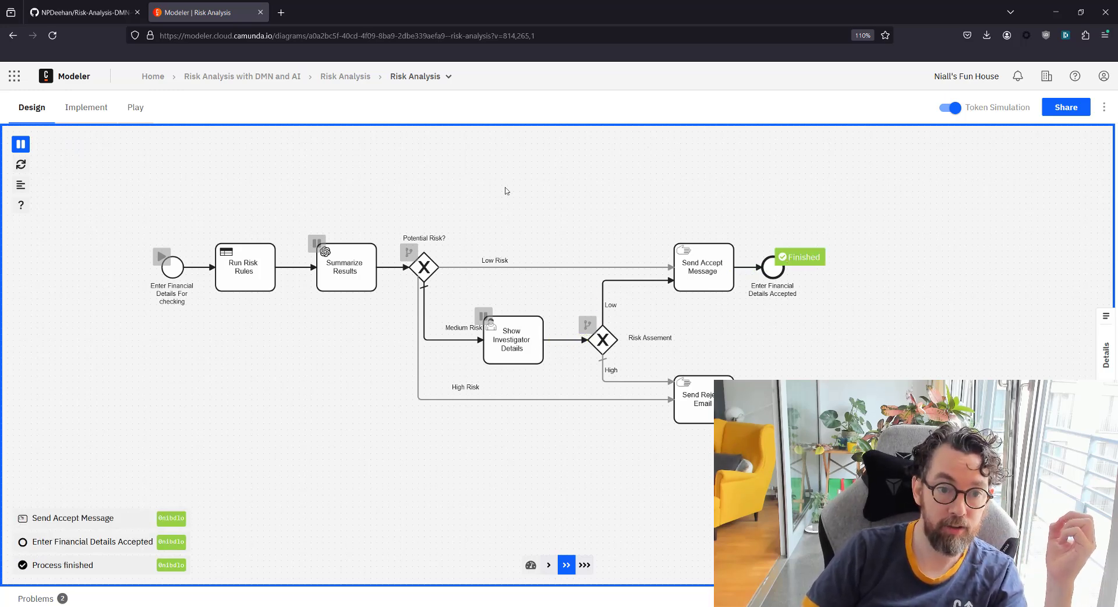
pyautogui.moveTo(262, 253)
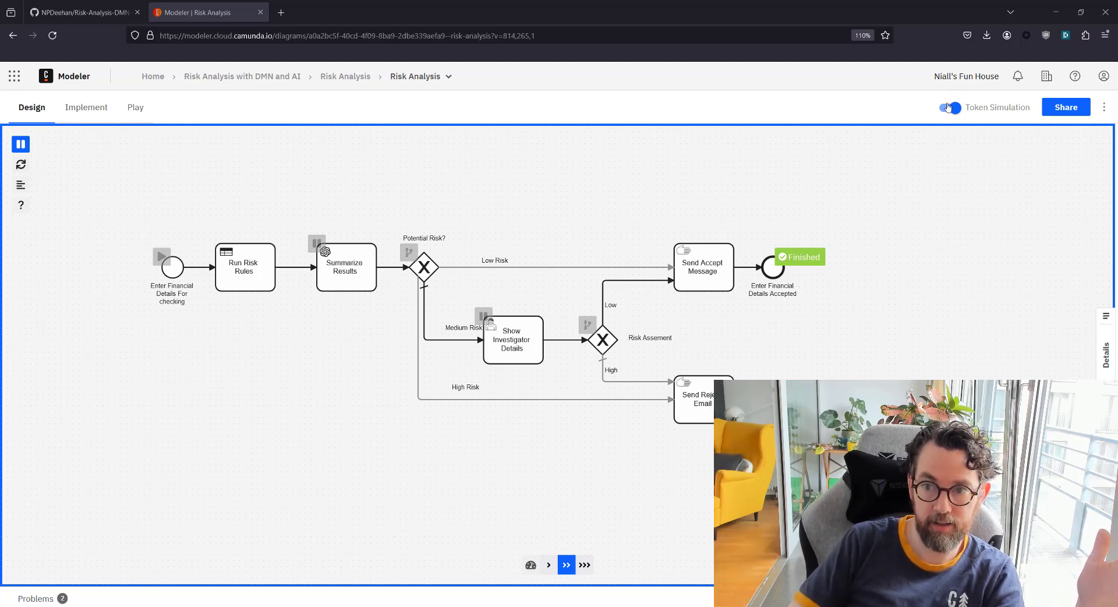
# Turn off token simulation and open the start event's Enter Financial Details For checking form in the form editor
pyautogui.press('t')
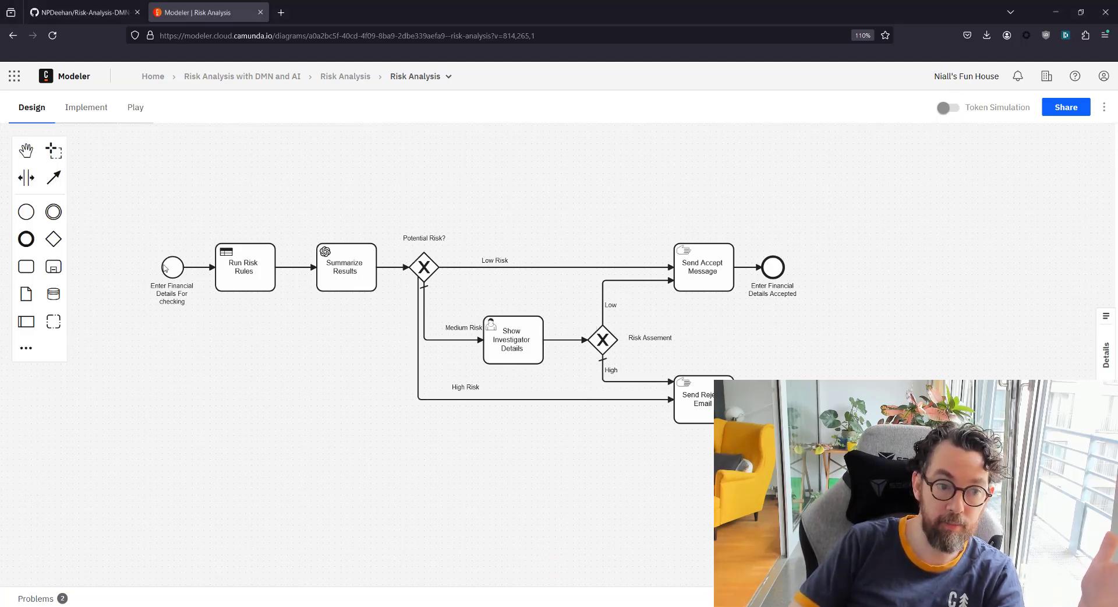
pyautogui.click(165, 265)
pyautogui.click(108, 231)
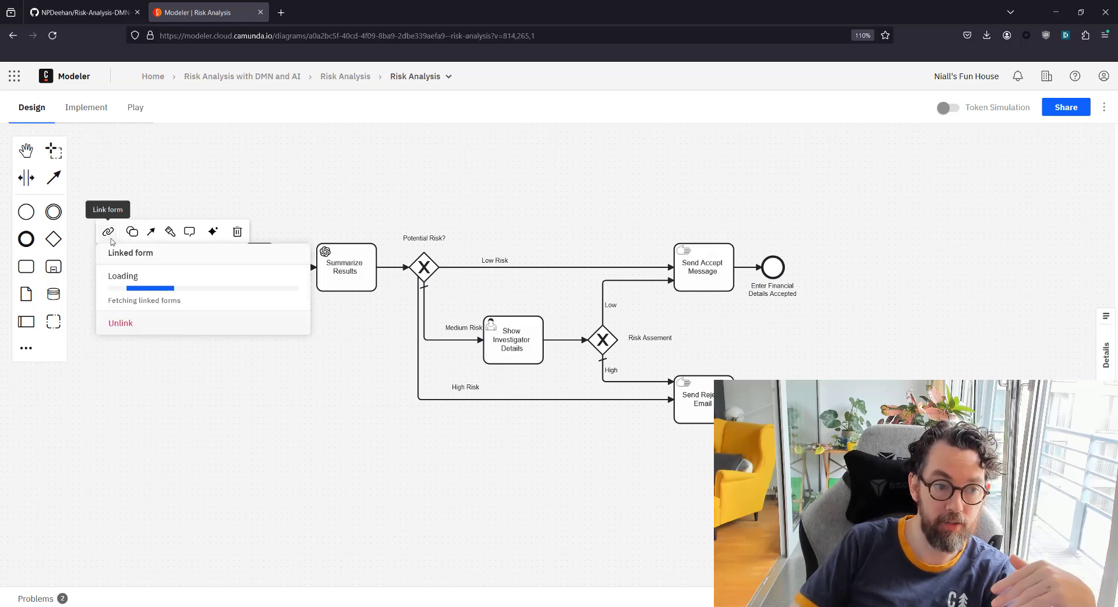
pyautogui.scroll(-2, 186, 317)
pyautogui.scroll(2, 186, 317)
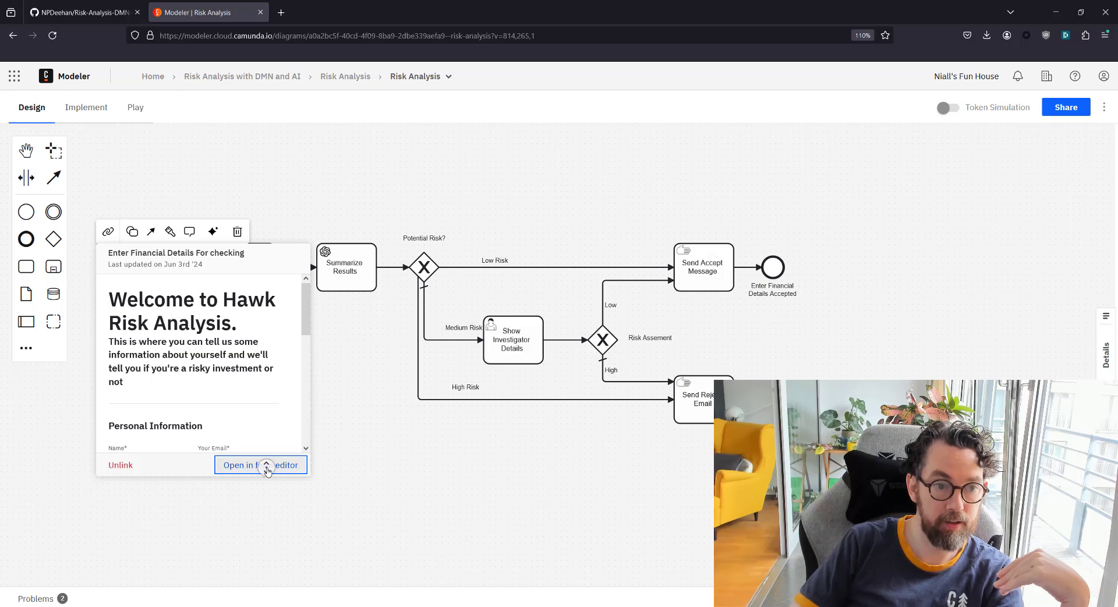
pyautogui.click(267, 468)
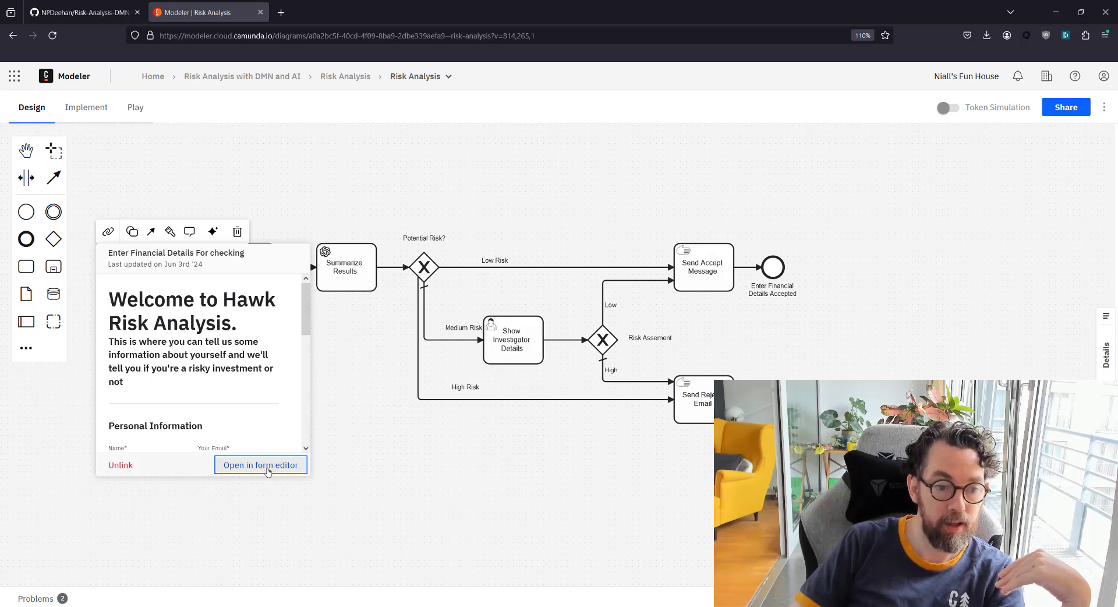
pyautogui.click(238, 473)
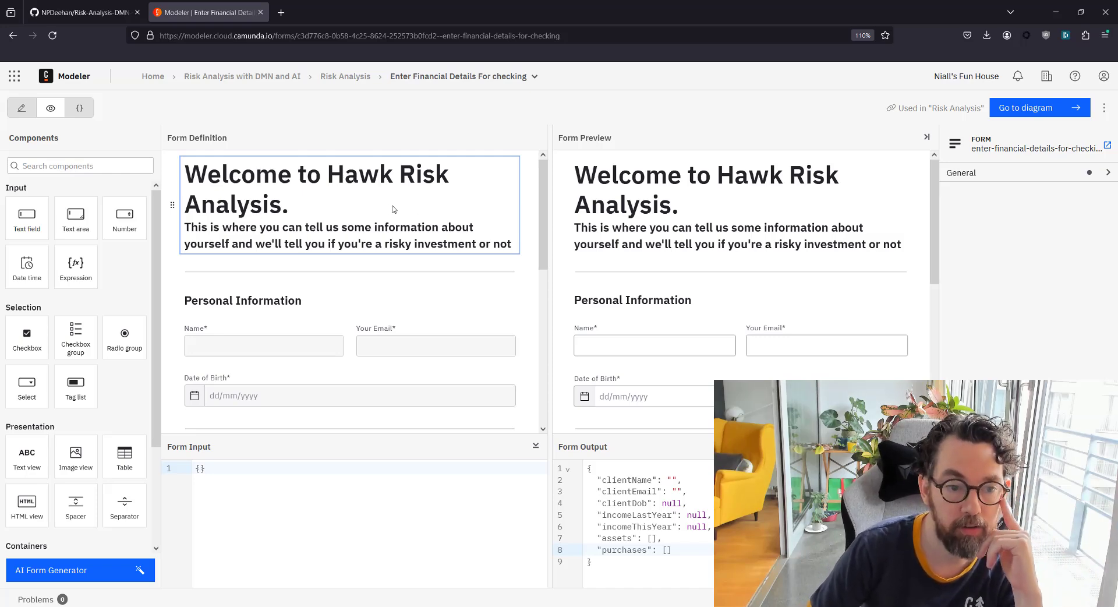
# Try the preview's Name, Email, Income Last Year and Income This Year fields
pyautogui.scroll(-1, 647, 233)
pyautogui.click(652, 279)
pyautogui.click(815, 281)
pyautogui.scroll(-3, 631, 246)
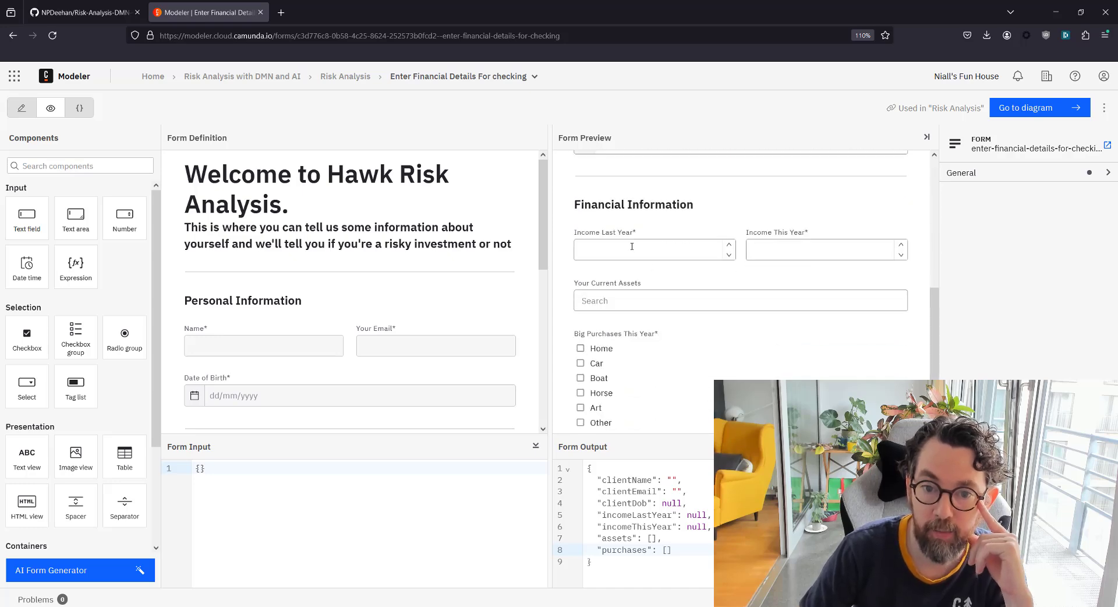
pyautogui.click(638, 247)
pyautogui.click(807, 253)
# Pick Boat and Car as current assets in the preview, then return to the Risk Analysis files
pyautogui.click(620, 315)
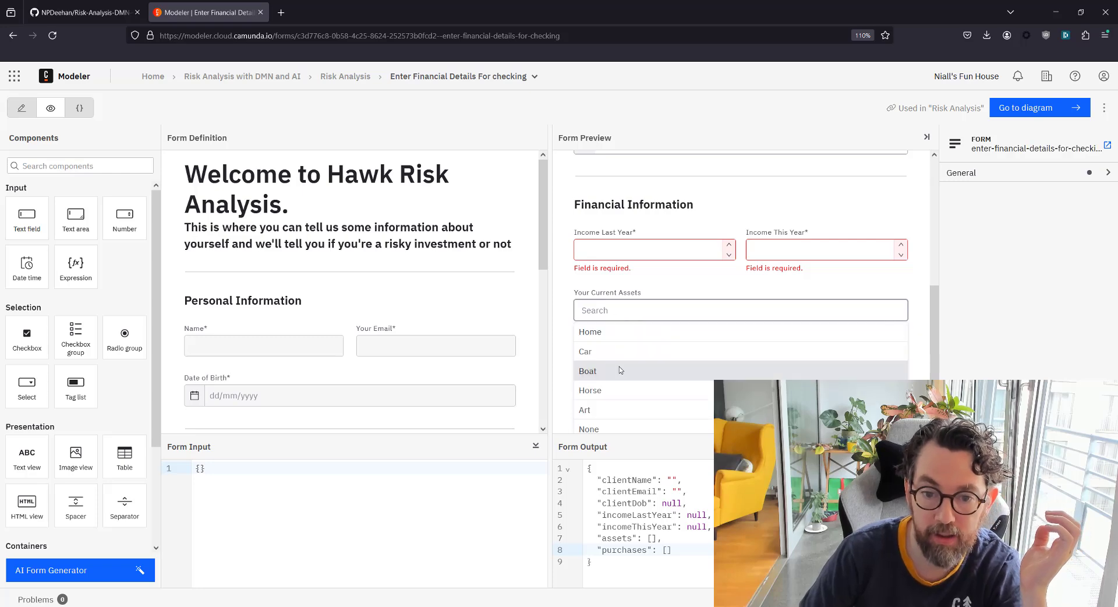
pyautogui.click(599, 371)
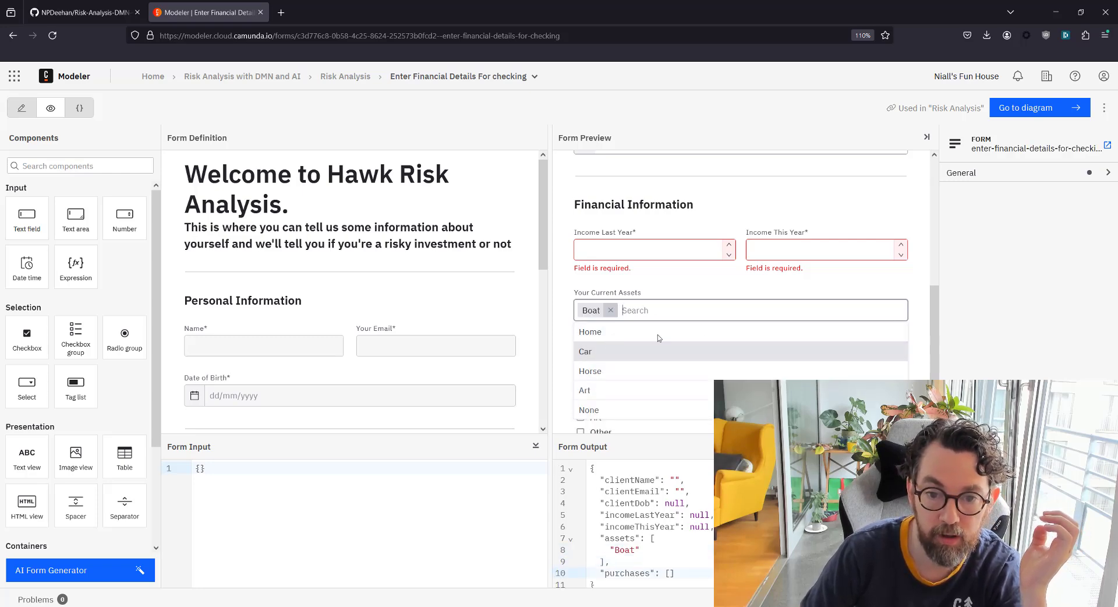
pyautogui.click(608, 350)
pyautogui.click(574, 275)
pyautogui.scroll(-1, 629, 377)
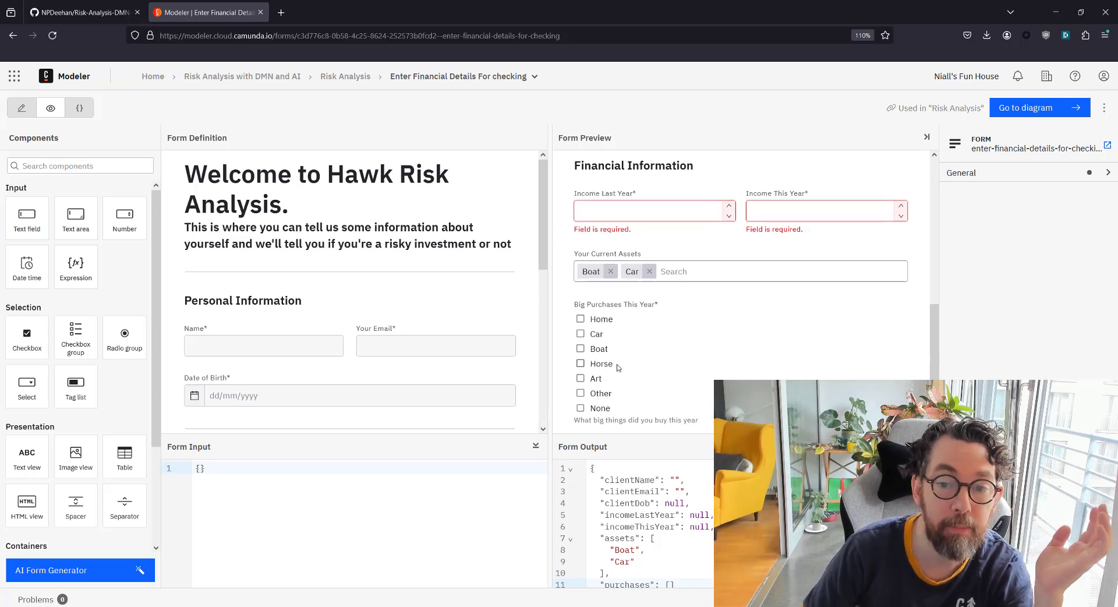
pyautogui.scroll(5, 650, 373)
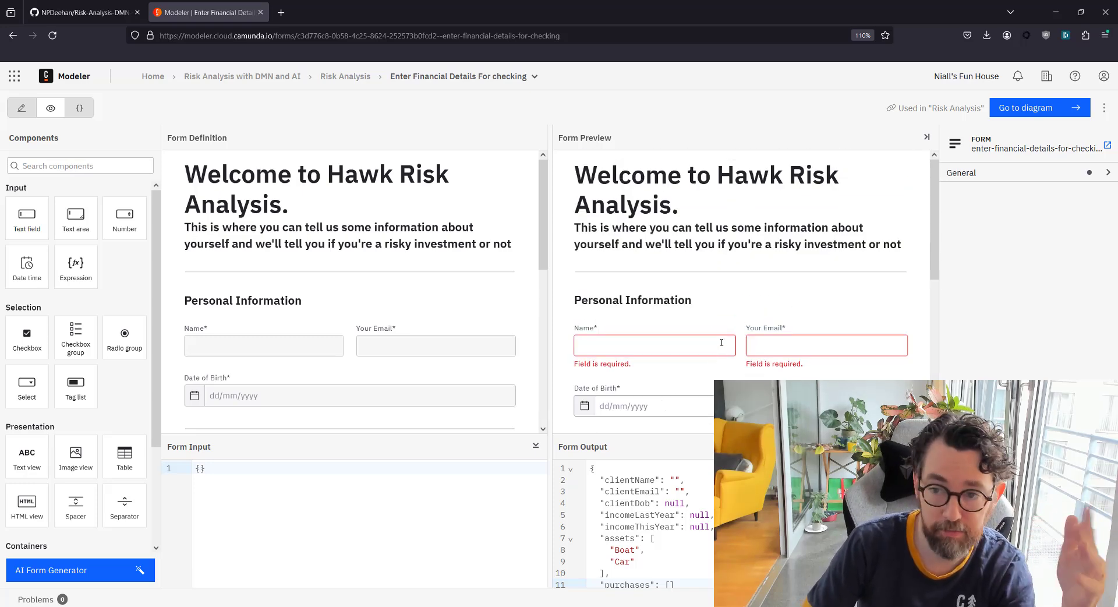
pyautogui.scroll(-1, 725, 317)
pyautogui.scroll(-1, 689, 523)
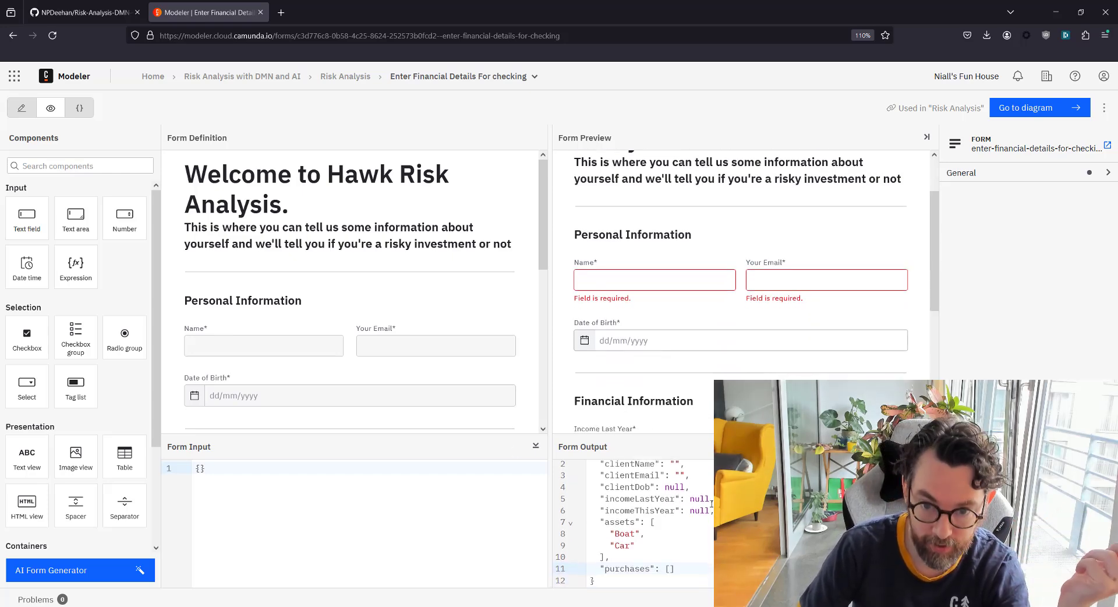
pyautogui.click(335, 79)
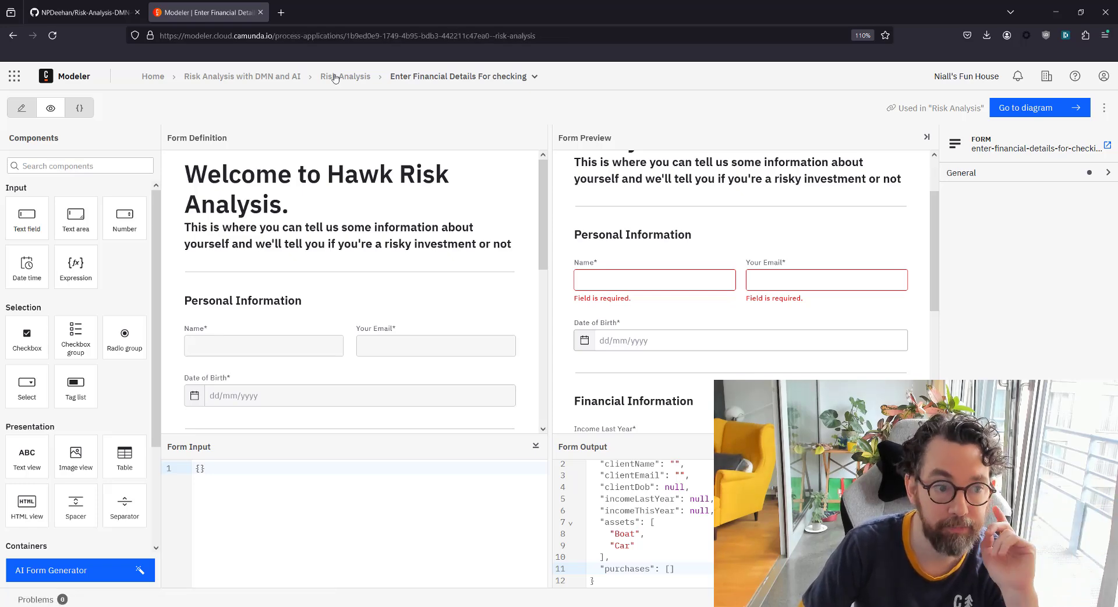
# Open the Run Risk Rules DMN decision and its eight-rule Collect decision table
pyautogui.click(145, 222)
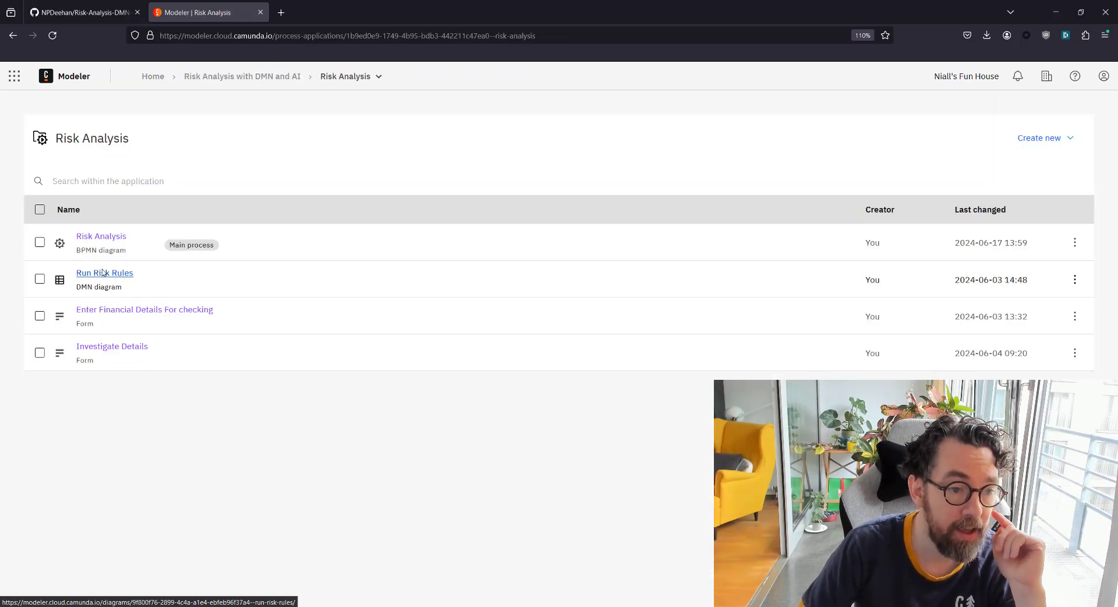
pyautogui.click(98, 280)
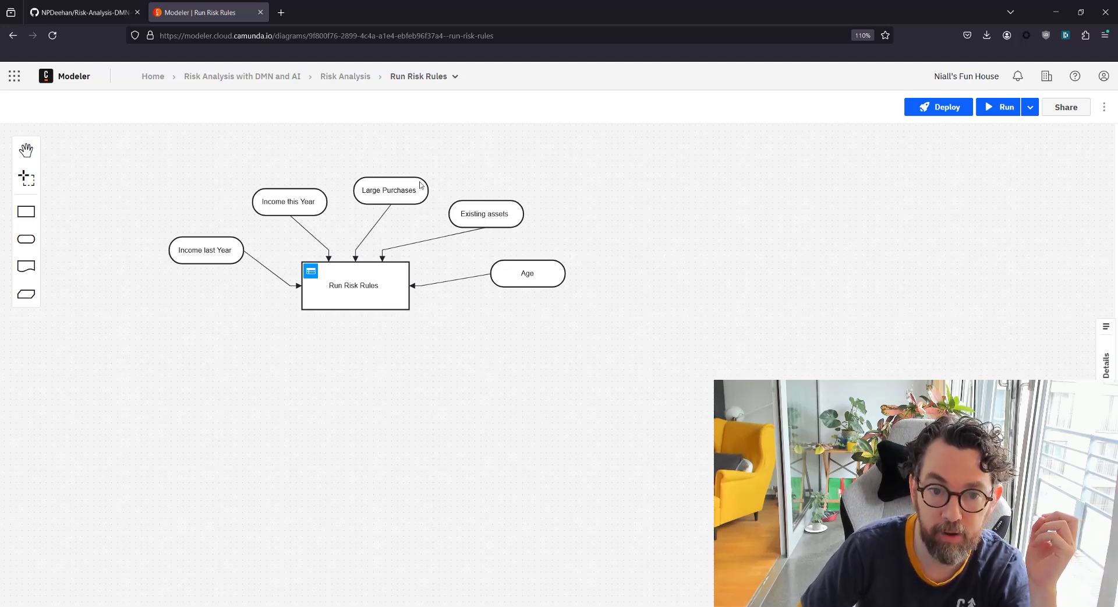
pyautogui.click(311, 273)
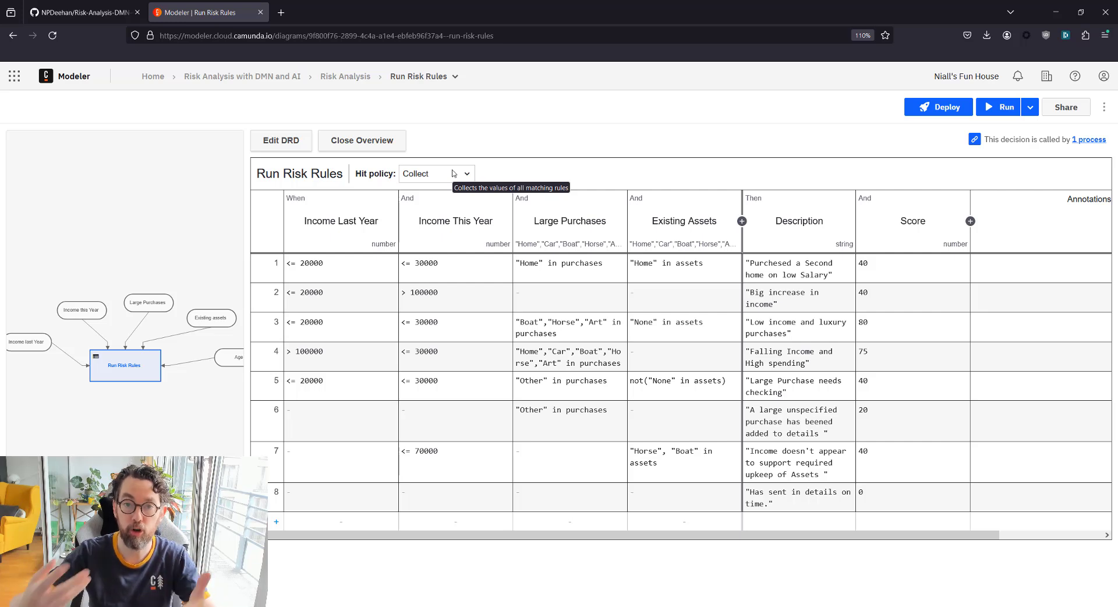
pyautogui.click(454, 174)
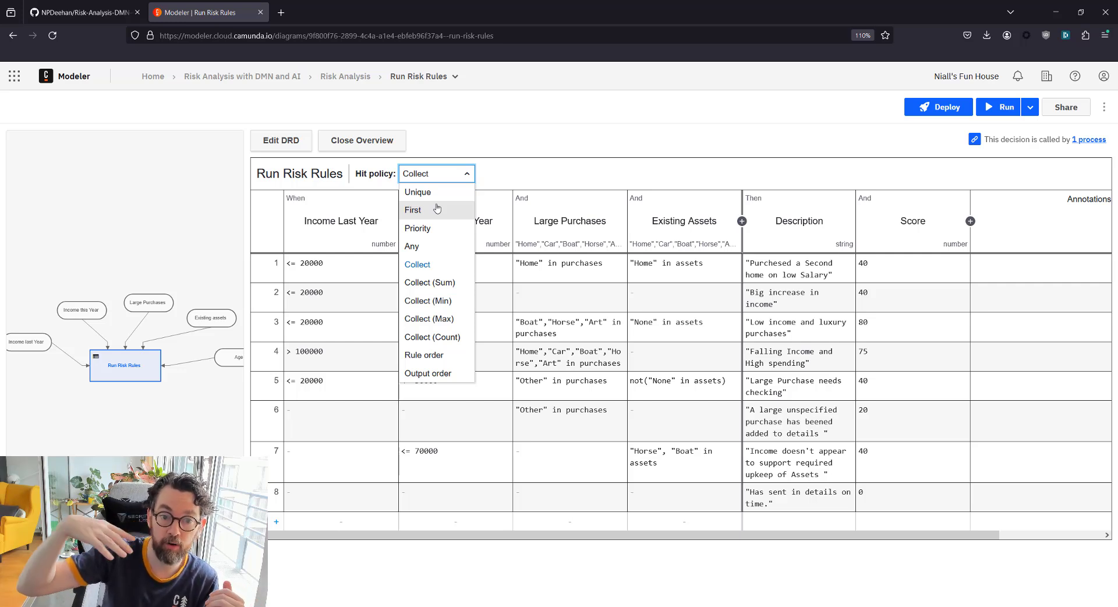
pyautogui.click(567, 178)
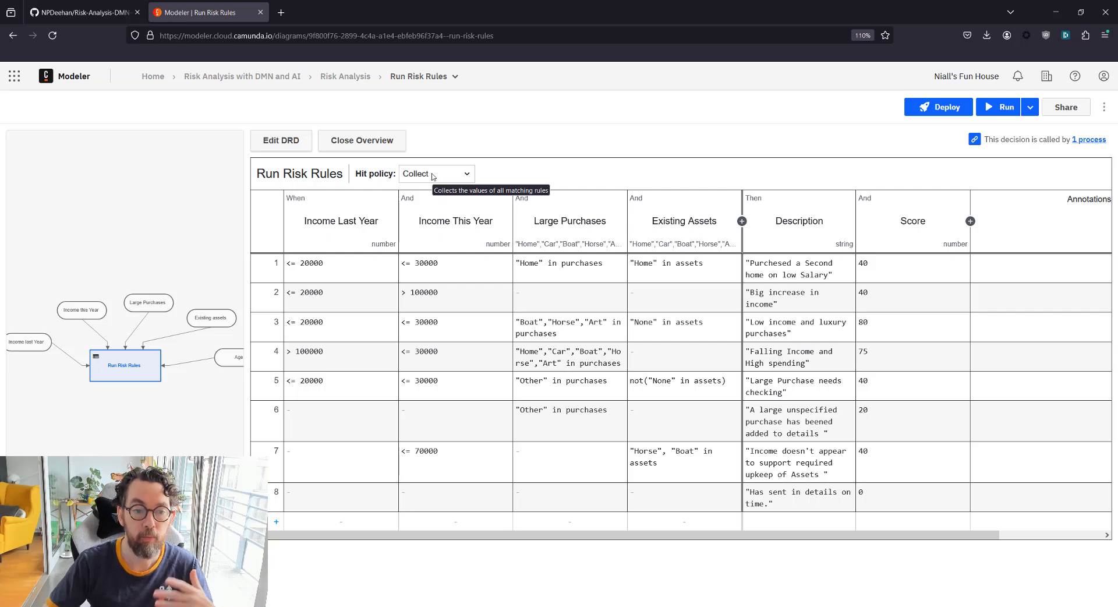
pyautogui.click(325, 263)
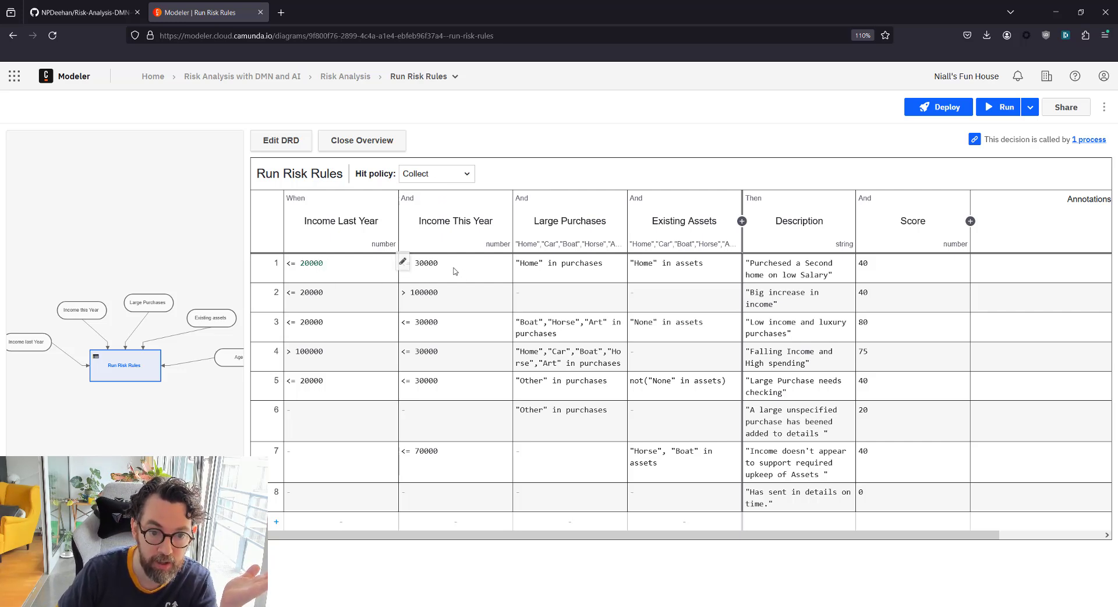
pyautogui.click(448, 265)
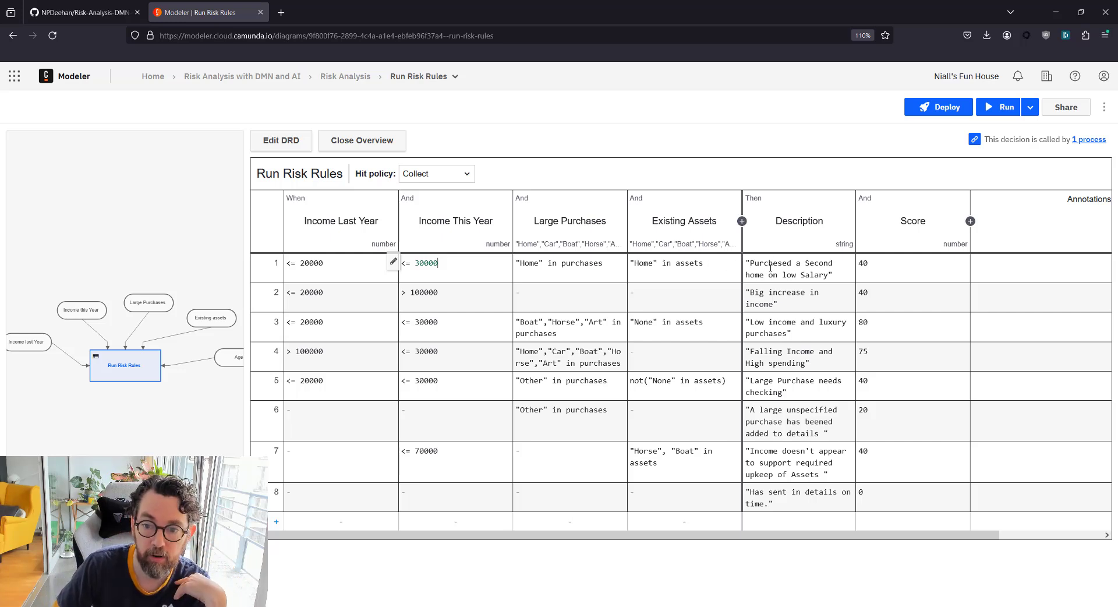
# Review rule 1's description and score of 40, and rule 6's Other purchase condition scoring 20
pyautogui.doubleClick(819, 275)
pyautogui.click(791, 273)
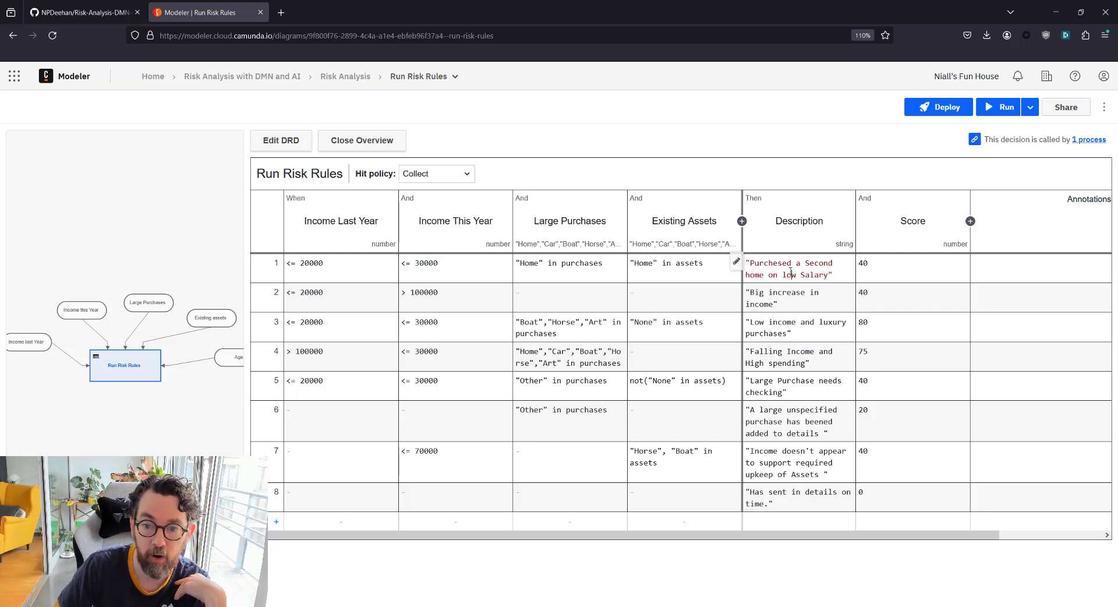
pyautogui.click(873, 267)
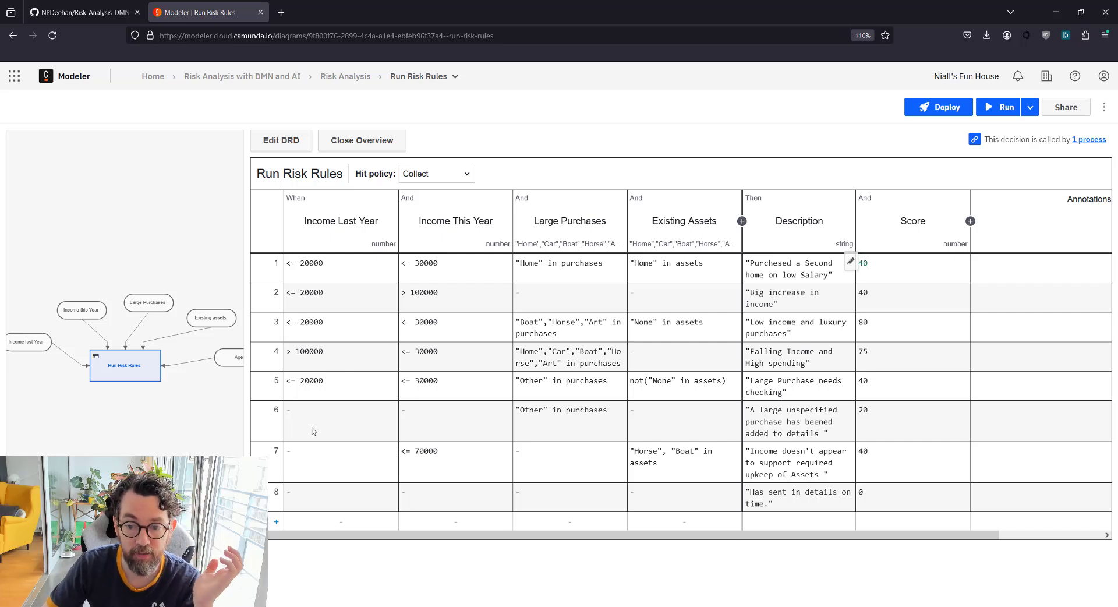
pyautogui.doubleClick(539, 411)
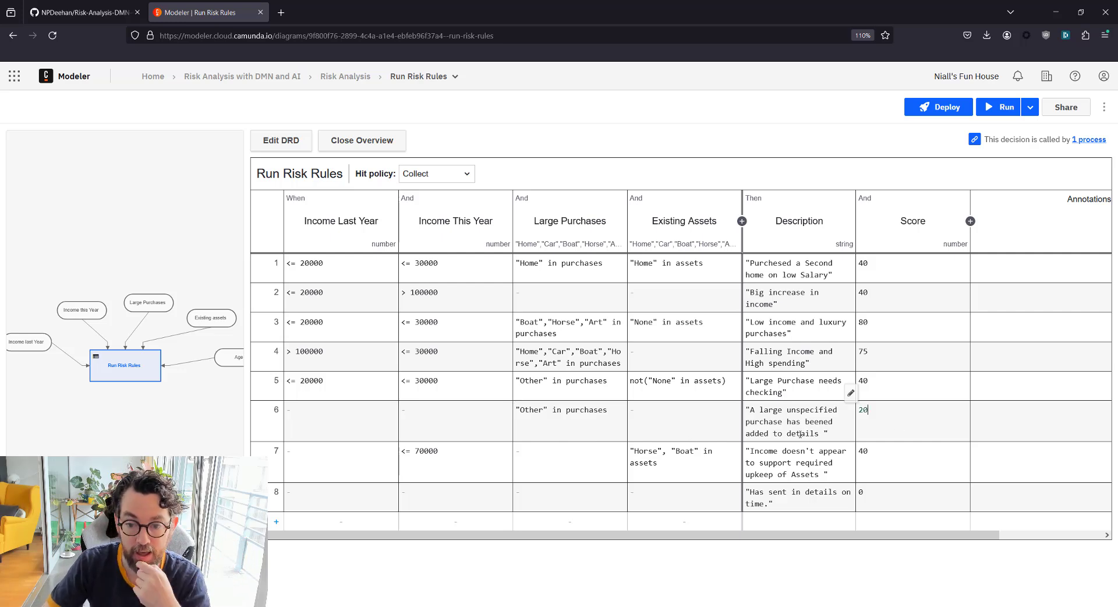
pyautogui.doubleClick(861, 411)
pyautogui.click(875, 412)
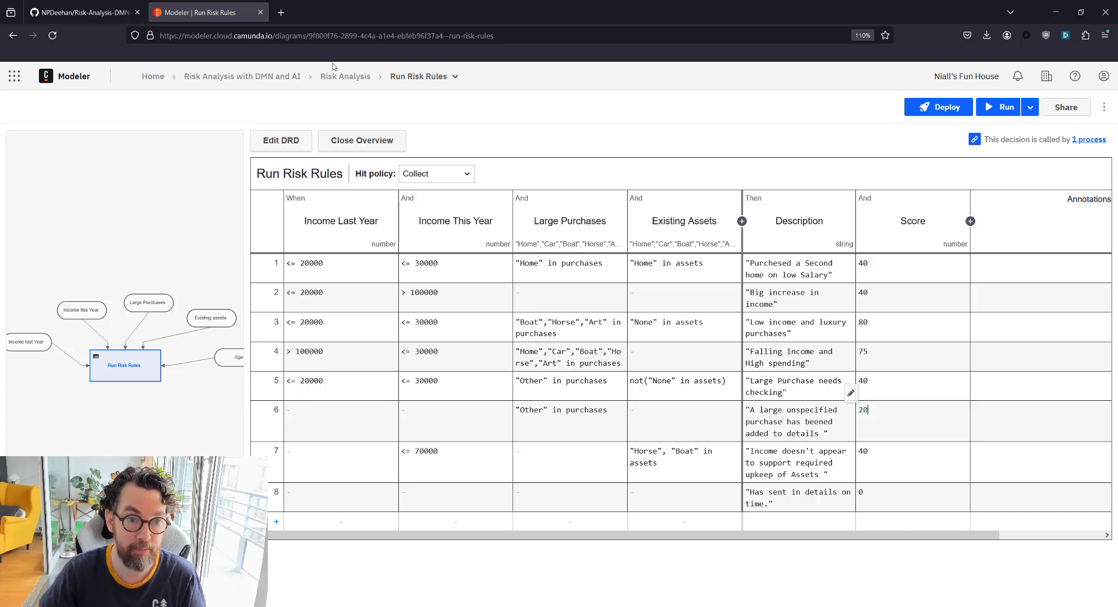
# Open the Risk Analysis process and inspect Run Risk Rules' called decision and riskResults result variable
pyautogui.click(360, 78)
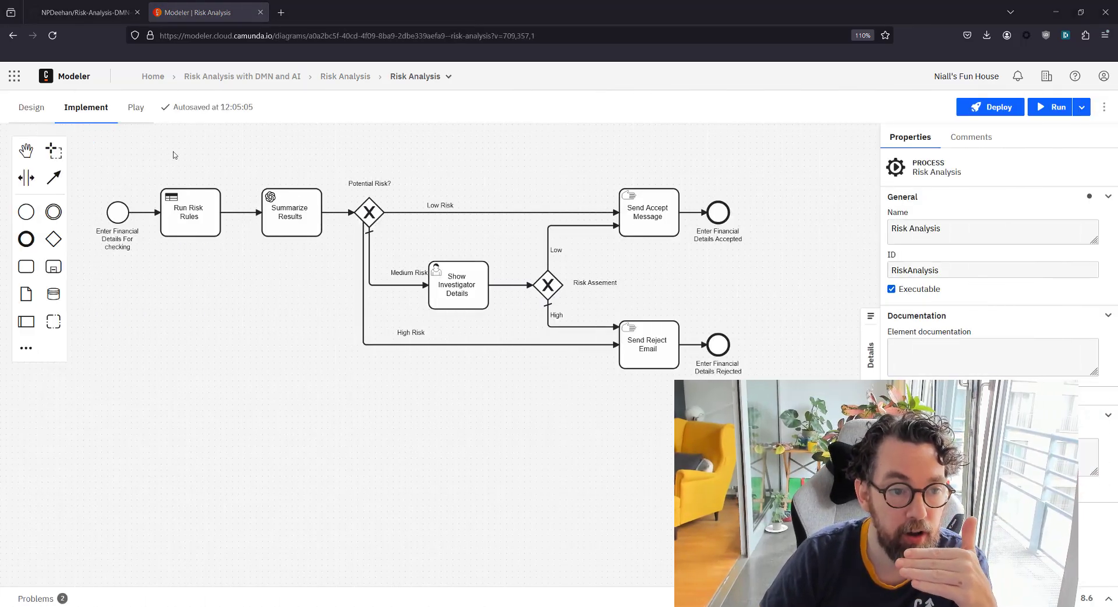
pyautogui.click(185, 210)
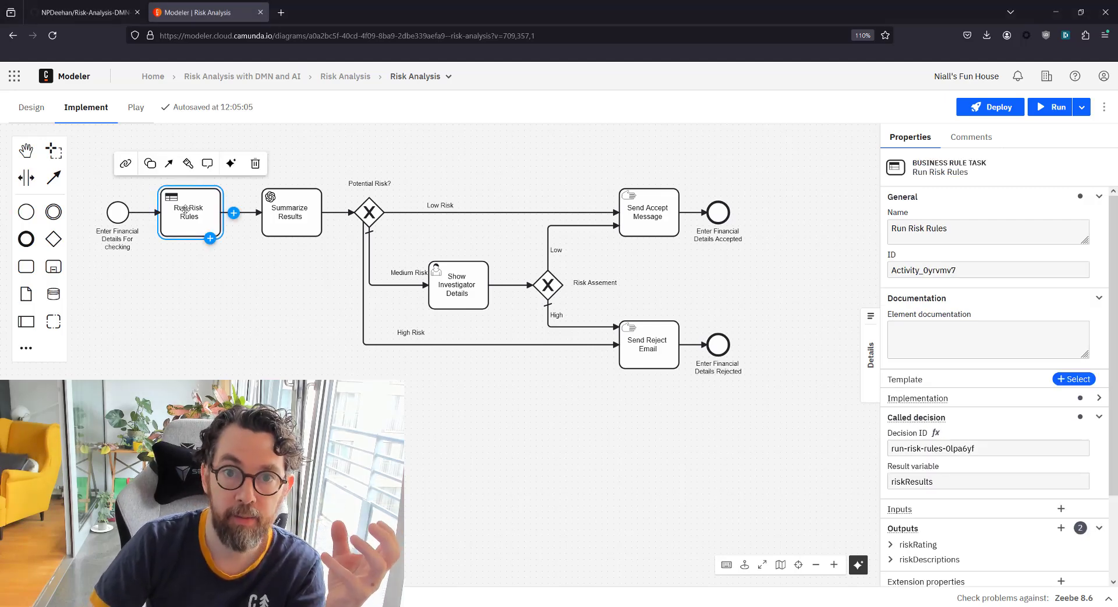
pyautogui.click(1100, 398)
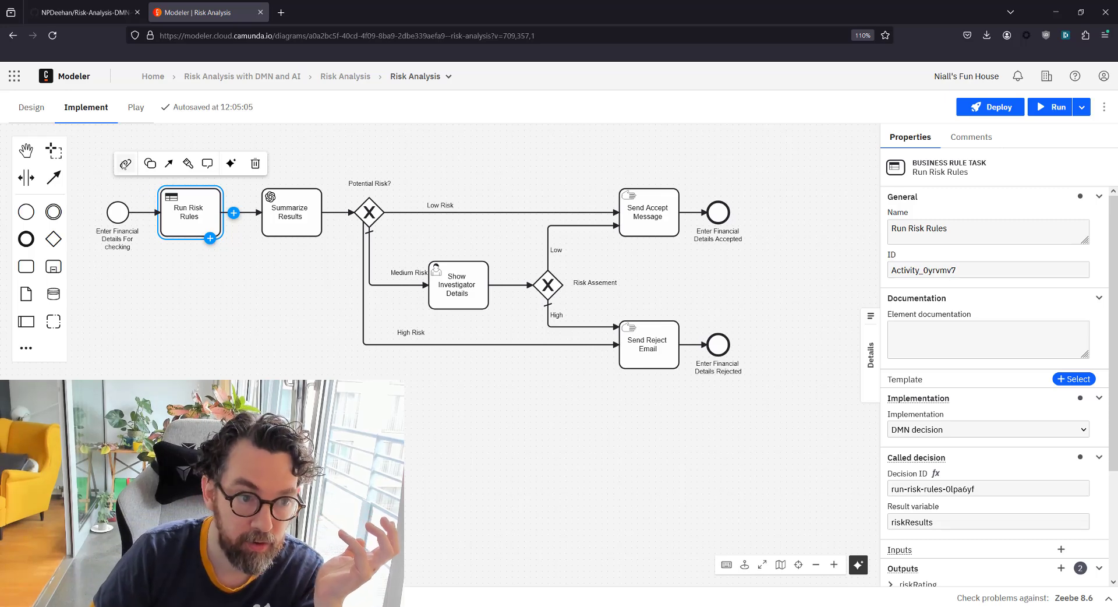
pyautogui.click(125, 164)
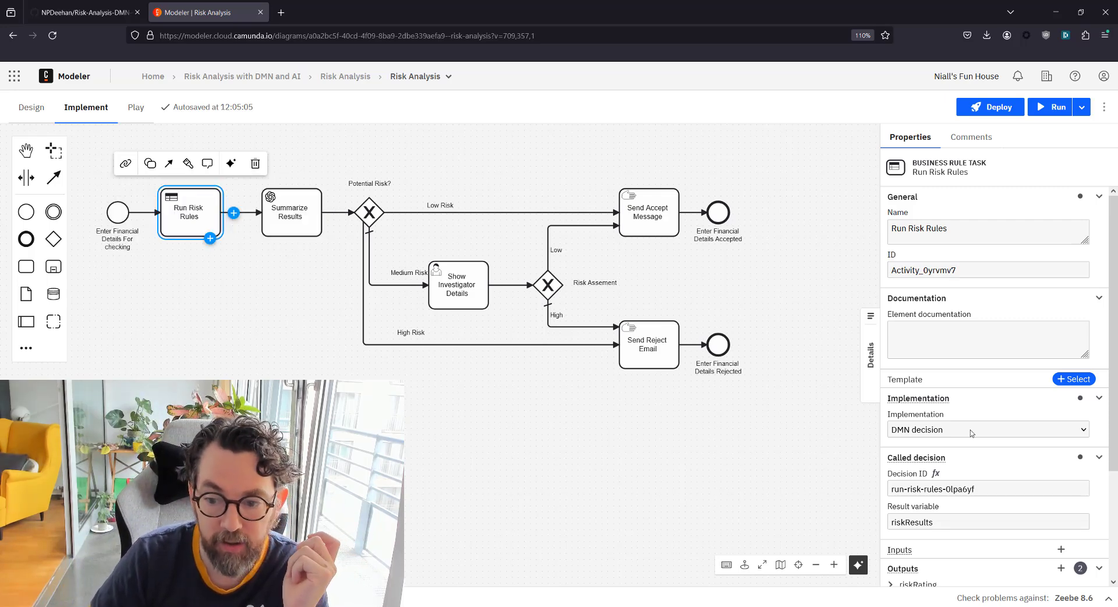
pyautogui.doubleClick(907, 523)
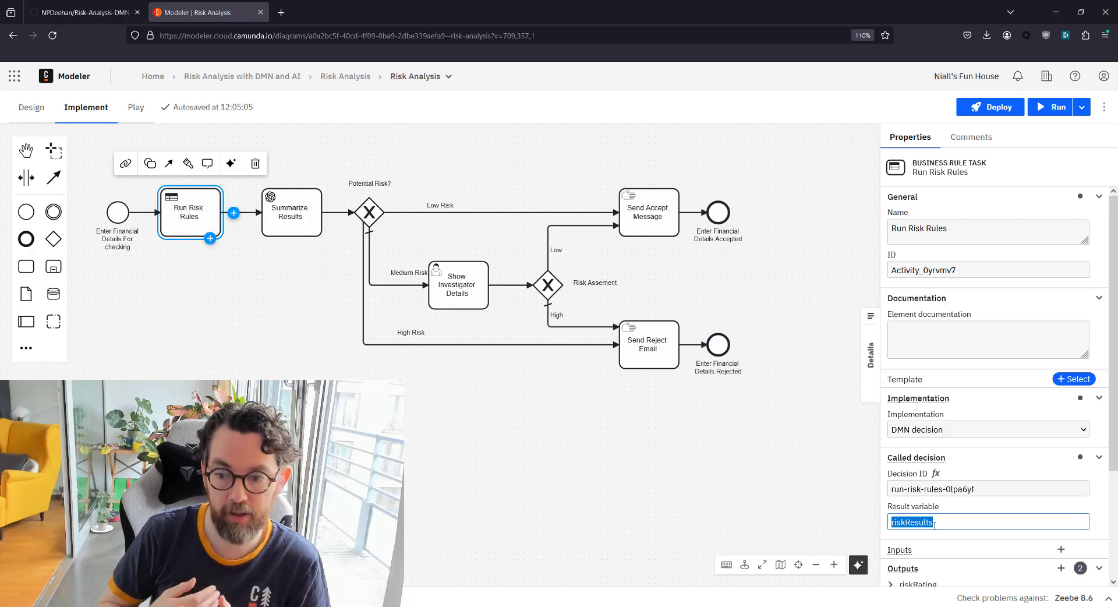
pyautogui.scroll(-2, 934, 525)
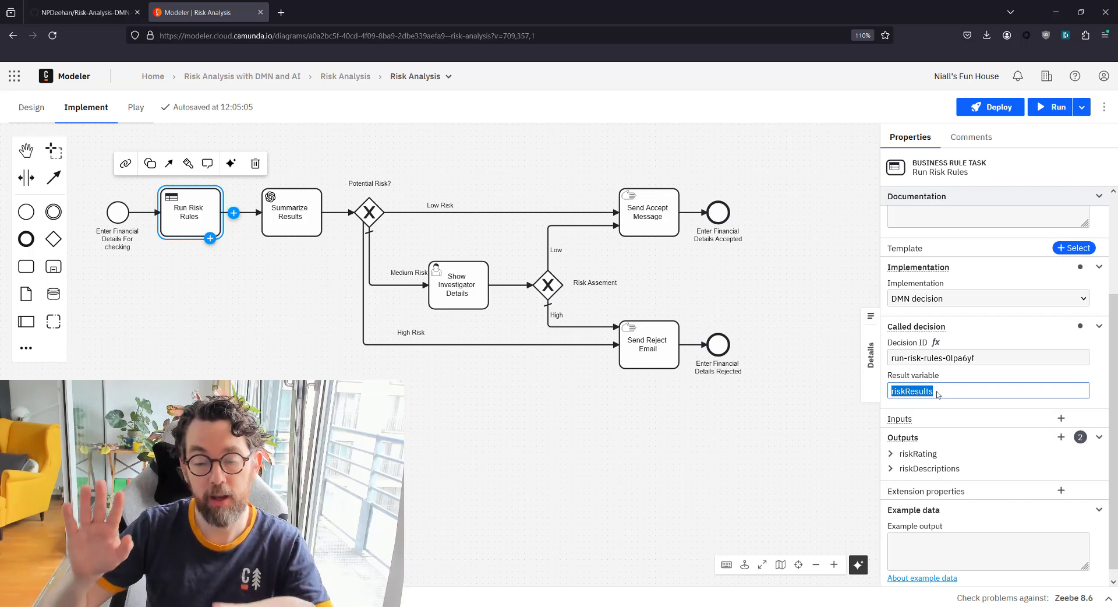
# Expand Outputs to show riskRating as sum(riskResults.score) and riskDescriptions as a string join of descriptions
pyautogui.click(891, 454)
pyautogui.scroll(-2, 961, 446)
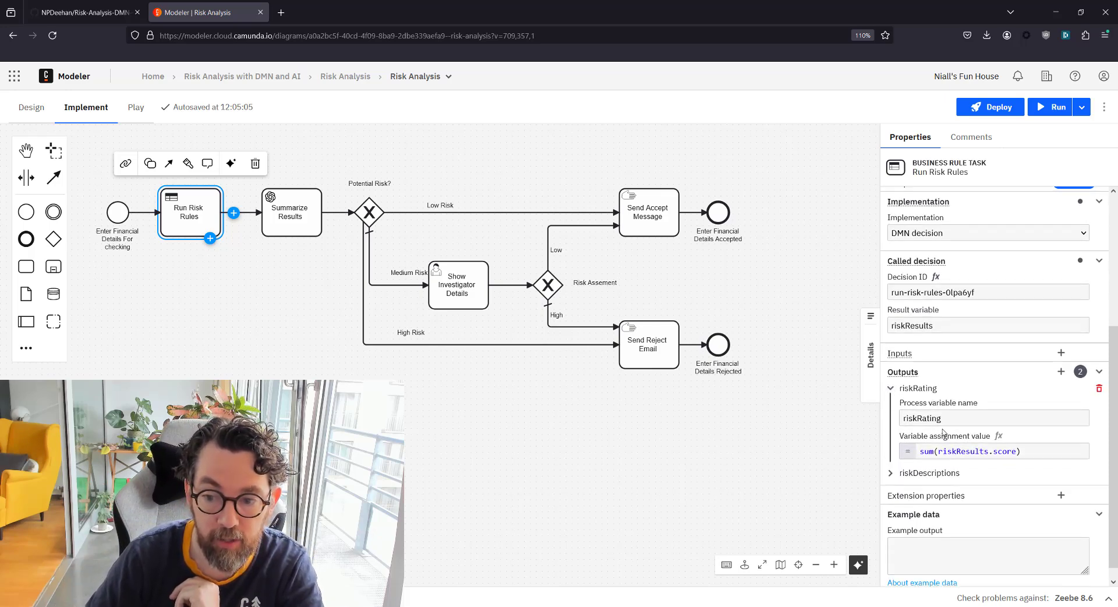
pyautogui.hotkey('ctrl', 'z')
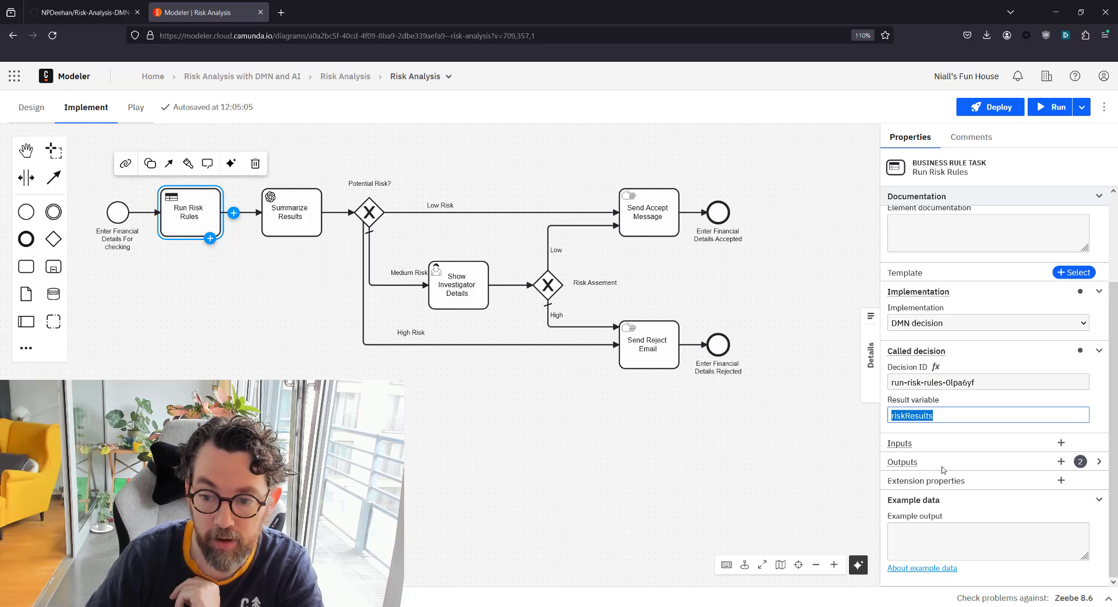
pyautogui.click(1099, 461)
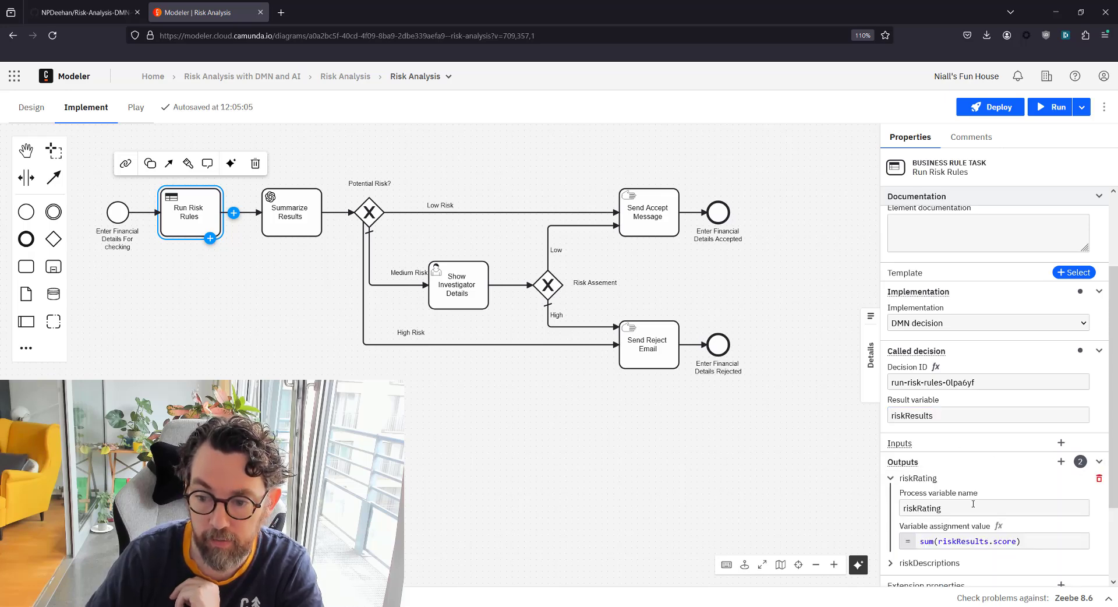
pyautogui.click(956, 540)
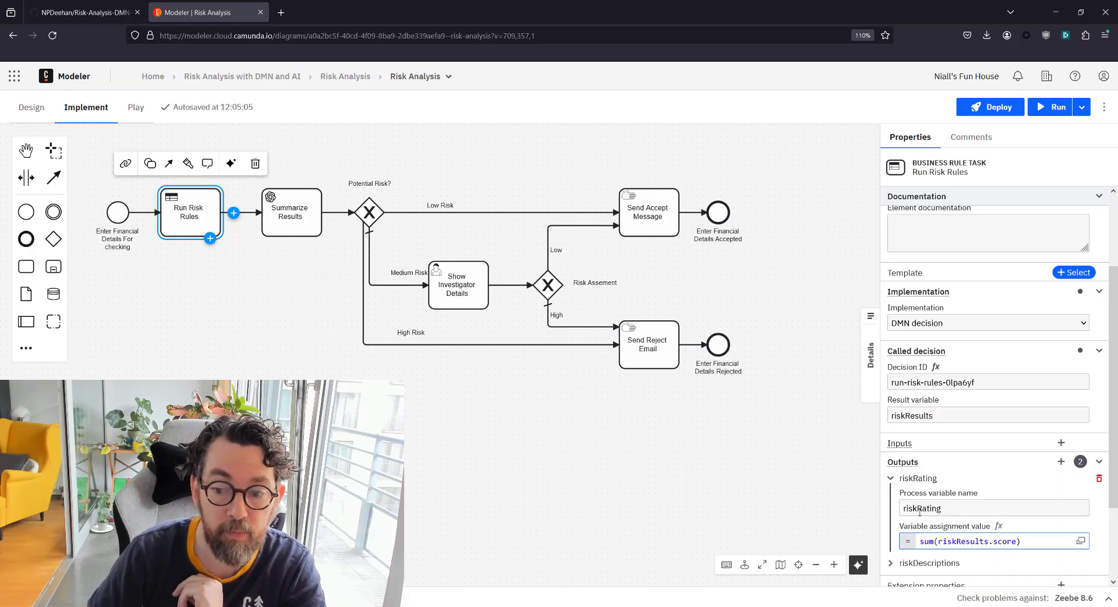
pyautogui.scroll(-2, 940, 523)
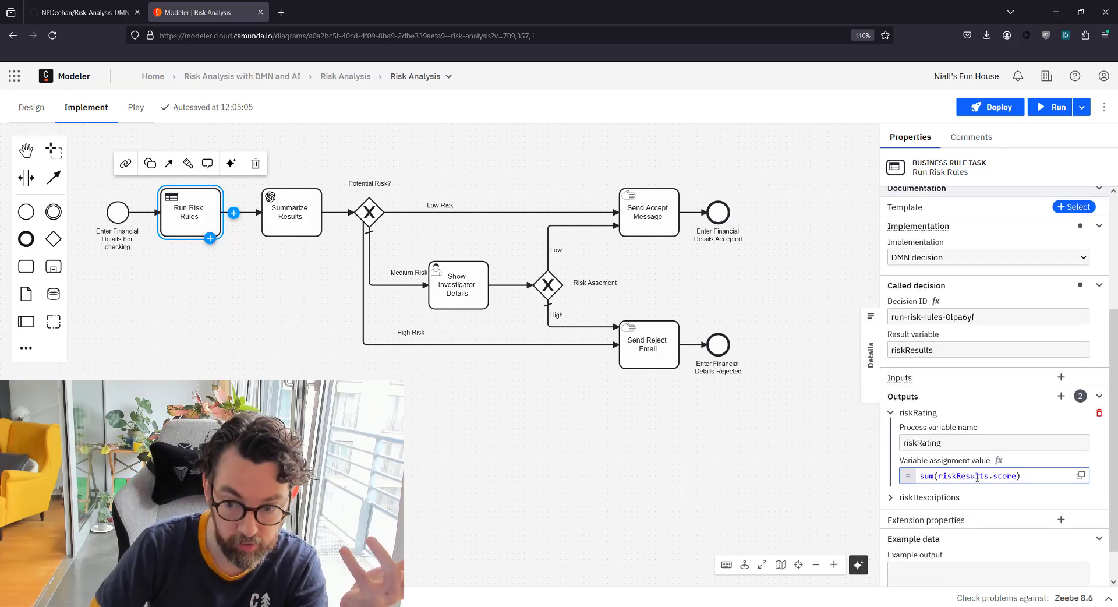
pyautogui.scroll(-1, 922, 455)
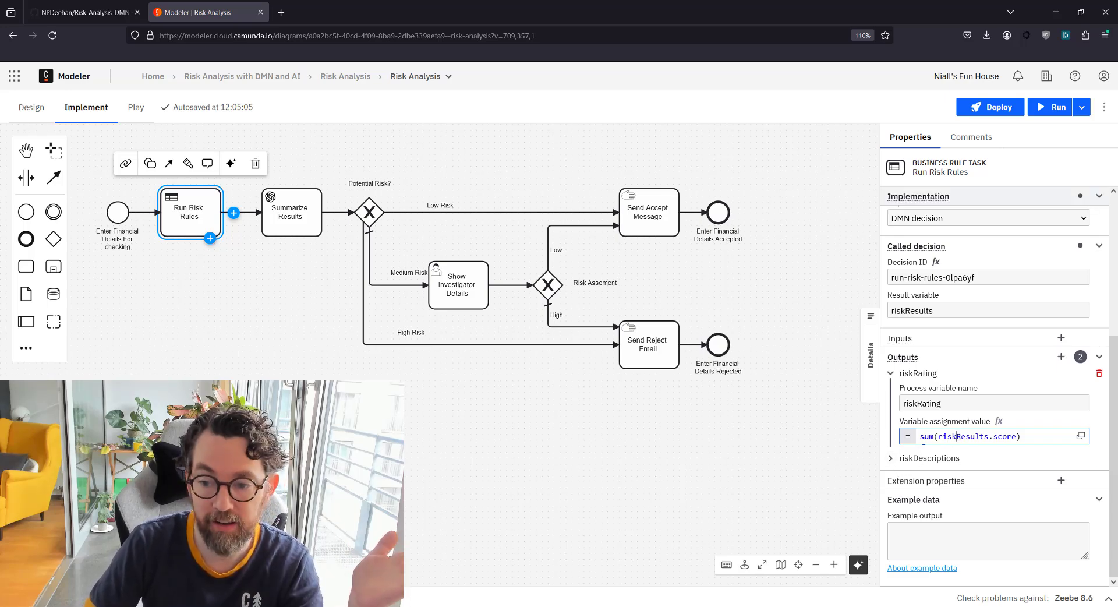
pyautogui.click(891, 458)
pyautogui.scroll(-1, 993, 482)
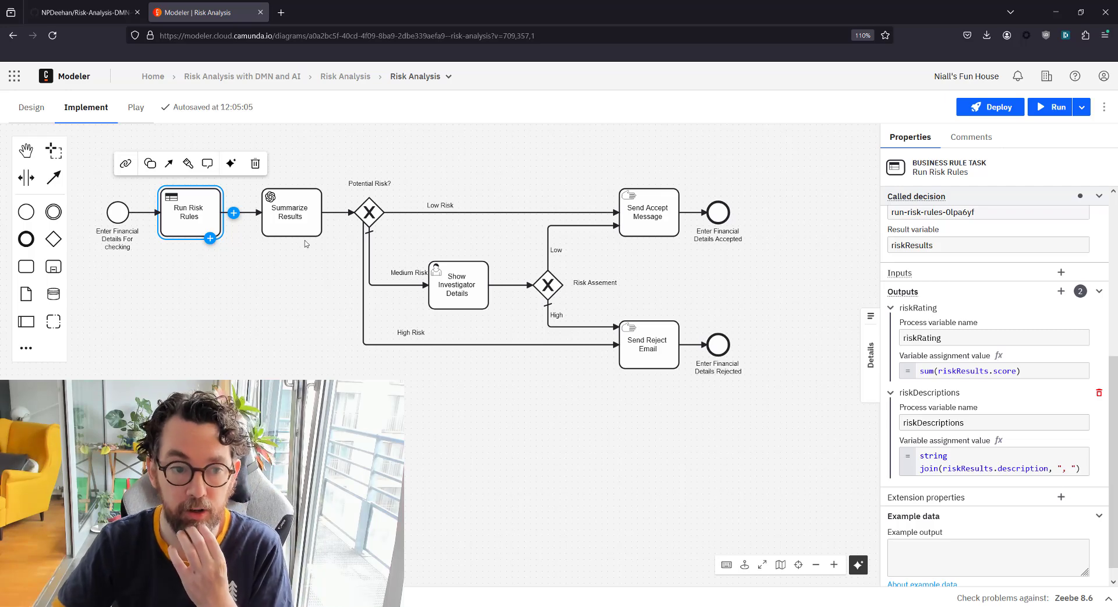
pyautogui.click(304, 211)
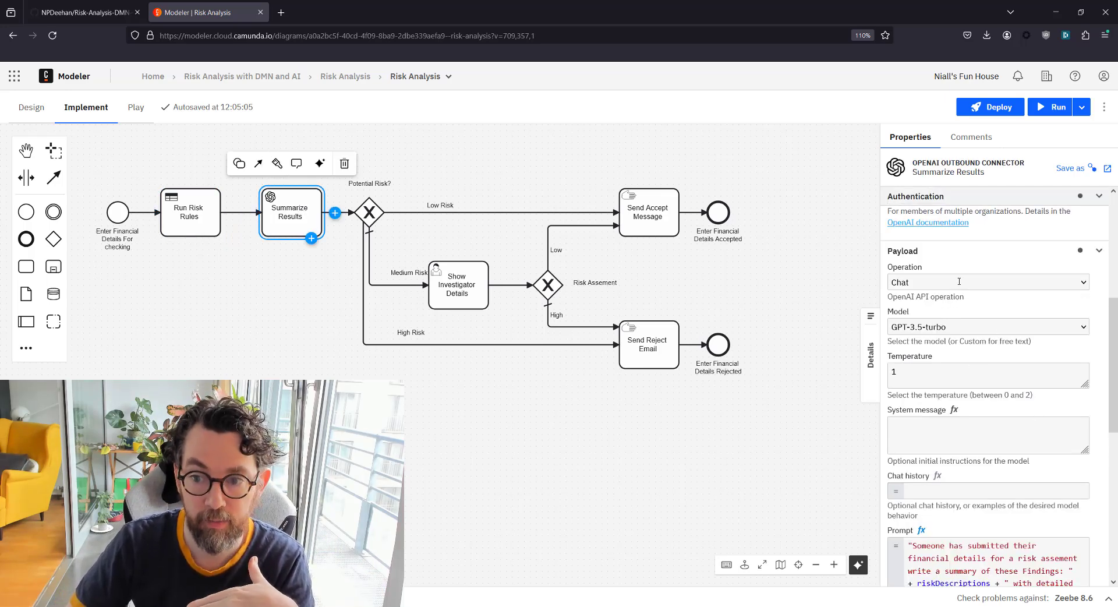
pyautogui.scroll(5, 959, 281)
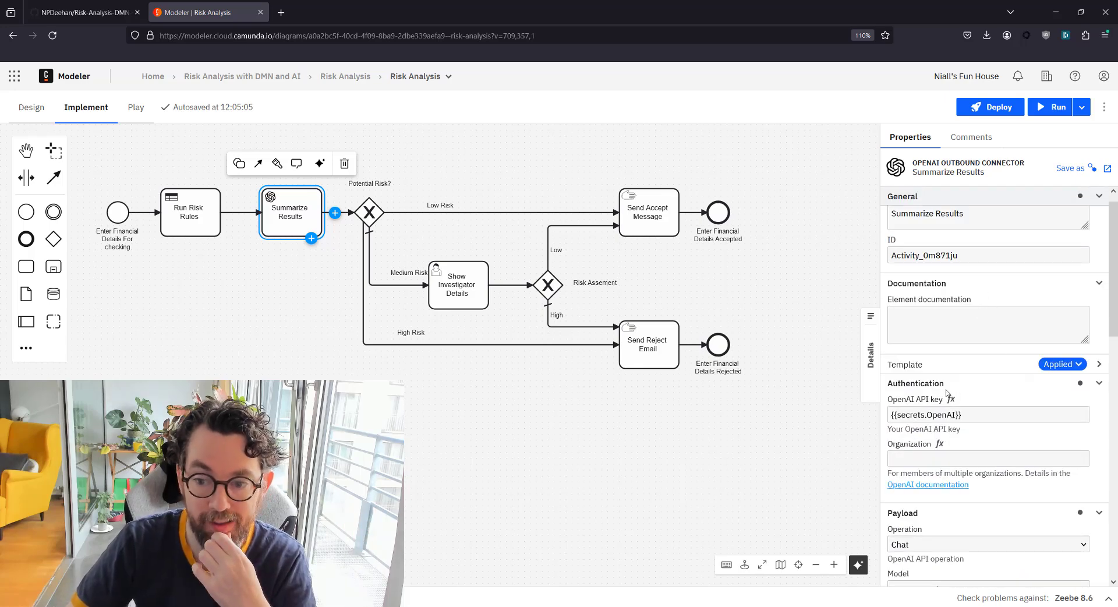
pyautogui.scroll(-8, 995, 402)
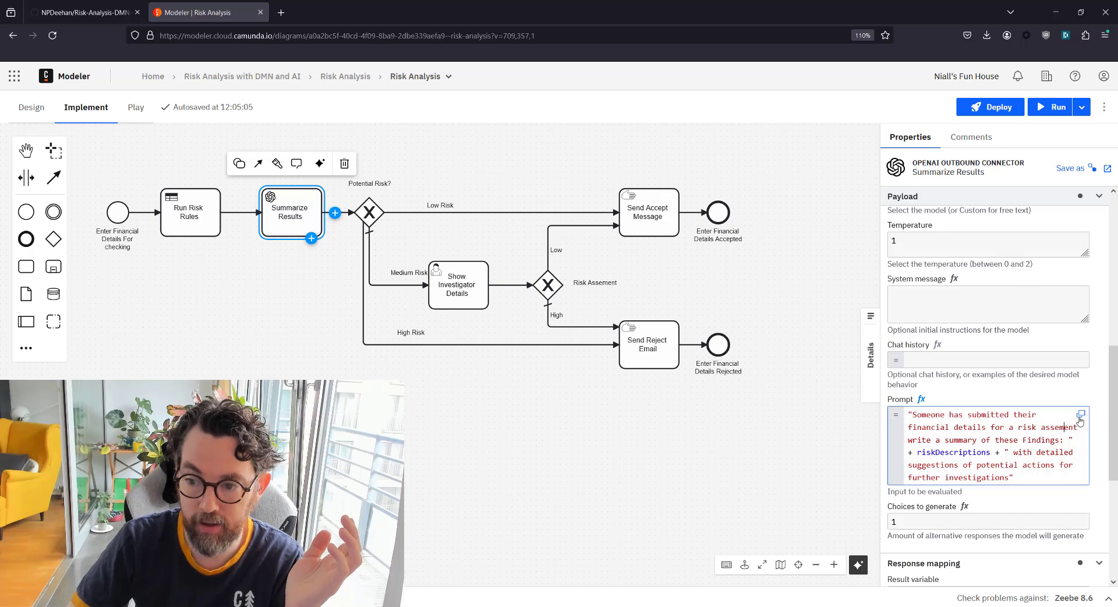
pyautogui.click(1080, 414)
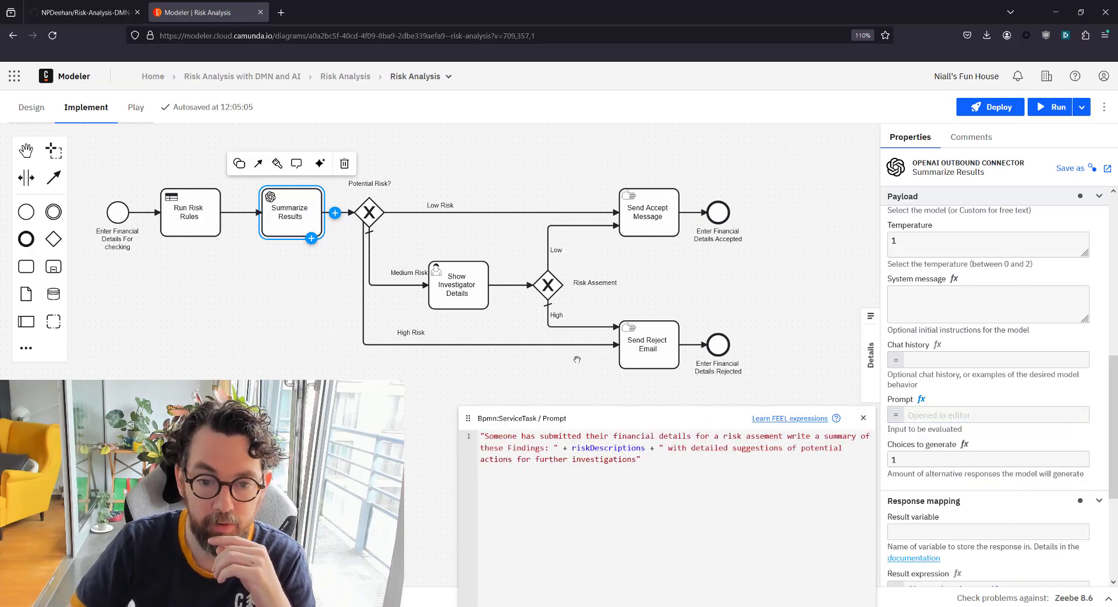
pyautogui.moveTo(660, 417); pyautogui.dragTo(336, 217)
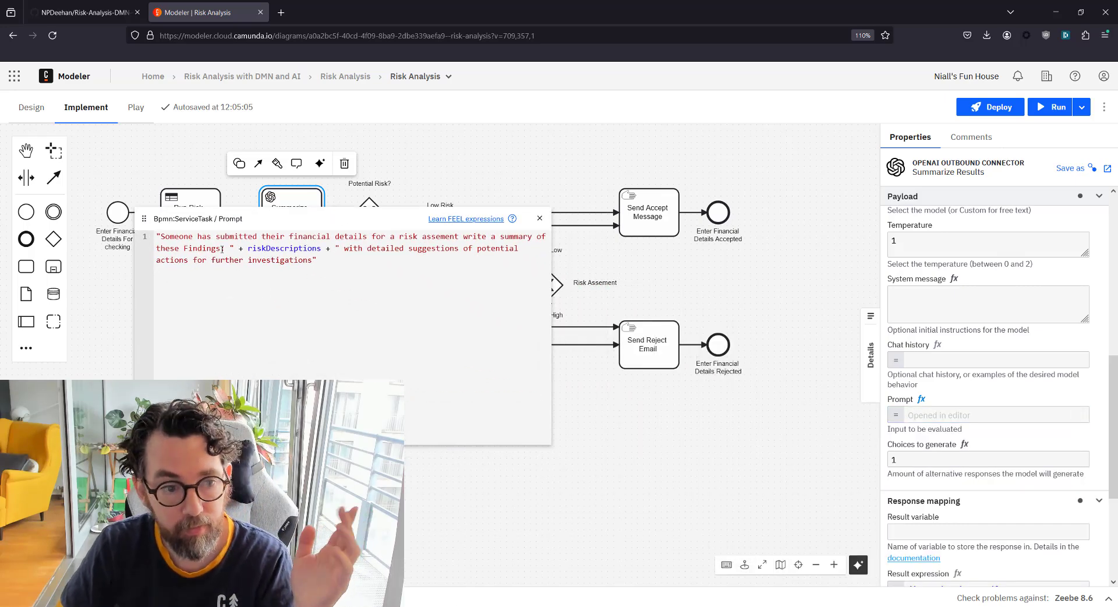
pyautogui.moveTo(210, 218); pyautogui.dragTo(340, 164)
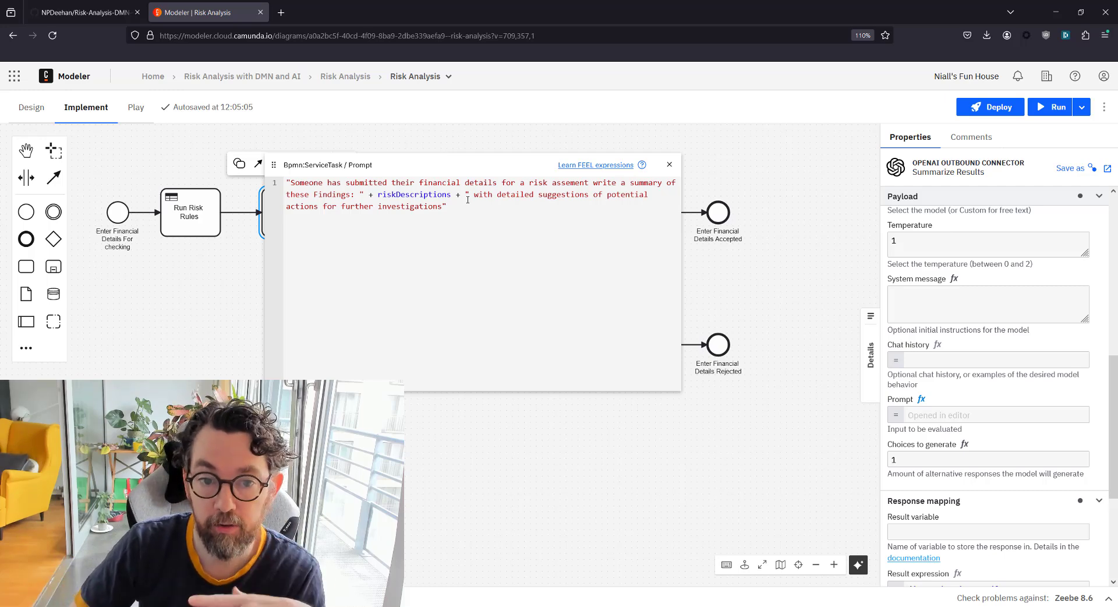
pyautogui.moveTo(470, 194); pyautogui.dragTo(486, 204)
pyautogui.click(491, 211)
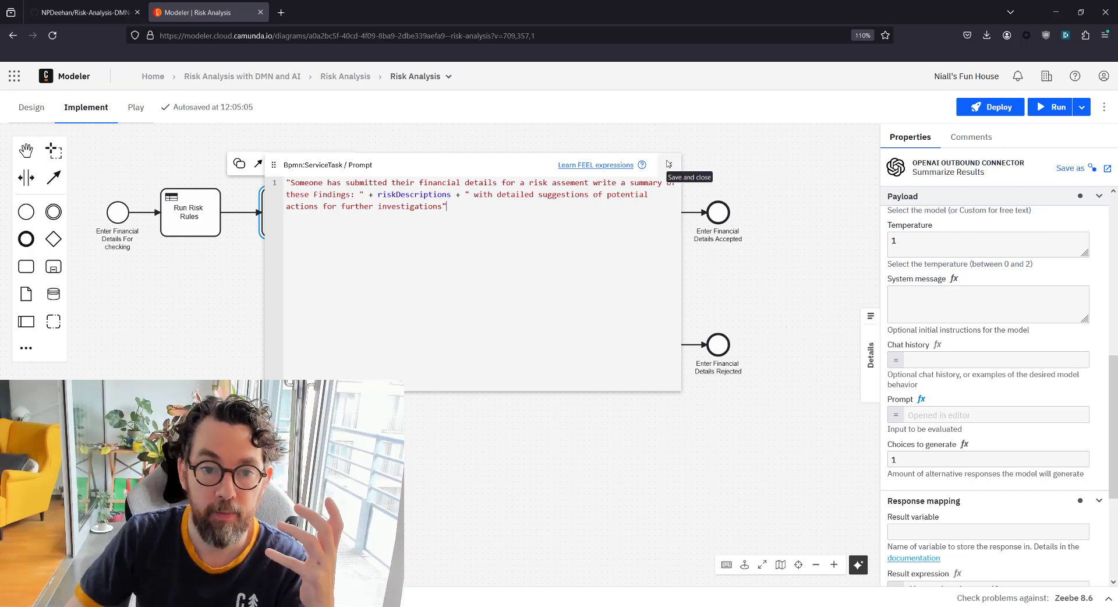
pyautogui.click(669, 164)
pyautogui.scroll(-1, 996, 507)
pyautogui.scroll(-1, 996, 507)
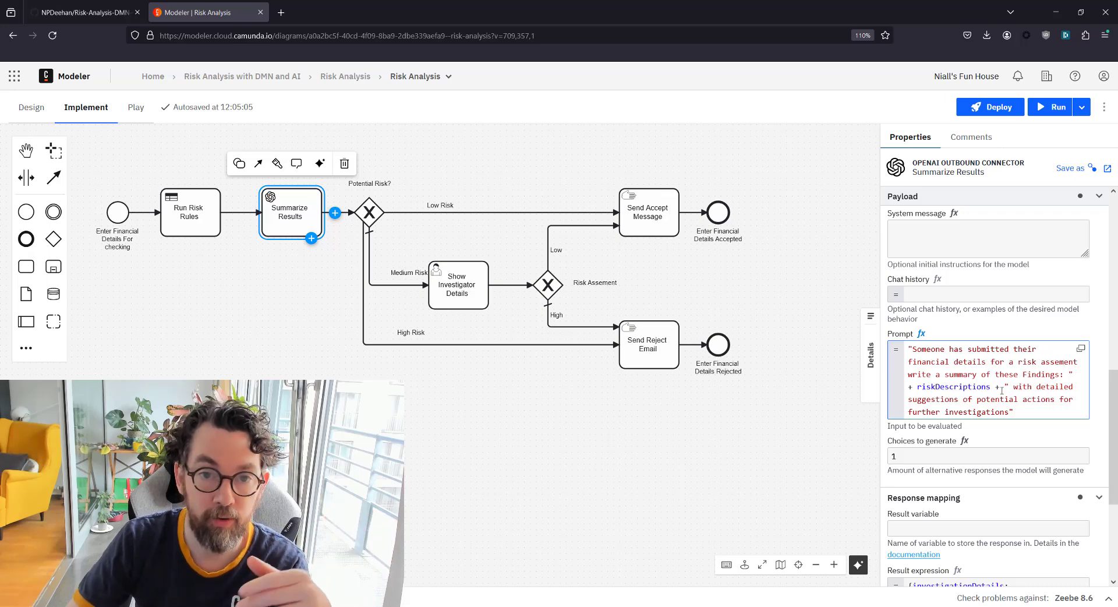
pyautogui.scroll(-3, 1002, 393)
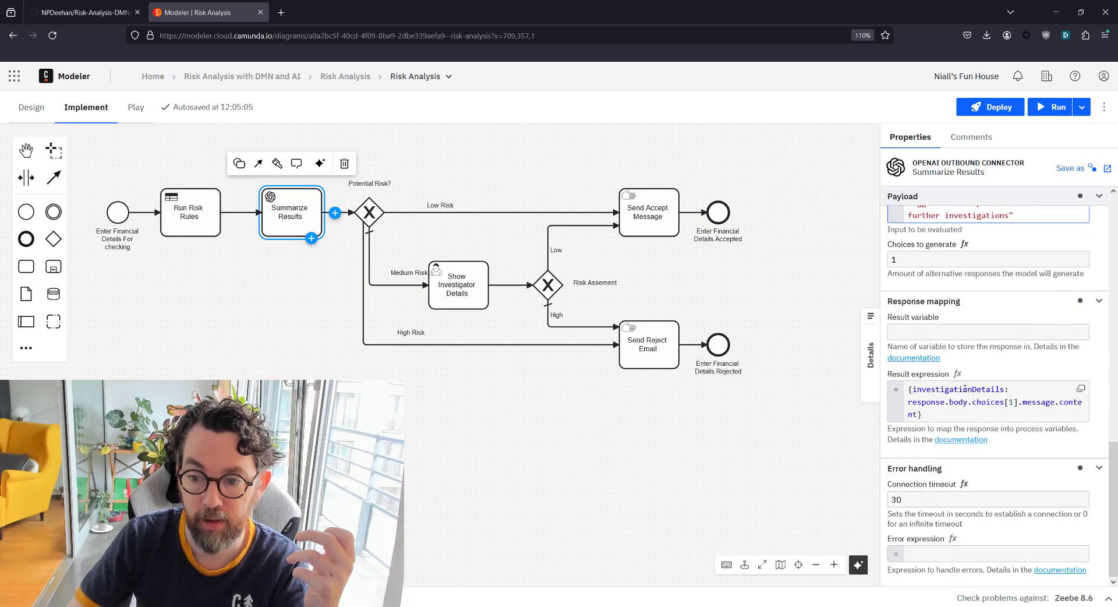
pyautogui.doubleClick(964, 389)
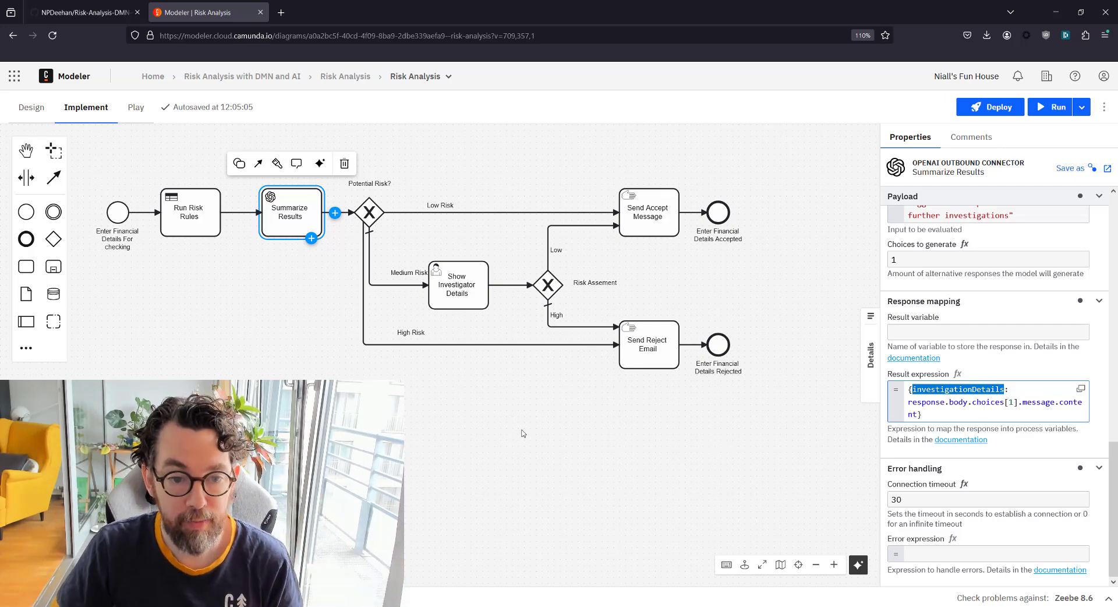
pyautogui.click(432, 230)
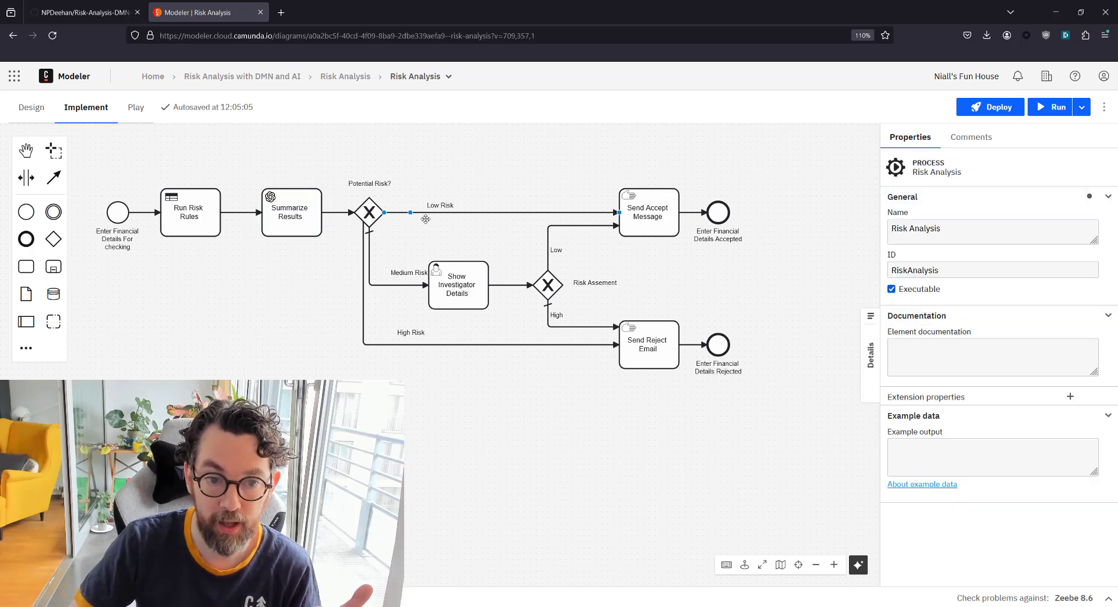
pyautogui.click(407, 212)
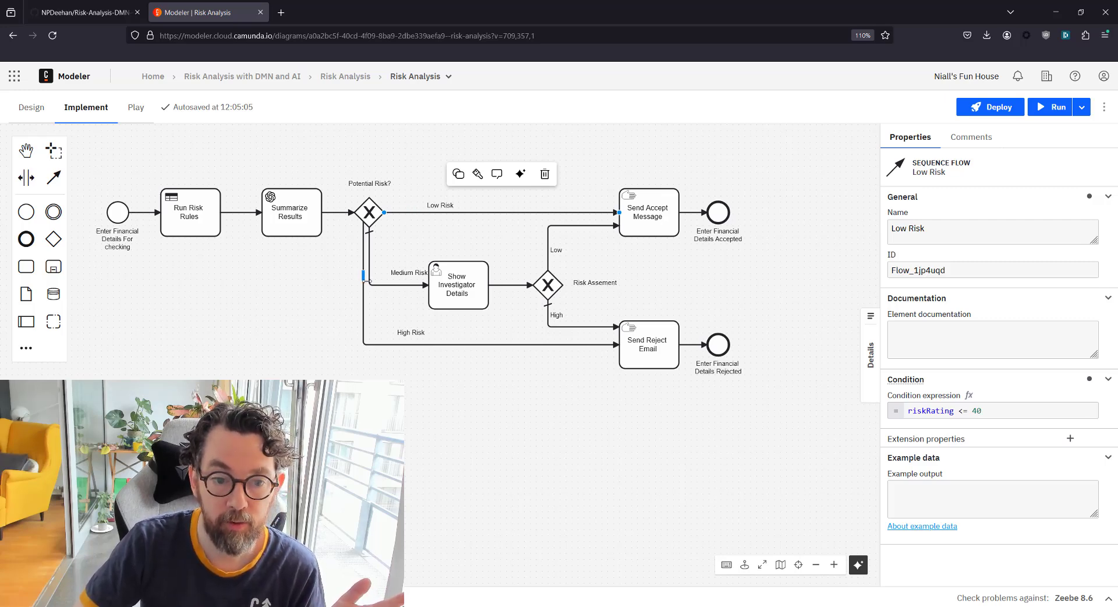
pyautogui.click(363, 282)
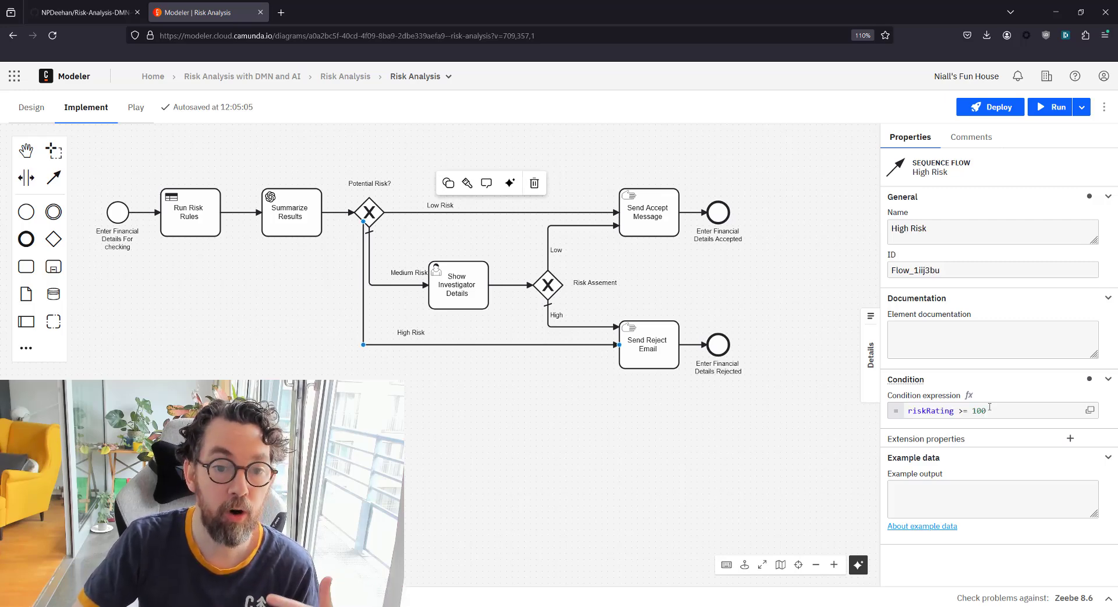
pyautogui.click(401, 287)
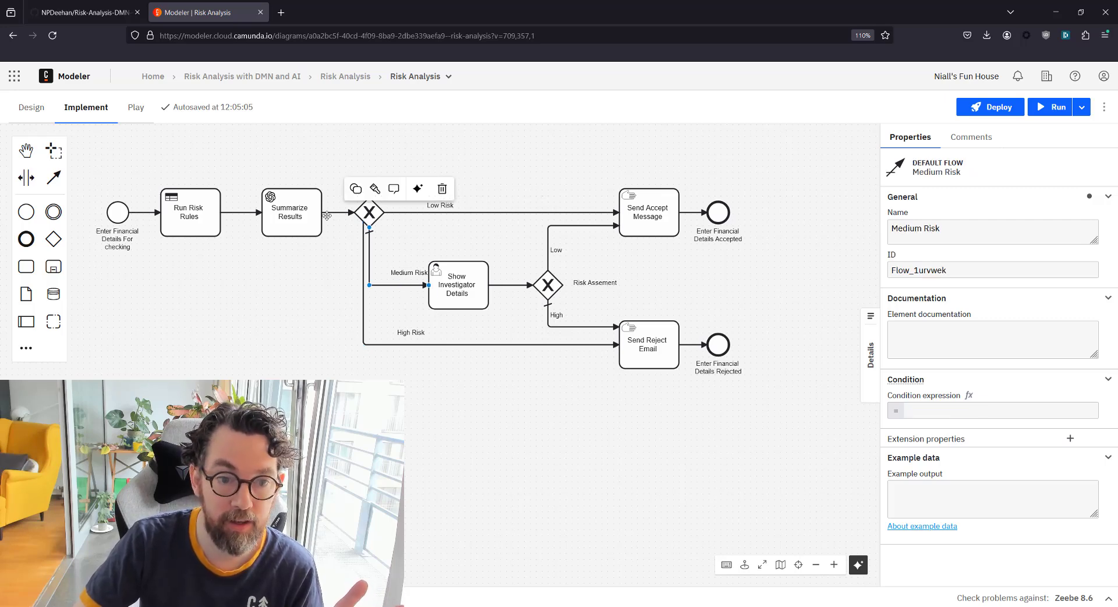
# Open the Show Investigator Details task's linked Investigate Details form in the form editor
pyautogui.click(457, 285)
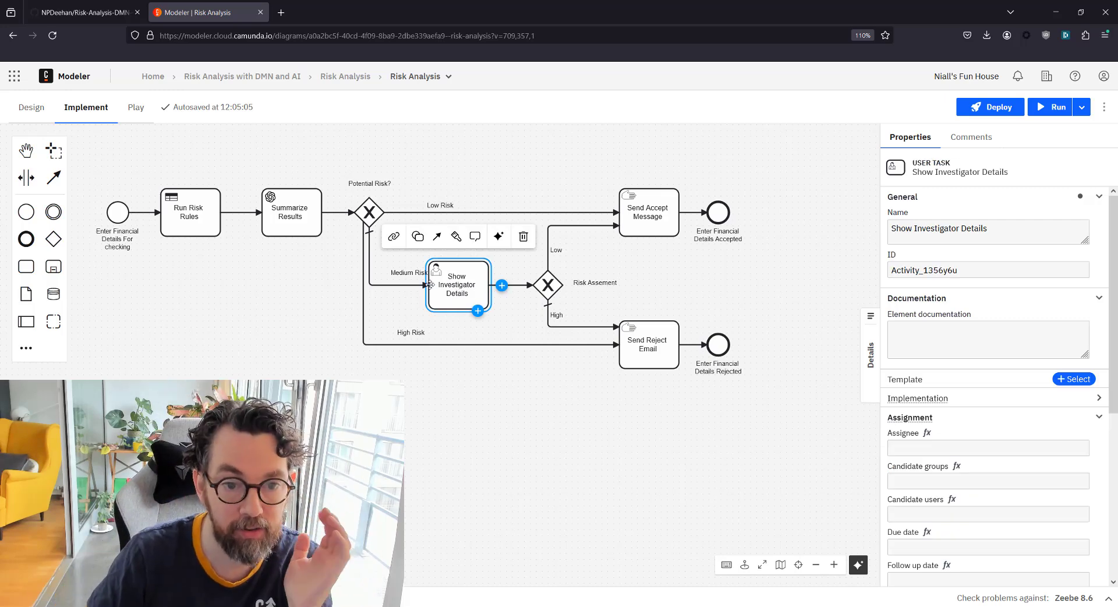
pyautogui.click(395, 235)
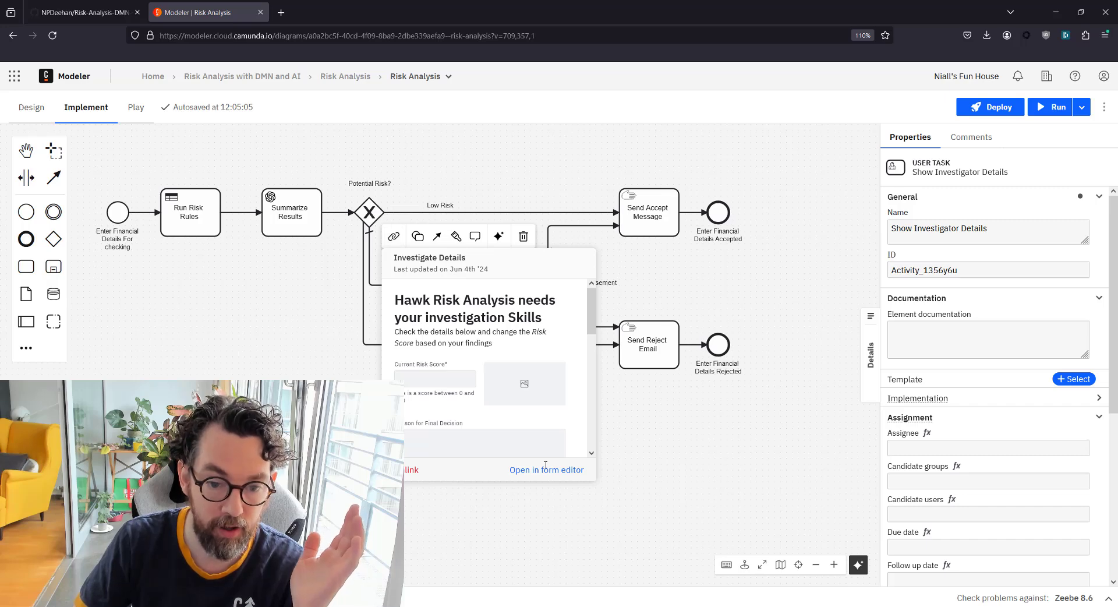
pyautogui.click(551, 471)
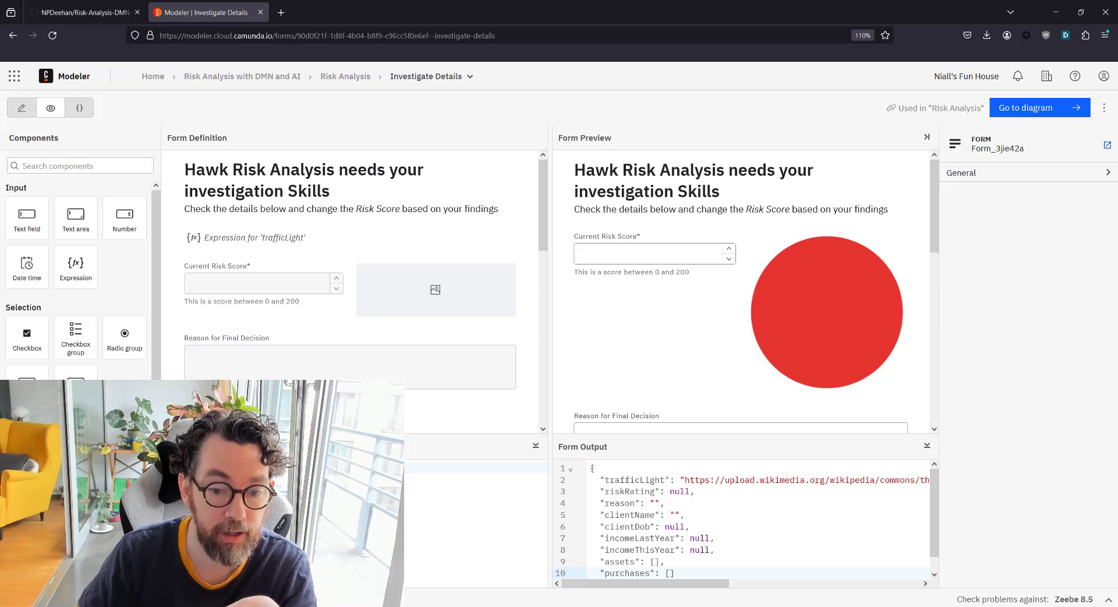
# Enter 41 as the preview's Current Risk Score and check the yellow traffic light
pyautogui.click(729, 248)
pyautogui.click(729, 248)
pyautogui.doubleClick(592, 258)
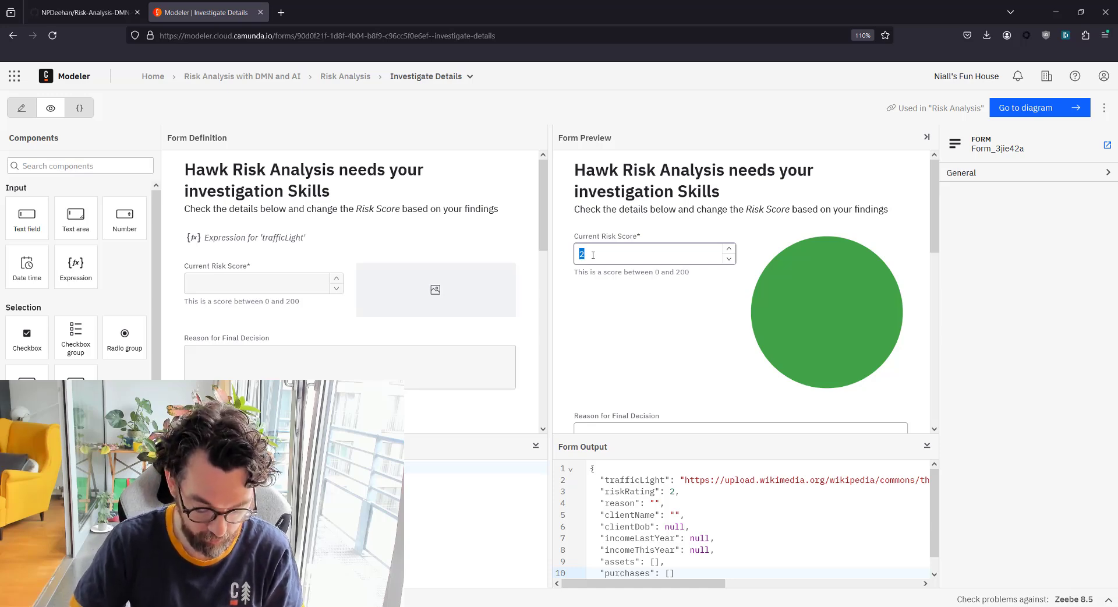
pyautogui.write('41')
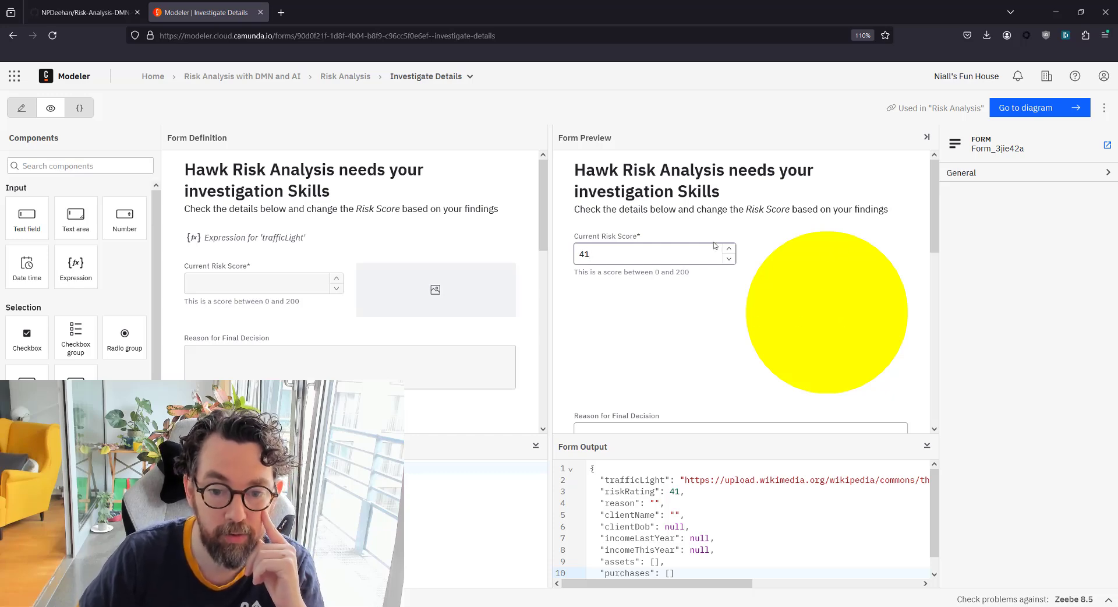
pyautogui.scroll(-3, 712, 244)
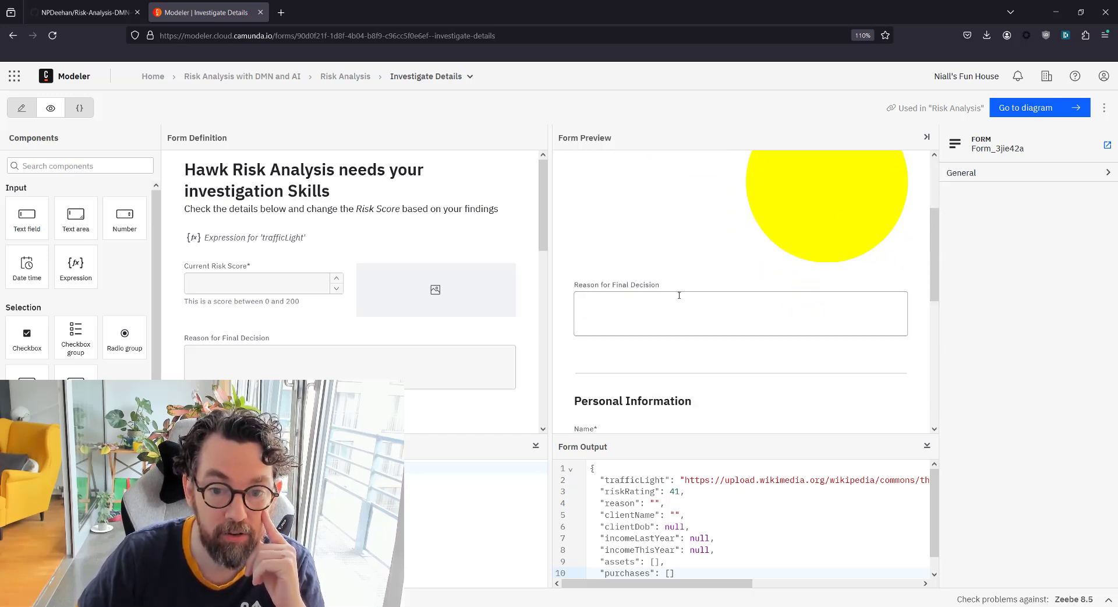
pyautogui.scroll(3, 696, 302)
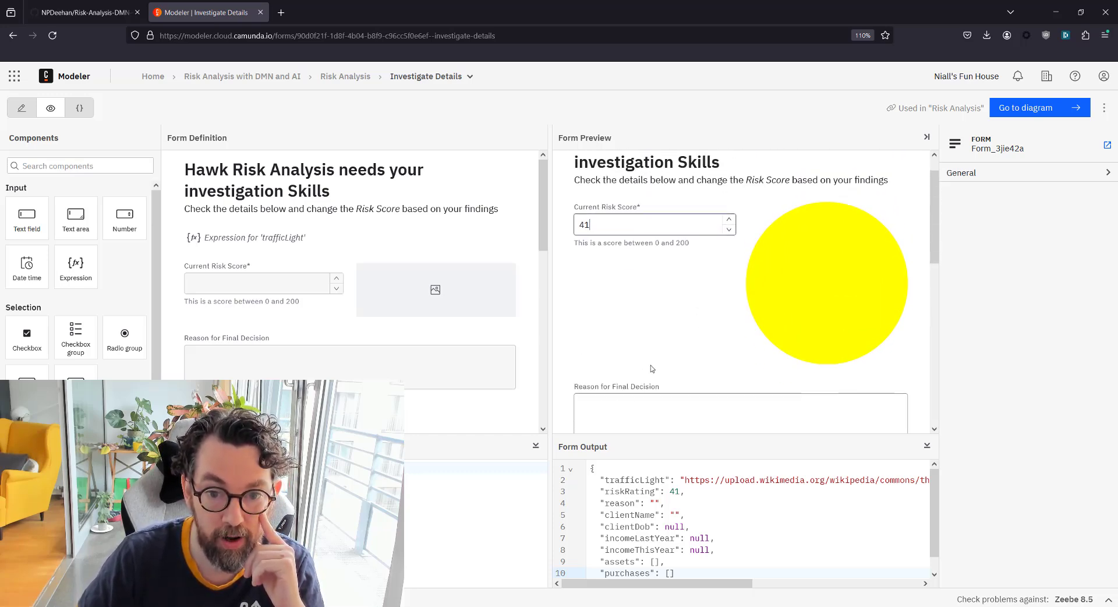
pyautogui.scroll(-2, 657, 295)
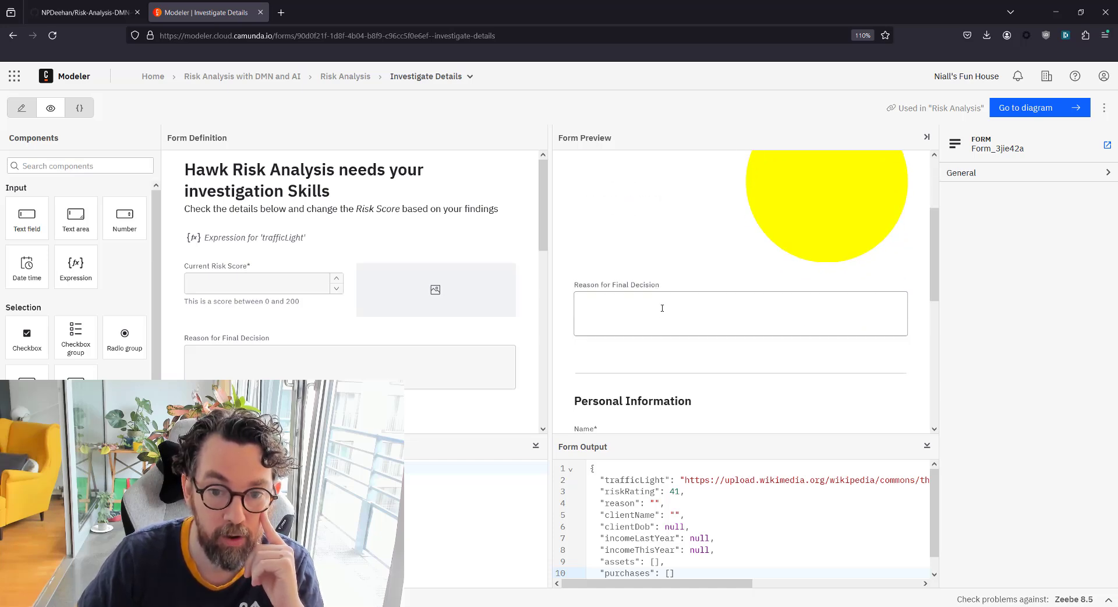
pyautogui.scroll(-4, 662, 308)
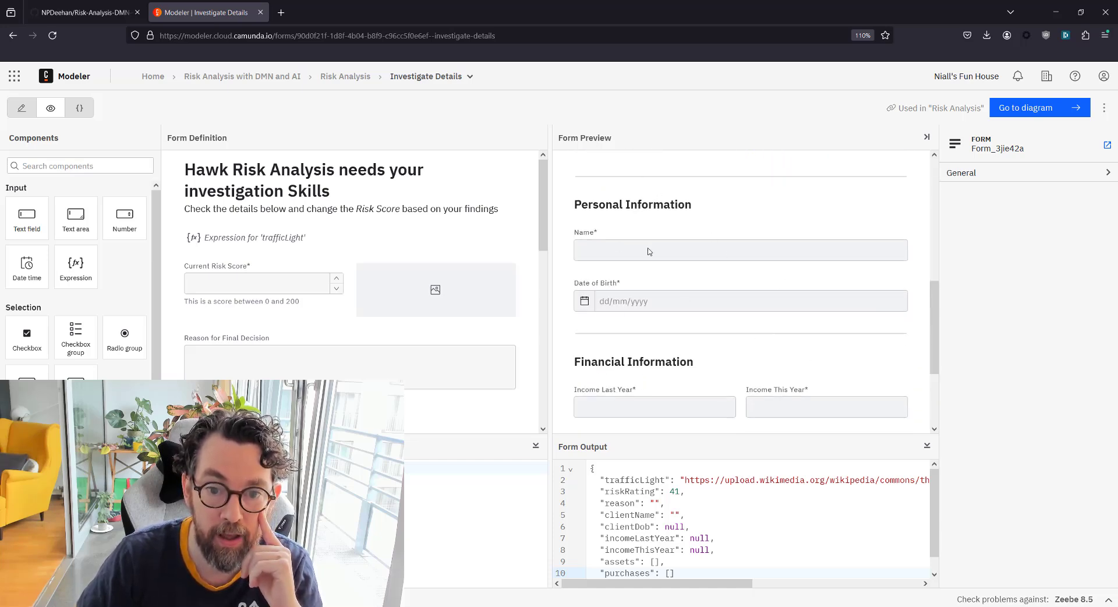
pyautogui.scroll(-3, 687, 274)
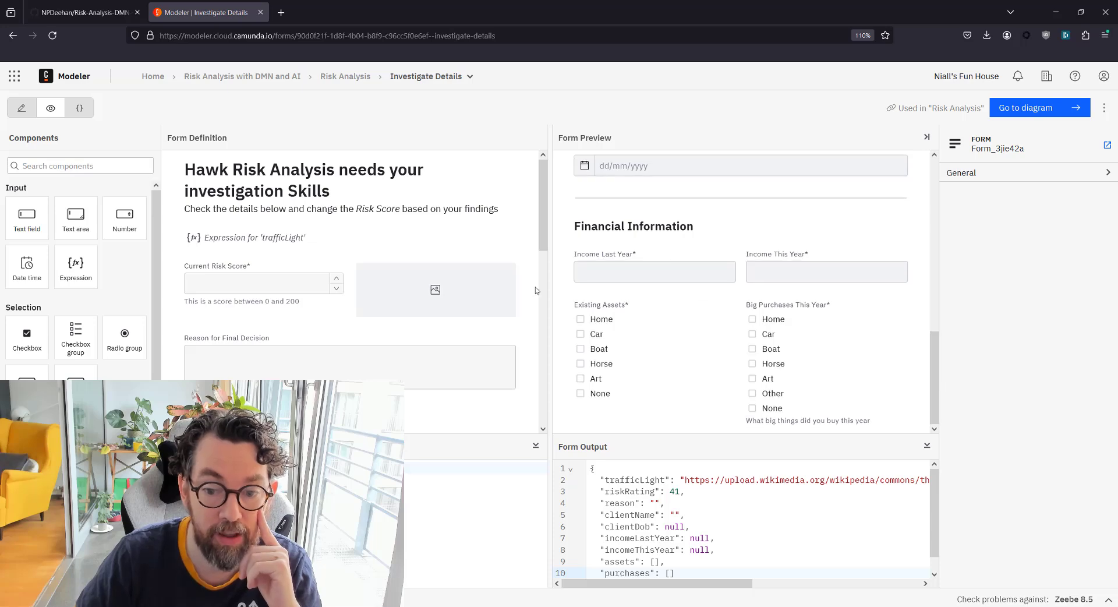
pyautogui.scroll(9, 681, 344)
pyautogui.scroll(-9, 669, 314)
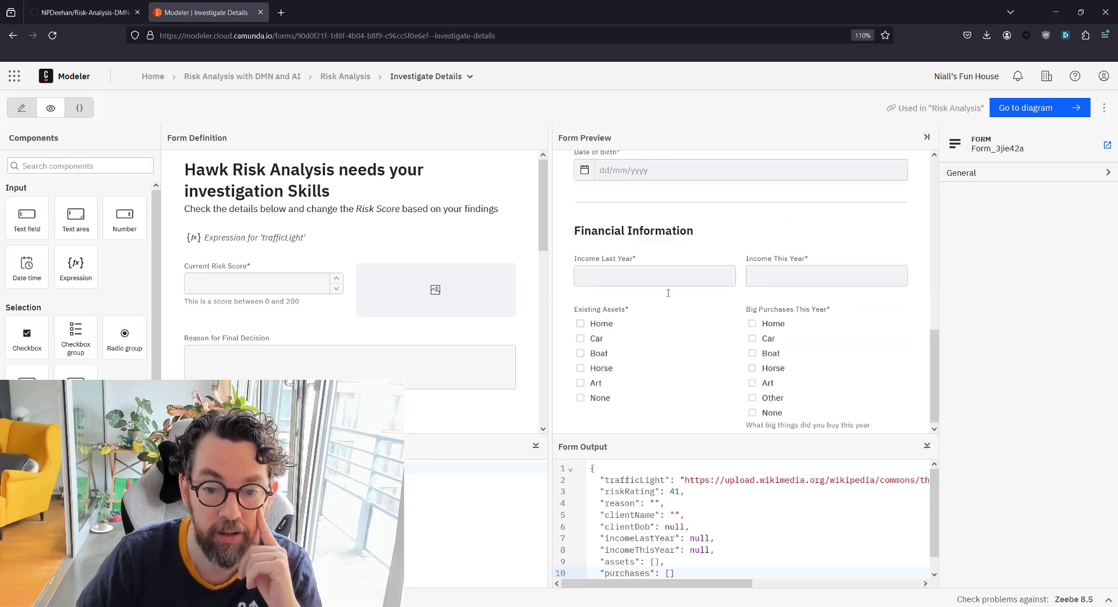
pyautogui.scroll(8, 706, 310)
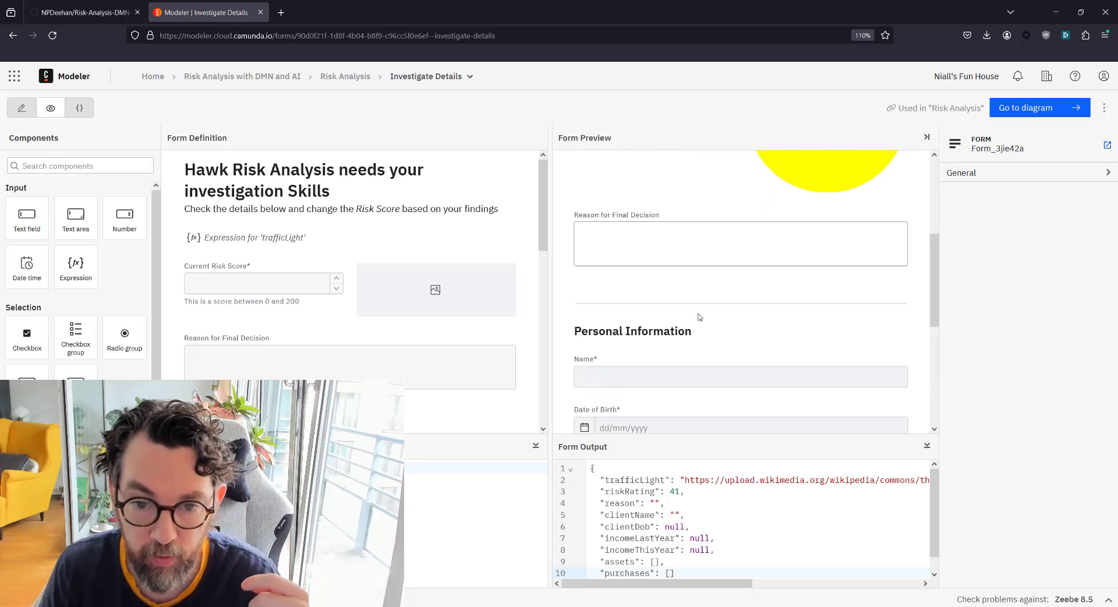
pyautogui.scroll(1, 699, 314)
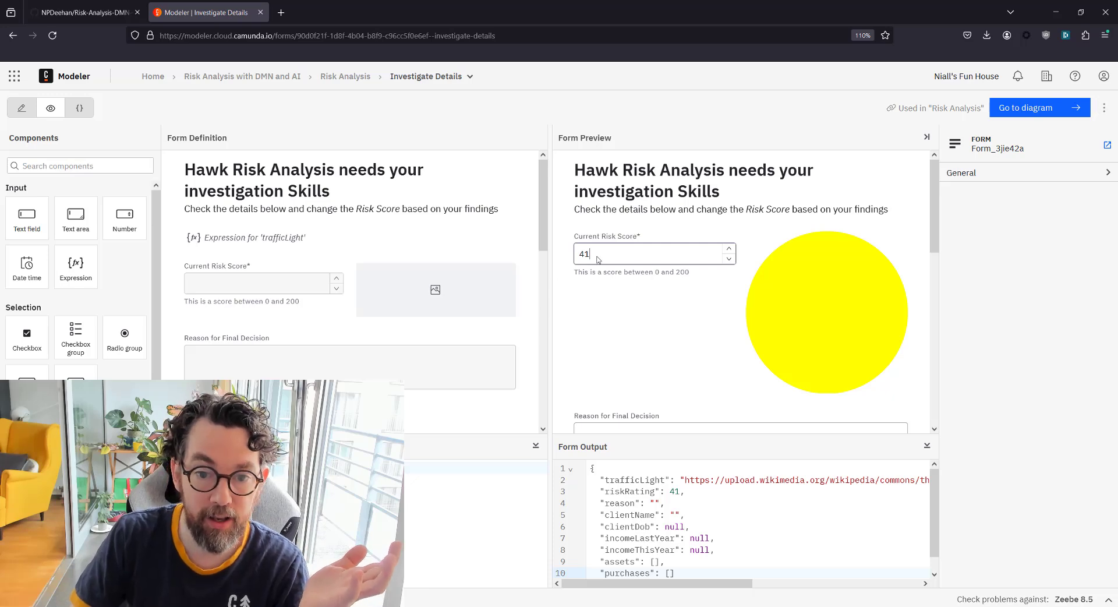
# Deploy the Risk Analysis application's 4 resources to the dev cluster and view the main process in Operate
pyautogui.click(1018, 113)
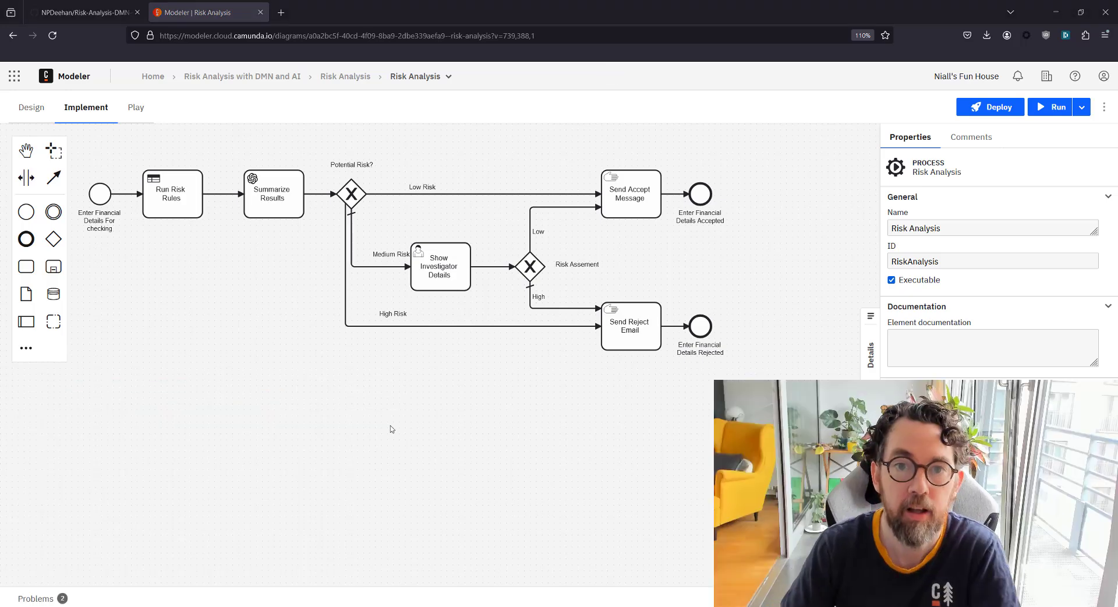
pyautogui.click(981, 107)
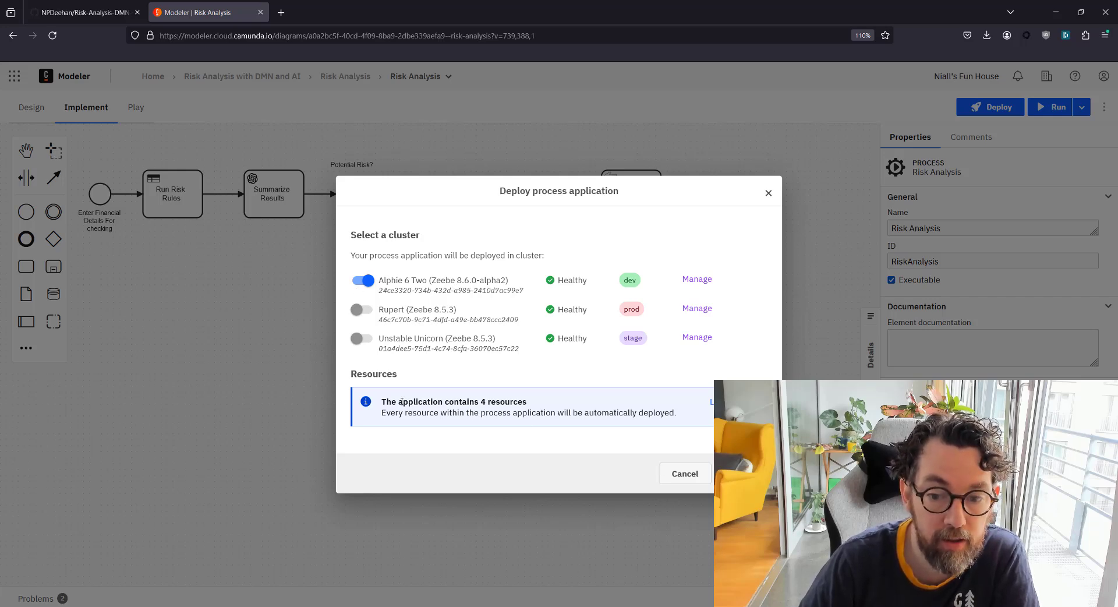
pyautogui.moveTo(476, 399); pyautogui.dragTo(536, 403)
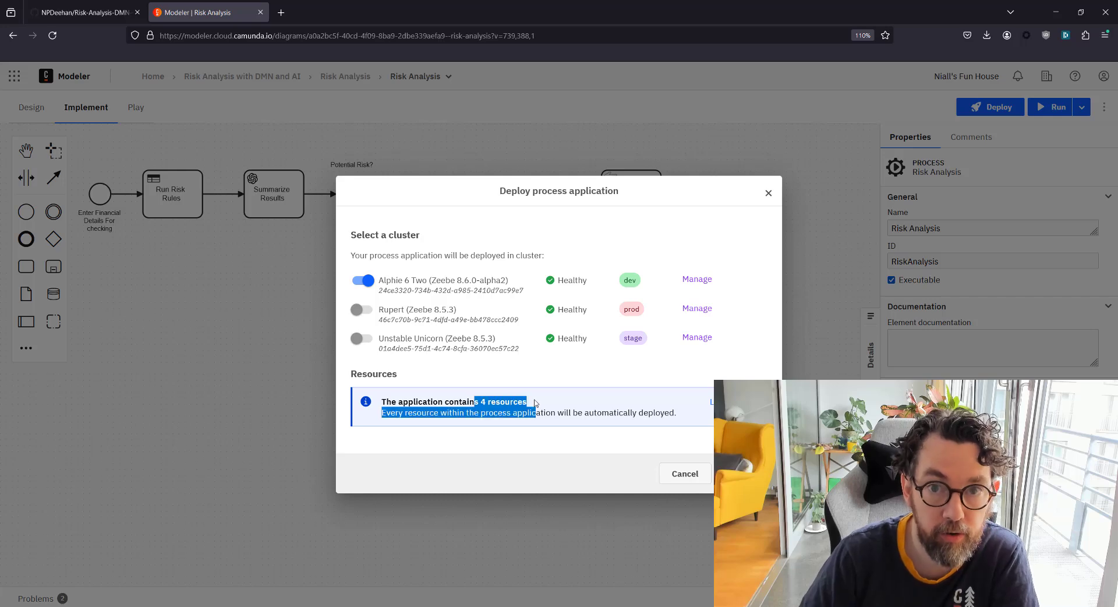
pyautogui.click(535, 402)
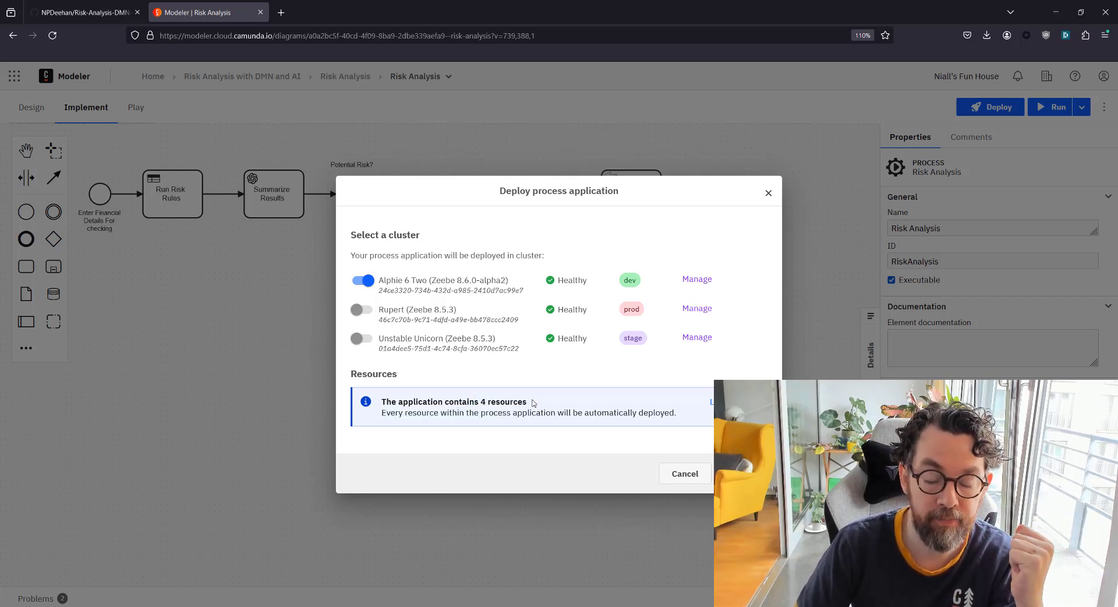
pyautogui.click(746, 473)
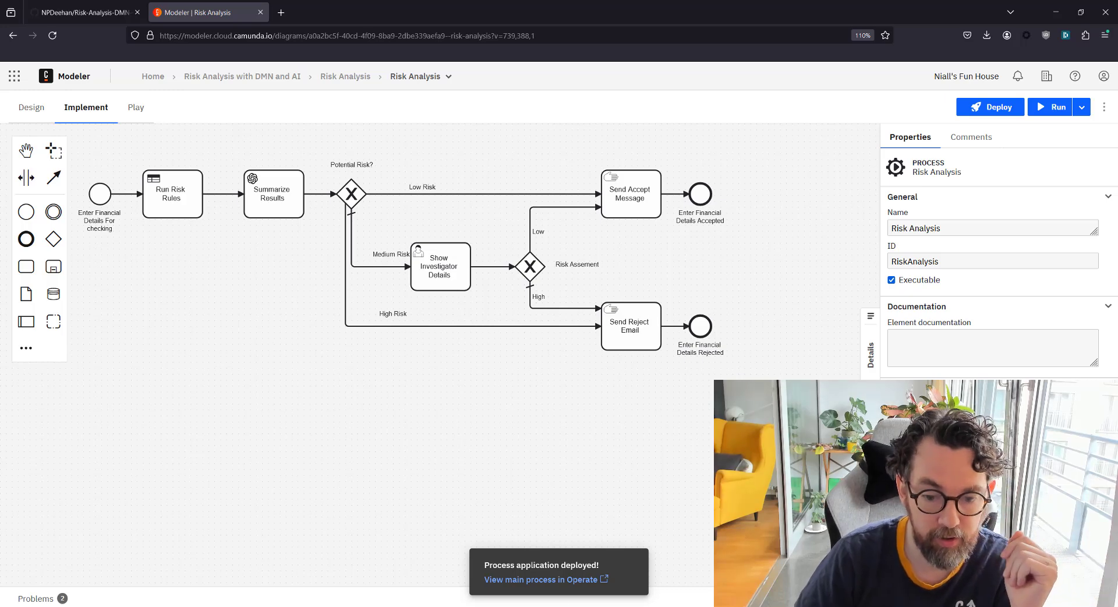
pyautogui.click(565, 584)
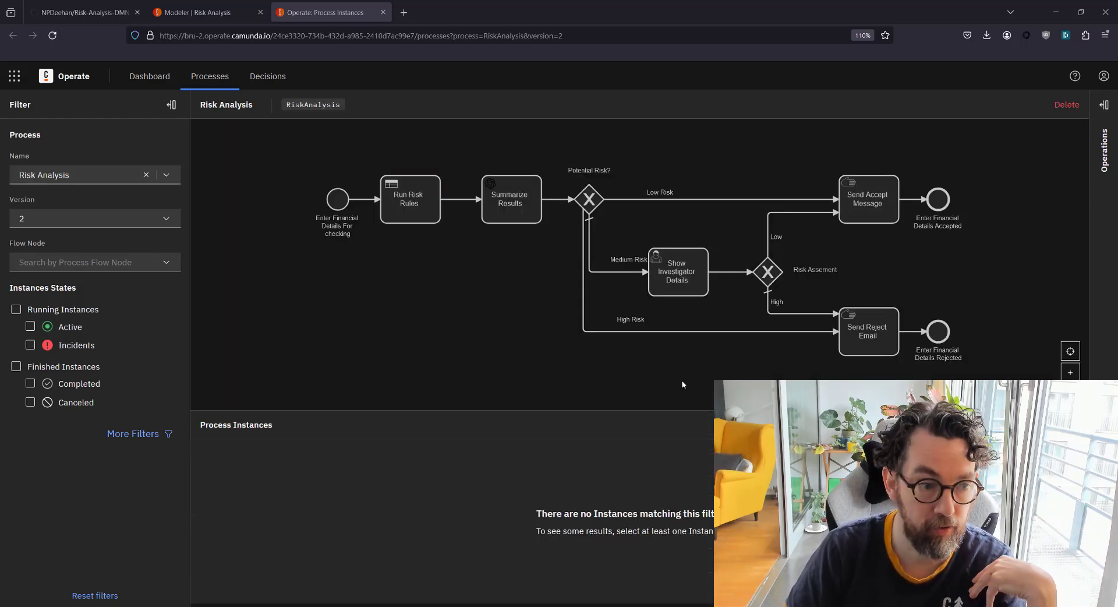
# Filter Operate to running and finished instances, then launch Tasklist from the app switcher
pyautogui.click(16, 309)
pyautogui.click(15, 366)
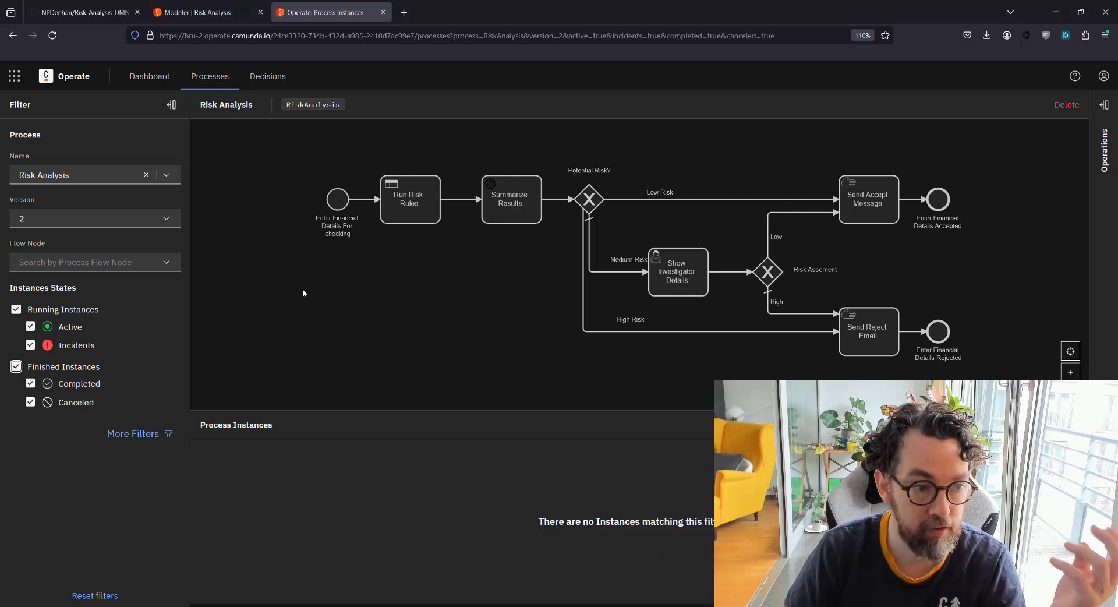
pyautogui.click(14, 76)
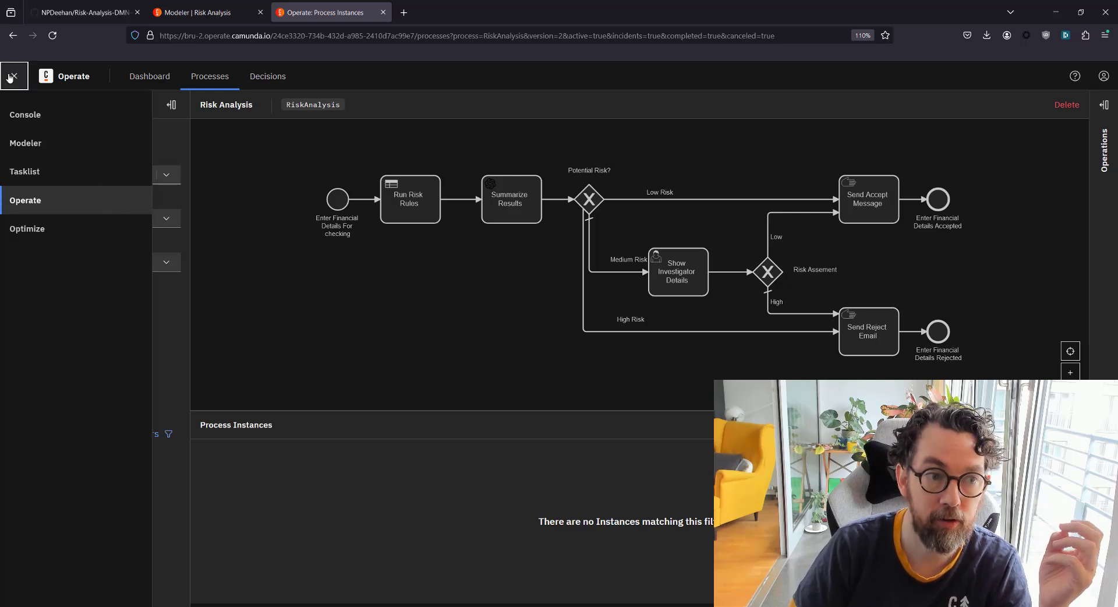
pyautogui.click(64, 177)
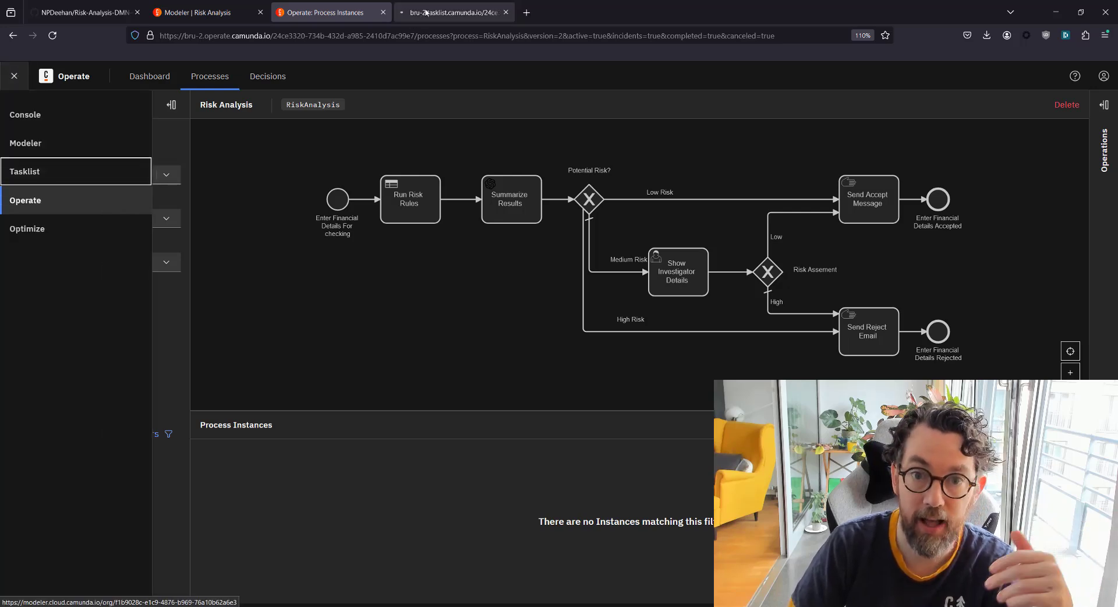
pyautogui.click(449, 4)
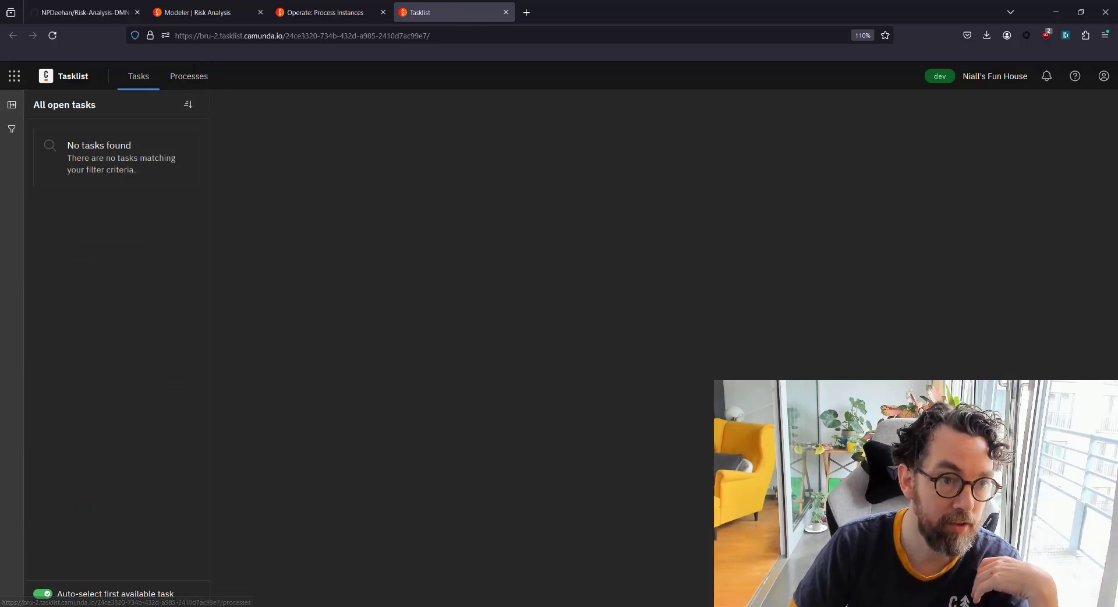
# Start the Risk Analysis form from Processes and enter the applicant's name and email
pyautogui.click(191, 86)
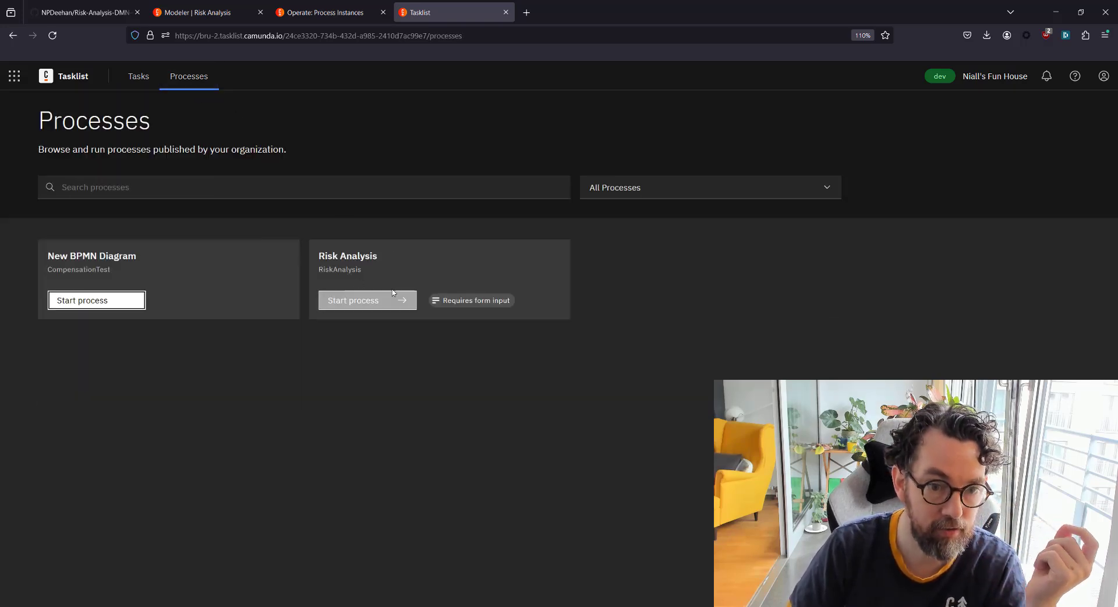
pyautogui.click(375, 304)
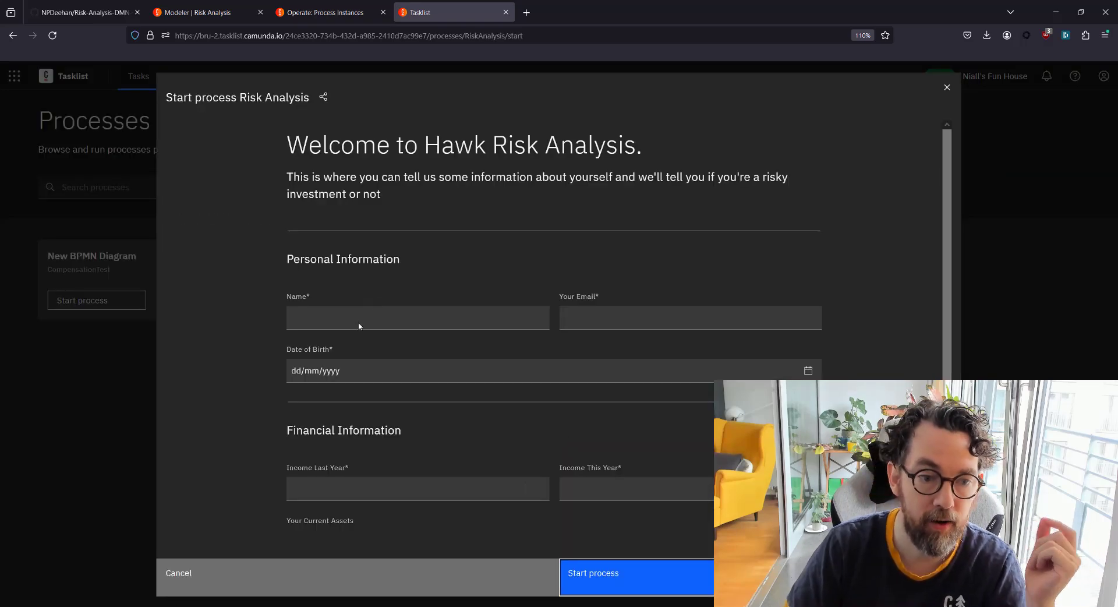
pyautogui.click(358, 322)
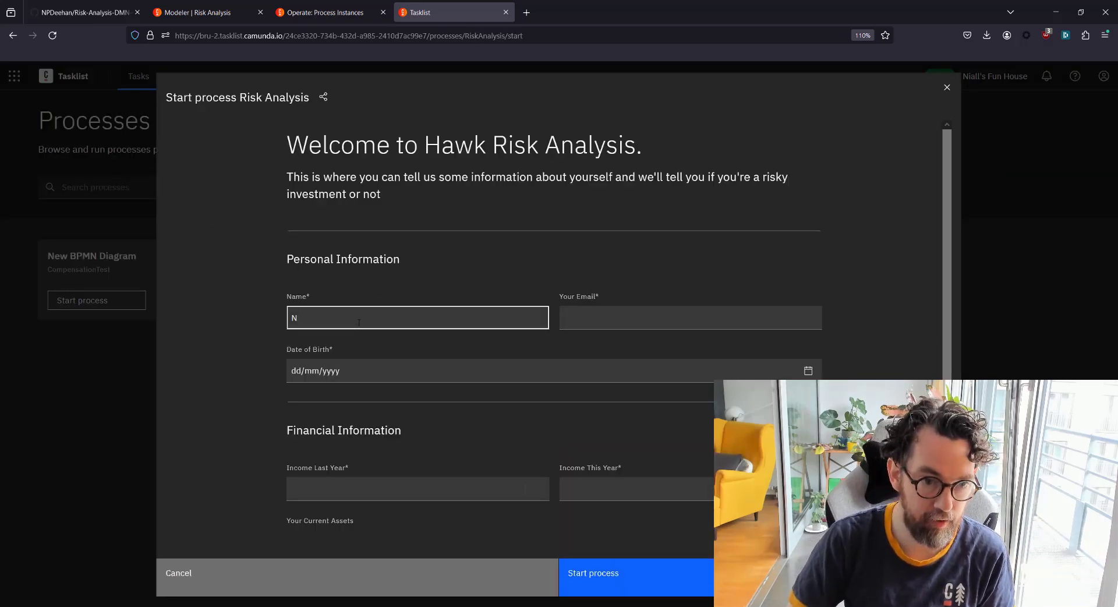
pyautogui.press('Tab')
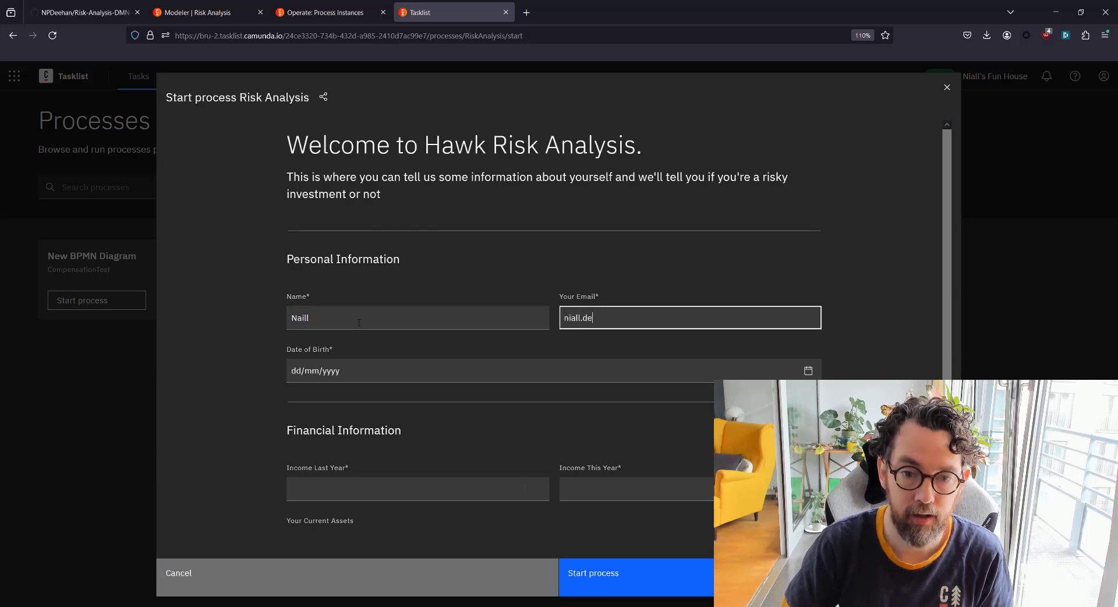
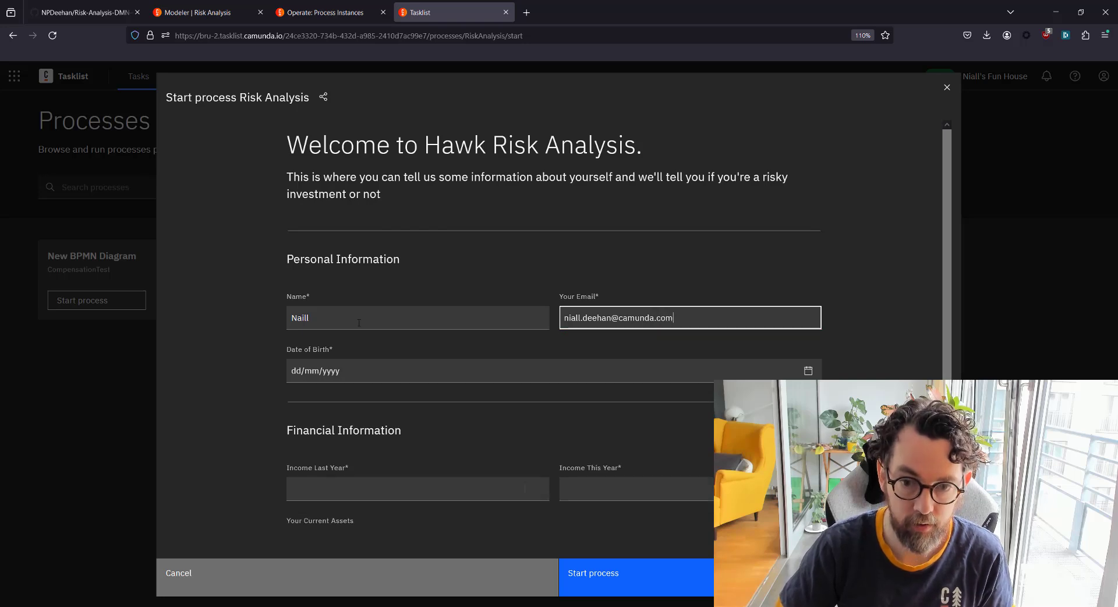
# Set birth date 10/6/2024 and incomes of 12000 last year and 35000 this year
pyautogui.click(351, 370)
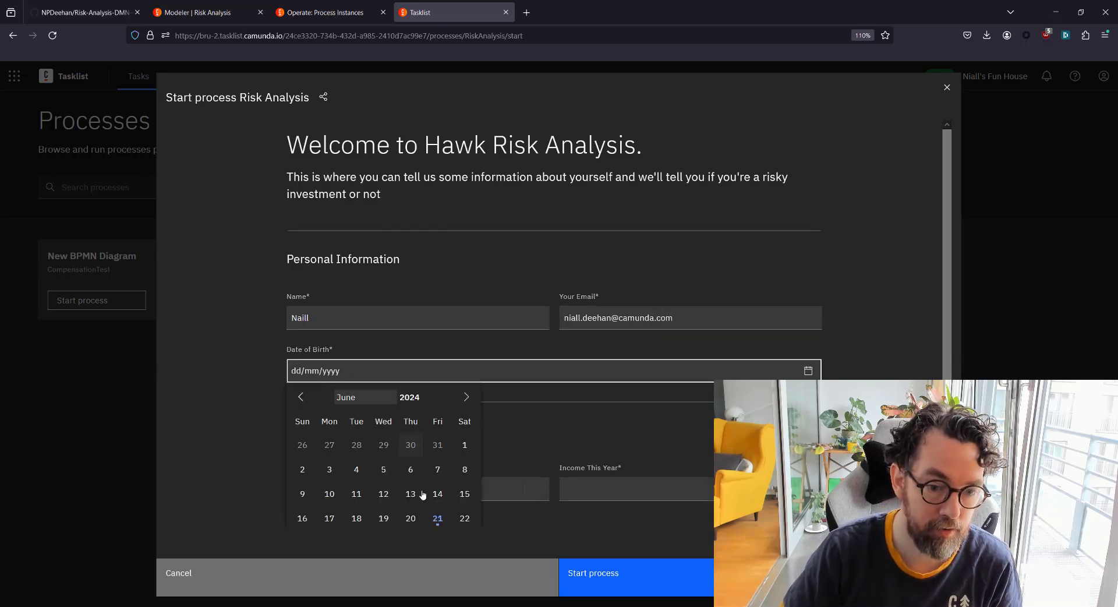
pyautogui.scroll(-2, 412, 452)
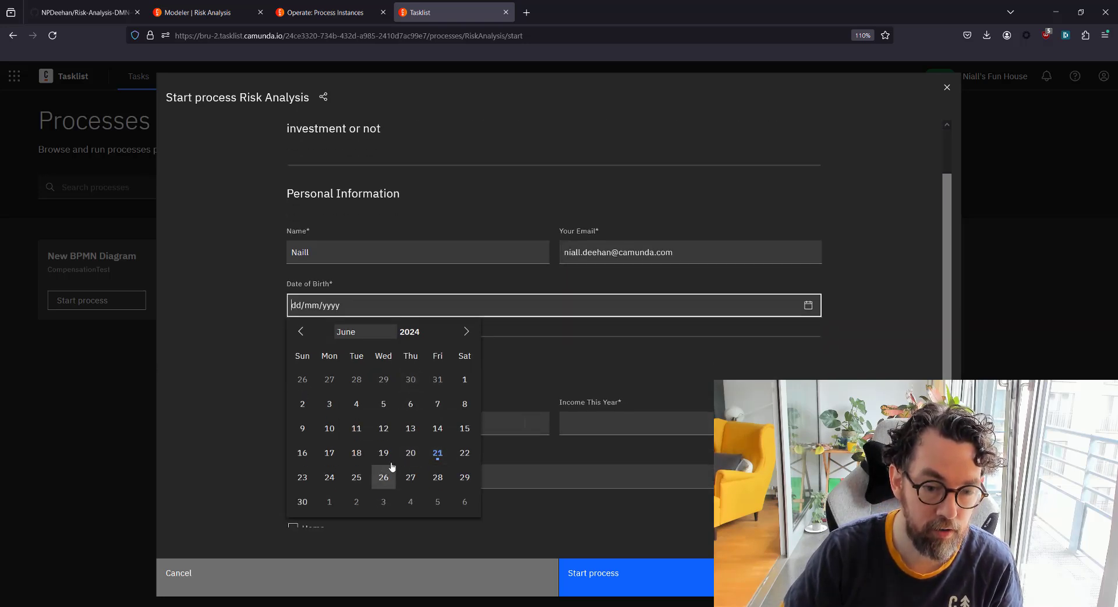
pyautogui.click(329, 428)
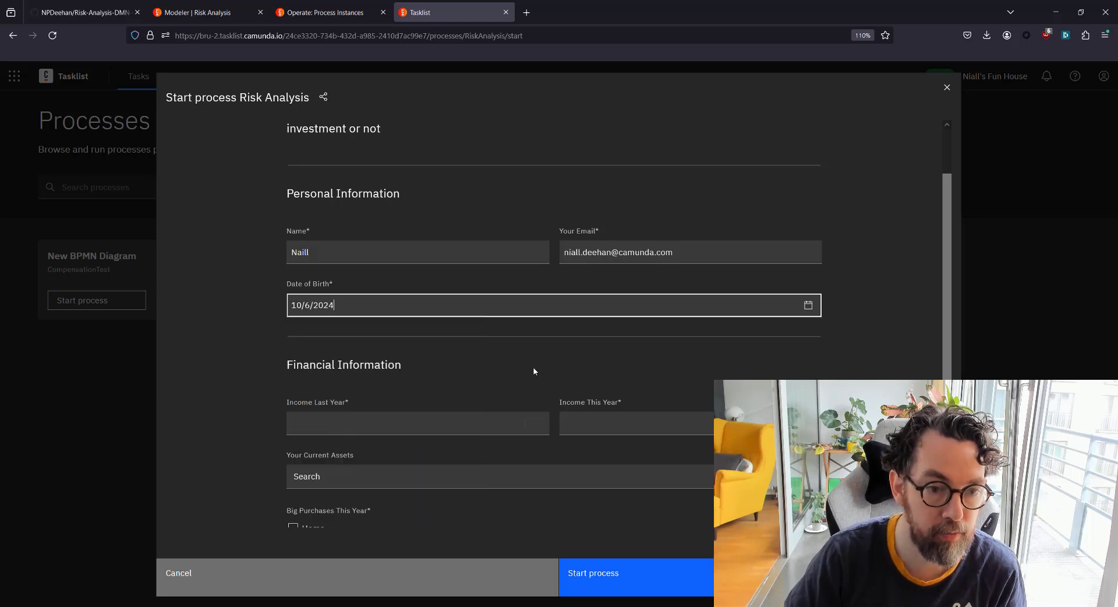
pyautogui.click(416, 419)
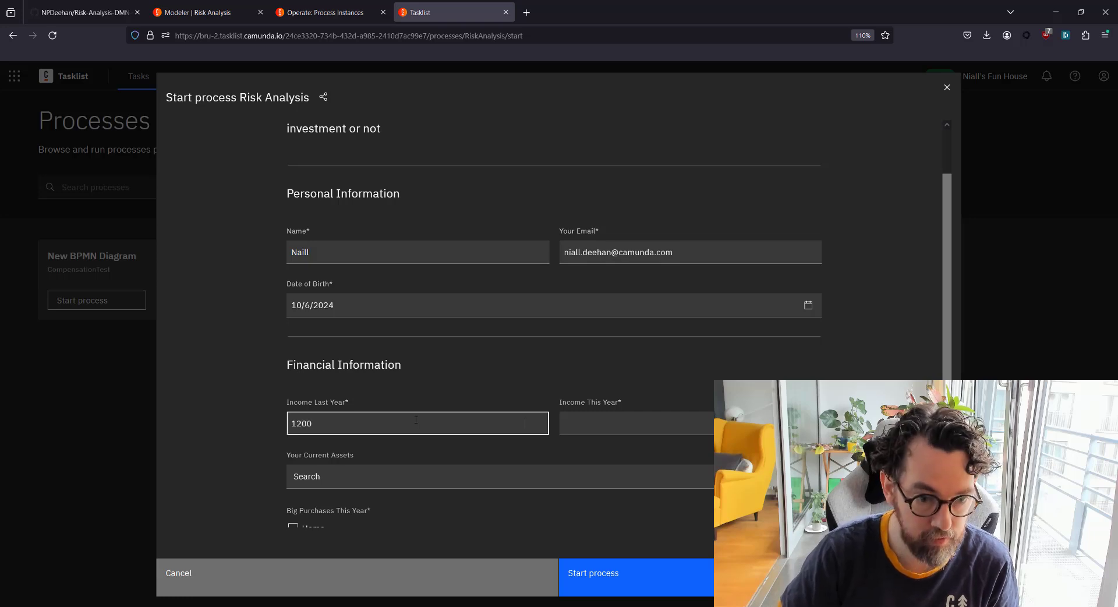
pyautogui.press('Tab')
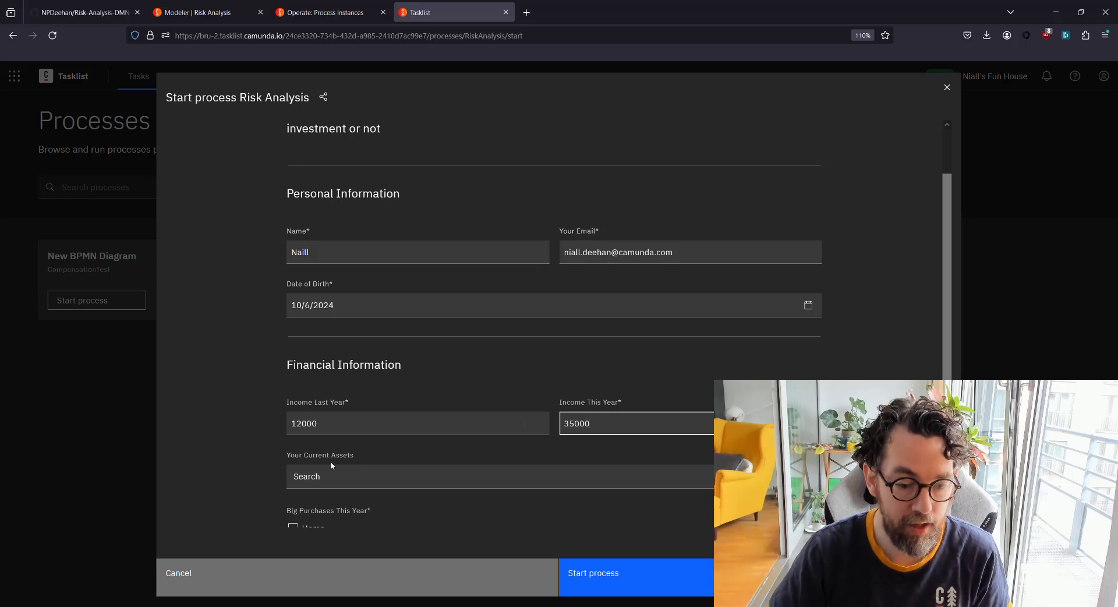
# Add Art, Boat and Horse as current assets
pyautogui.scroll(-2, 332, 465)
pyautogui.click(351, 410)
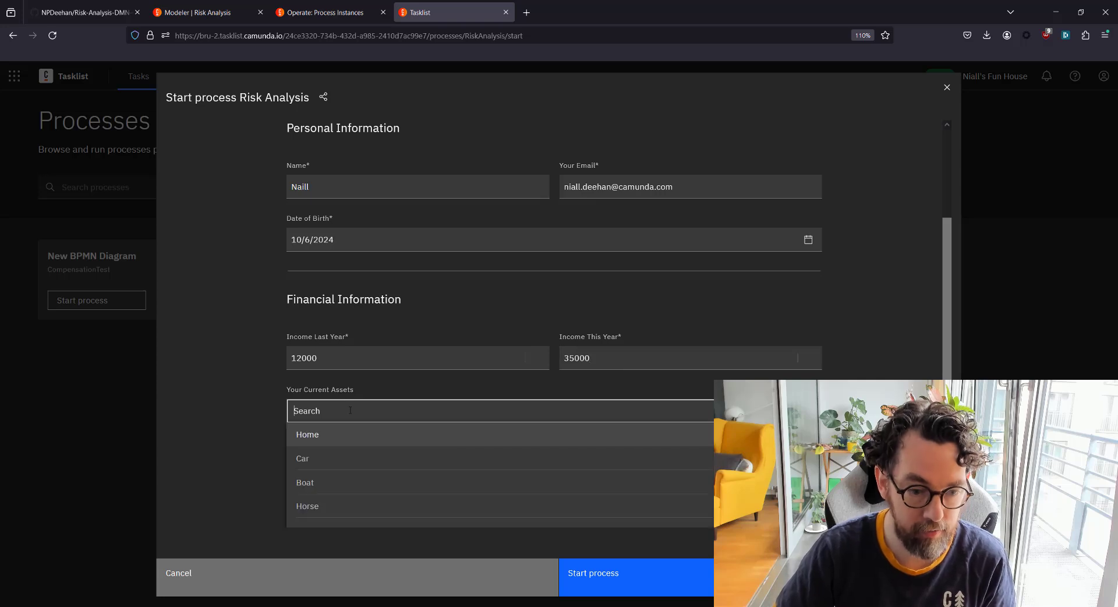
pyautogui.write('ar')
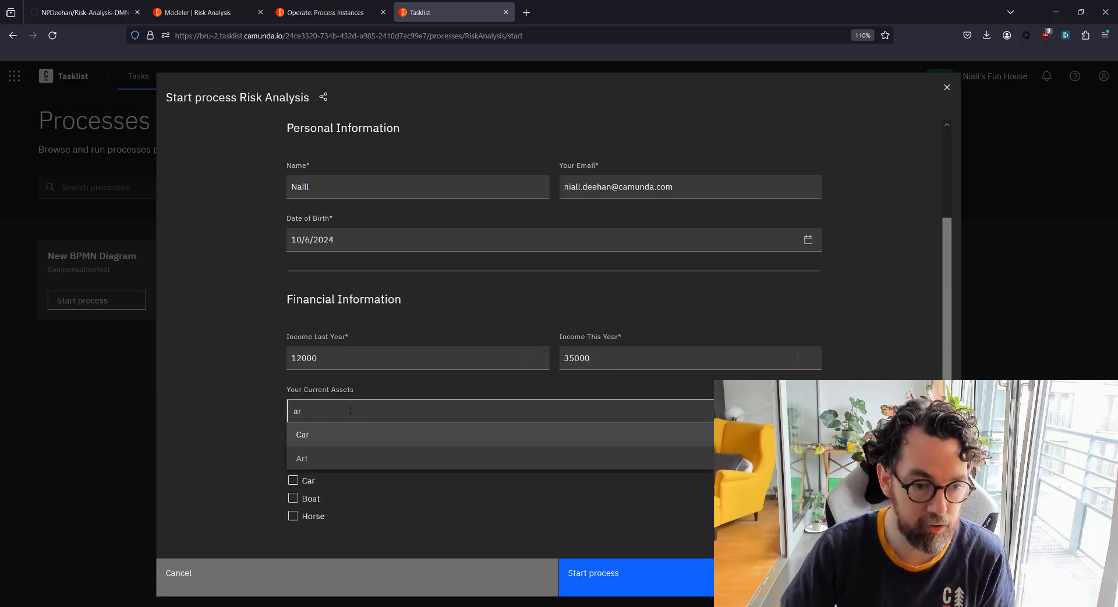
pyautogui.click(344, 458)
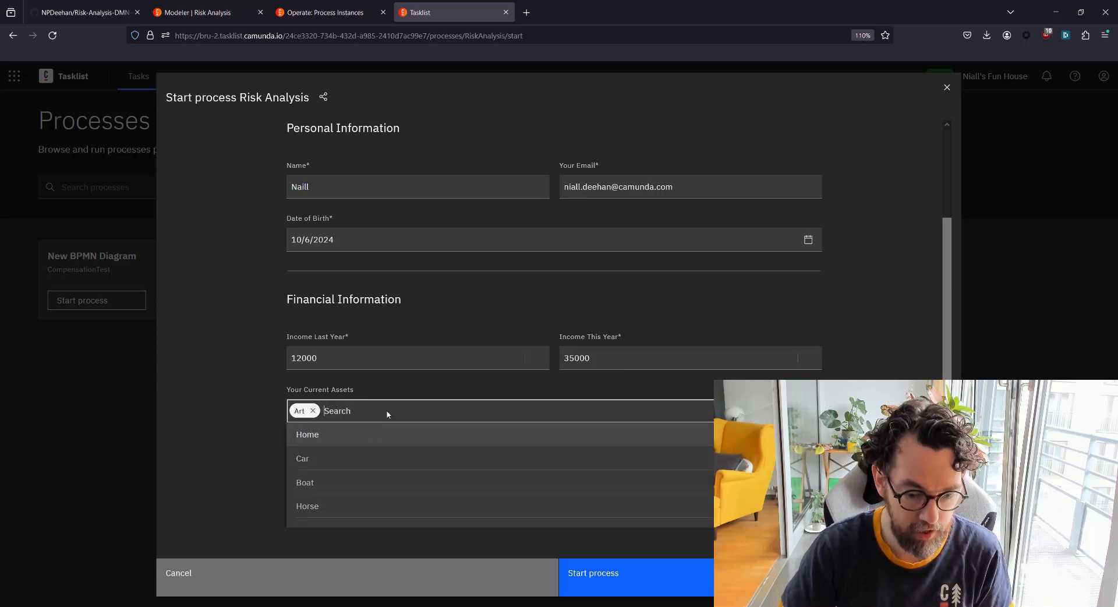
pyautogui.write('bao')
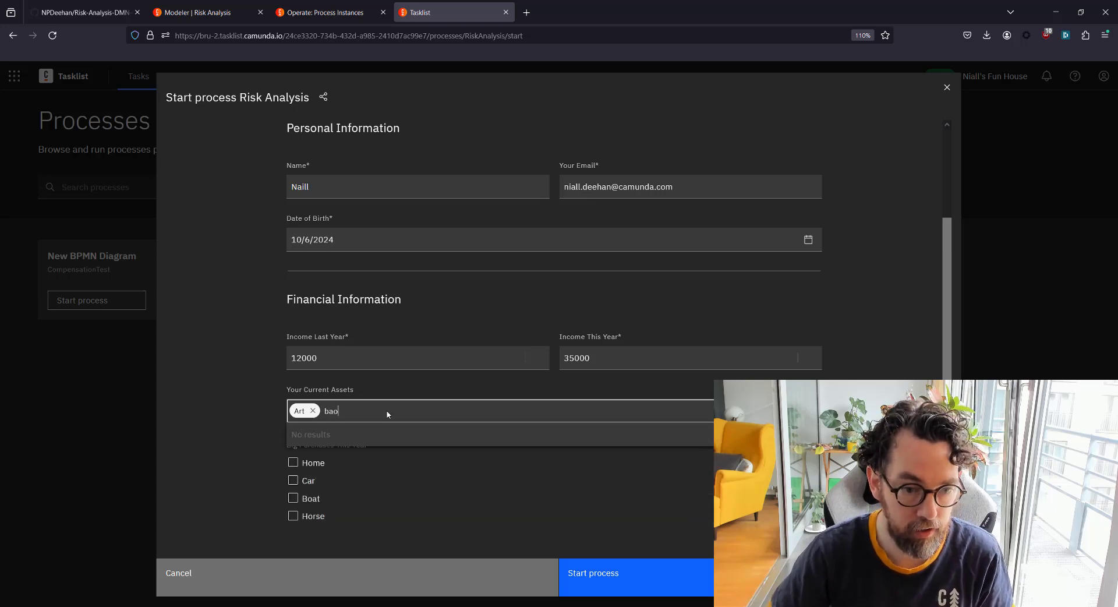
pyautogui.press('BackSpace')
pyautogui.press('BackSpace')
pyautogui.write('o')
pyautogui.click(377, 431)
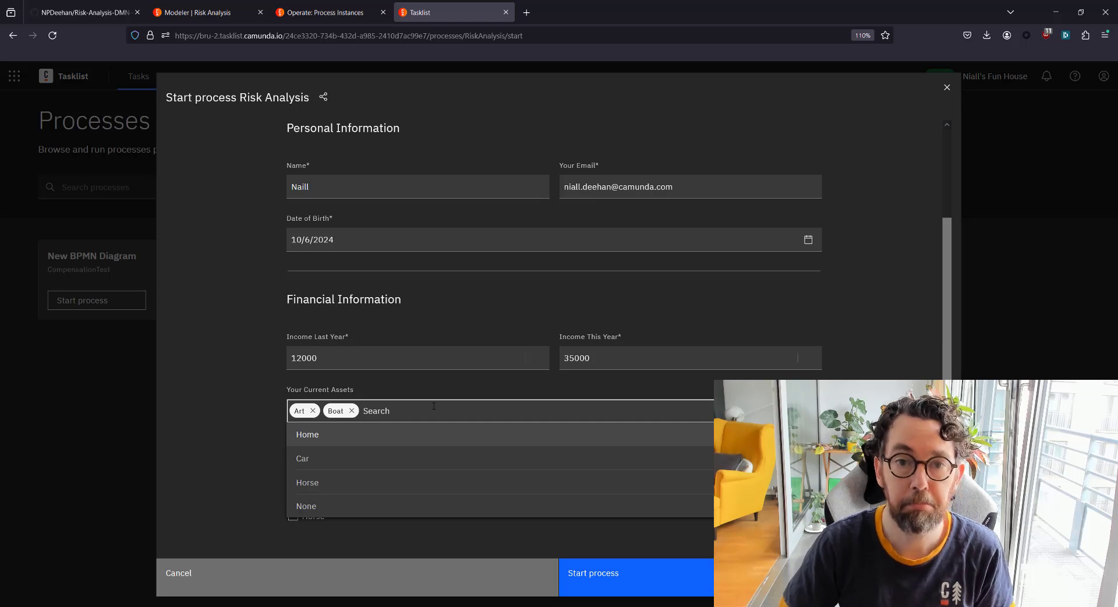
pyautogui.write('Hor')
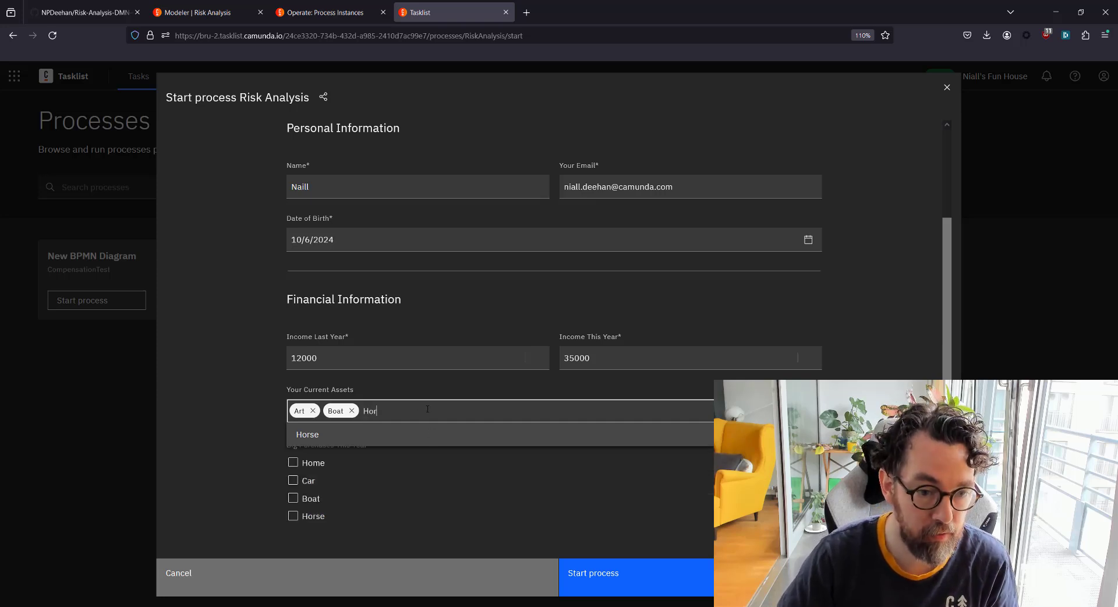
pyautogui.click(429, 432)
pyautogui.click(294, 402)
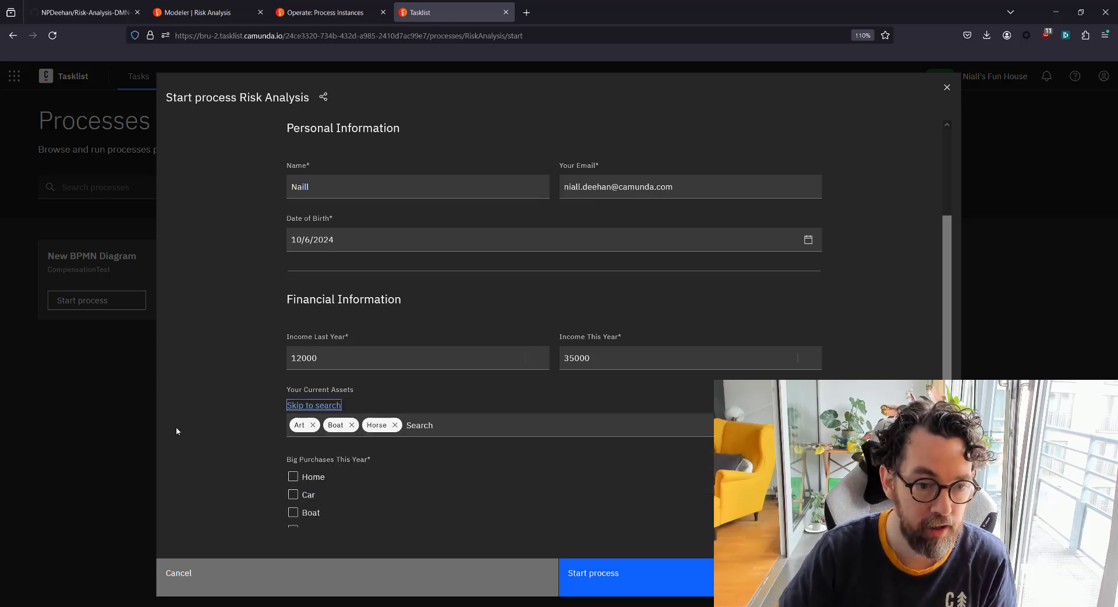
# Mark Home and Other as big purchases, describe Other as '100 Nvidia GPUs', and submit the form
pyautogui.scroll(-2, 176, 429)
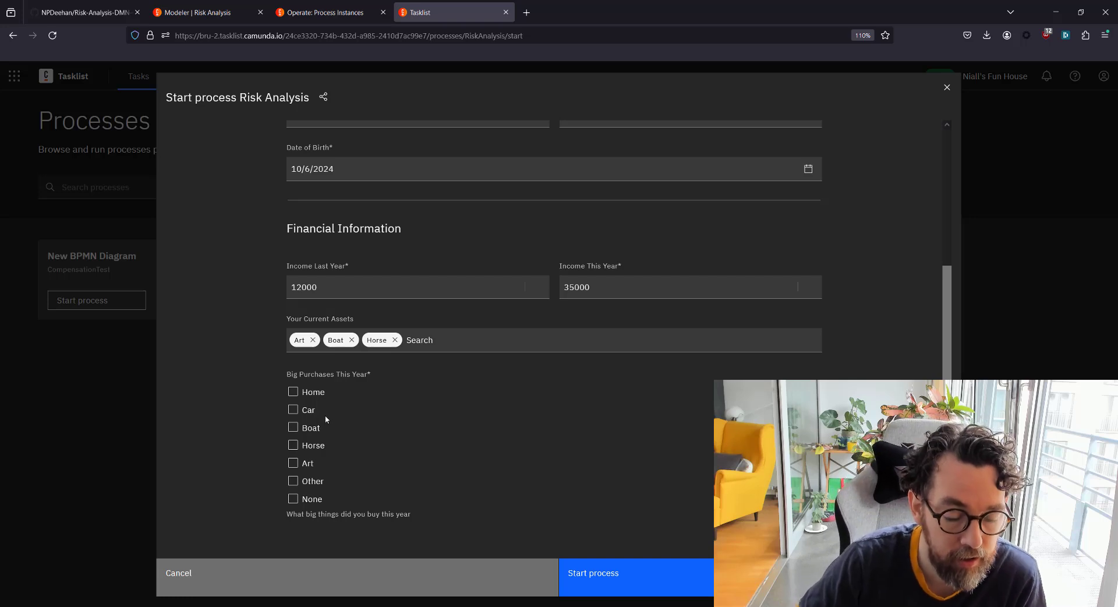
pyautogui.click(315, 396)
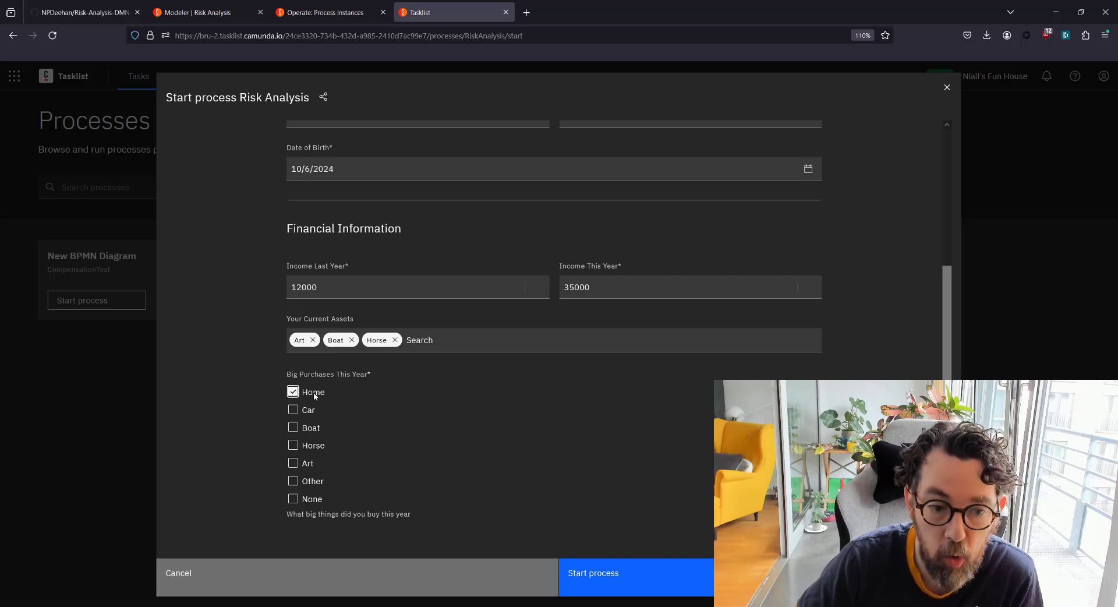
pyautogui.click(308, 484)
pyautogui.scroll(-2, 369, 477)
pyautogui.click(346, 476)
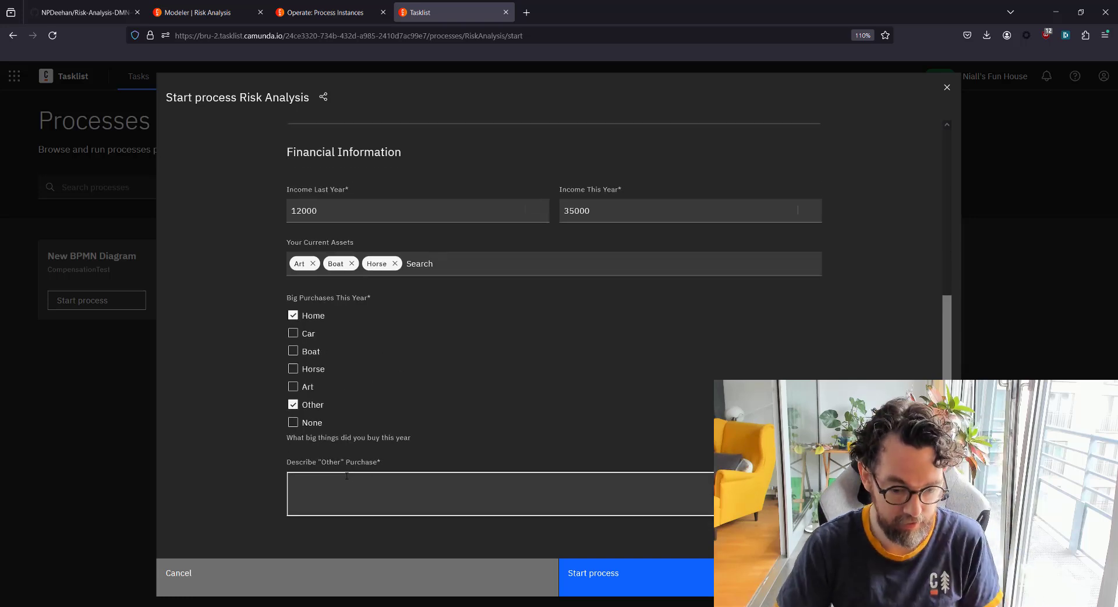
pyautogui.write('100 Nvidia')
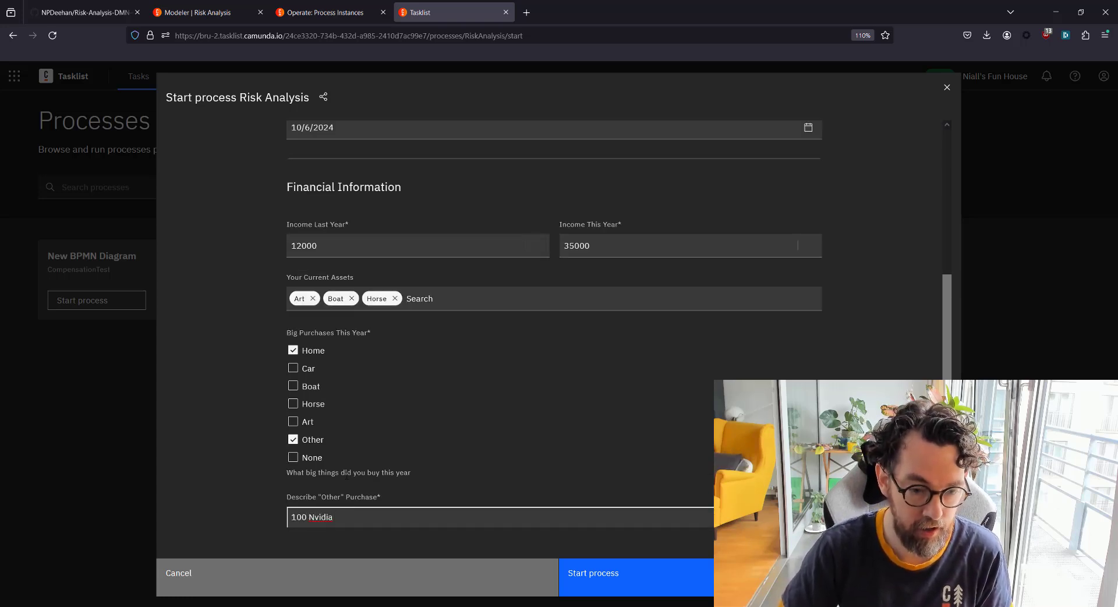
pyautogui.write(' GUPs')
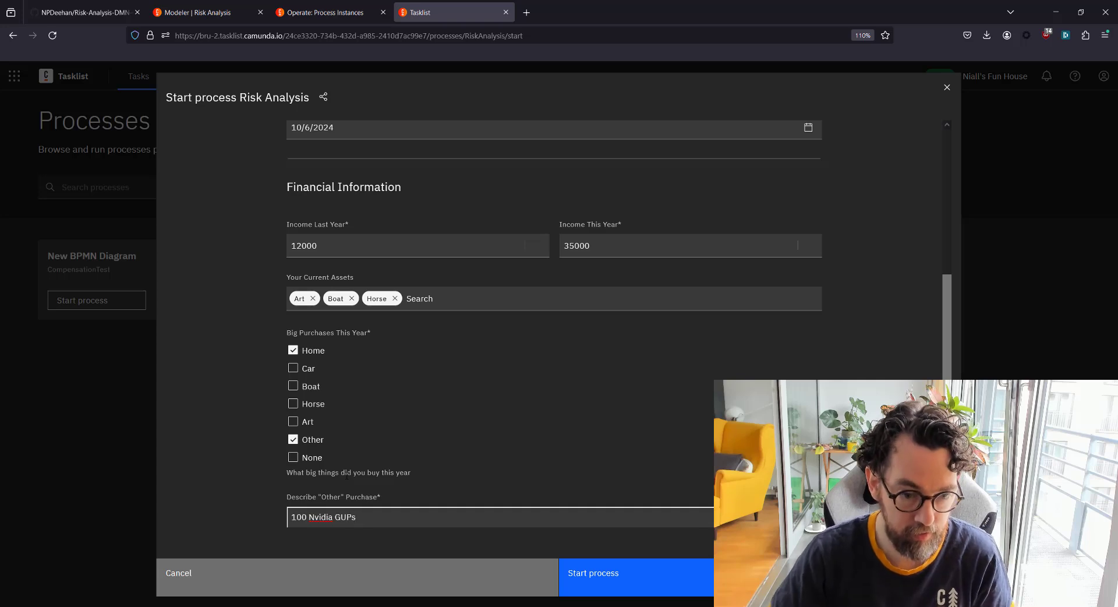
pyautogui.press('BackSpace')
pyautogui.press('BackSpace')
pyautogui.press('BackSpace')
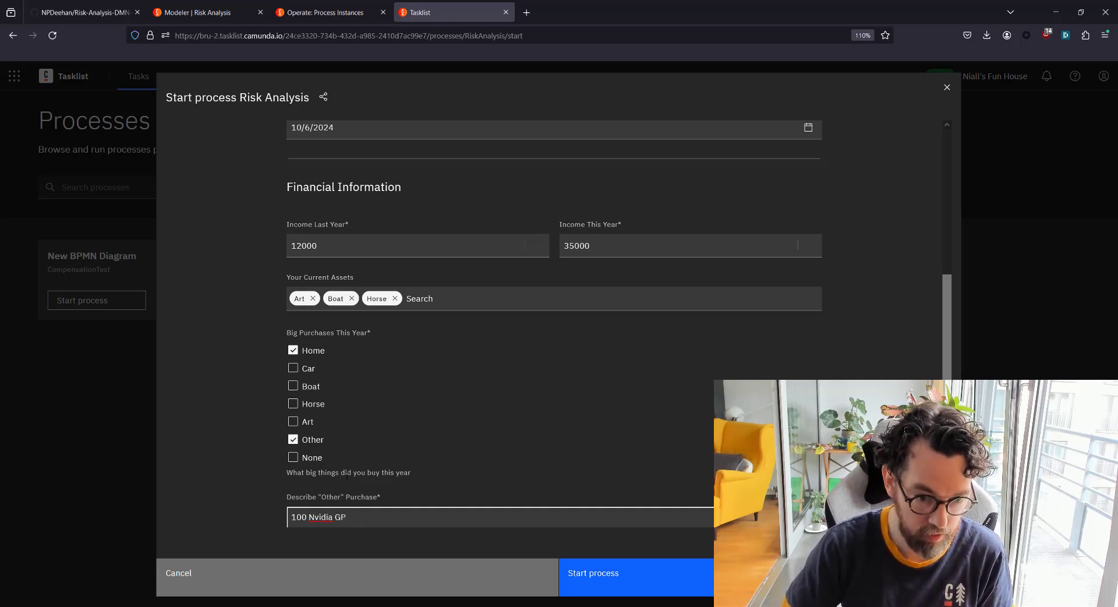
pyautogui.scroll(-1, 446, 418)
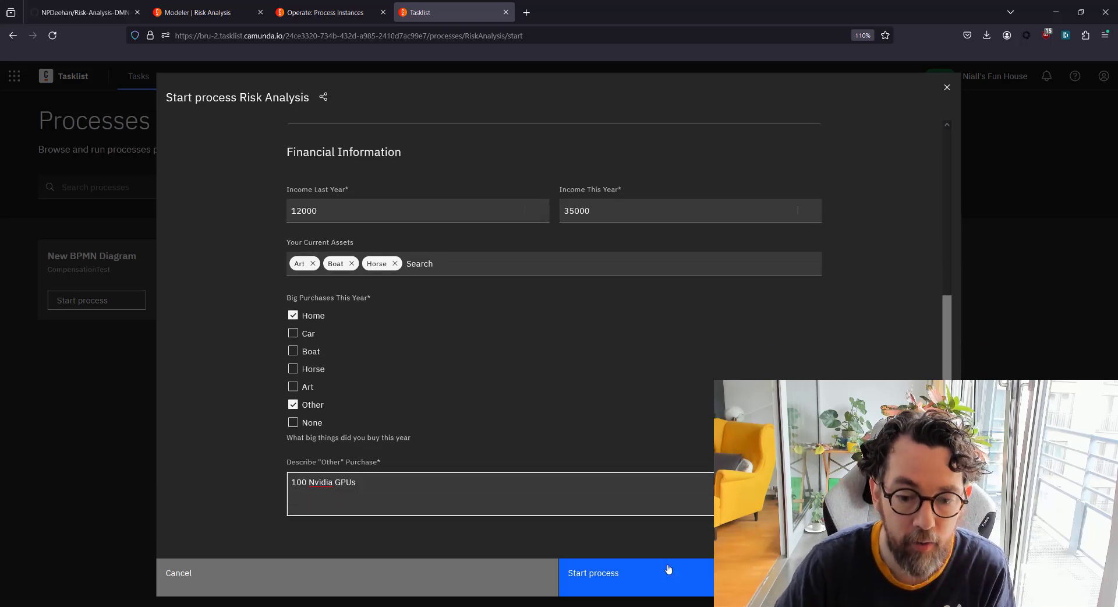
pyautogui.click(635, 575)
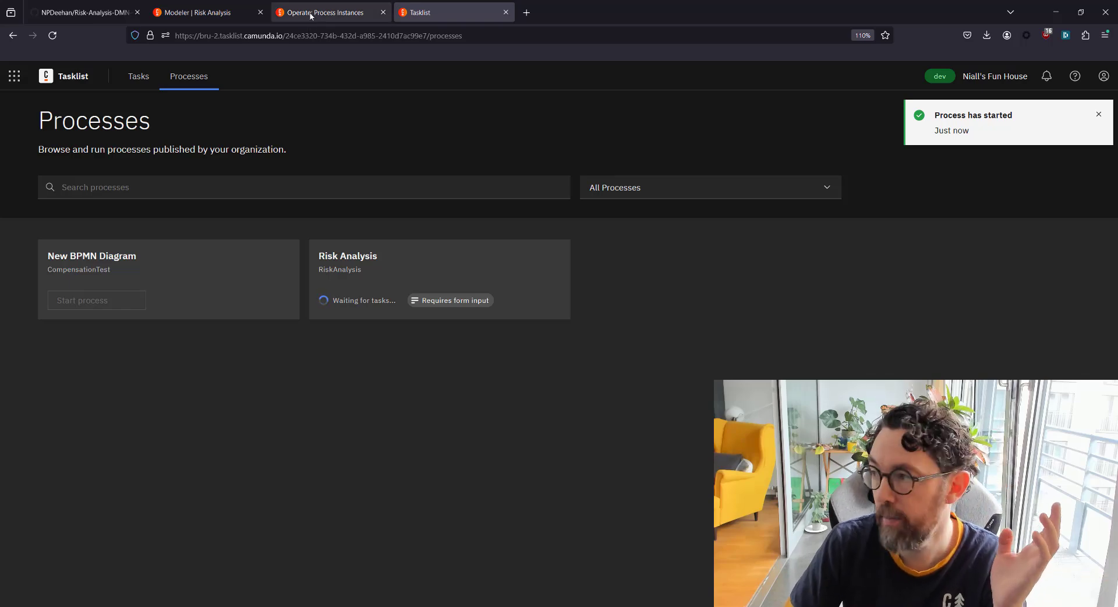
# Back in Operate, reload the instance list and open the newly started Risk Analysis instance
pyautogui.click(320, 12)
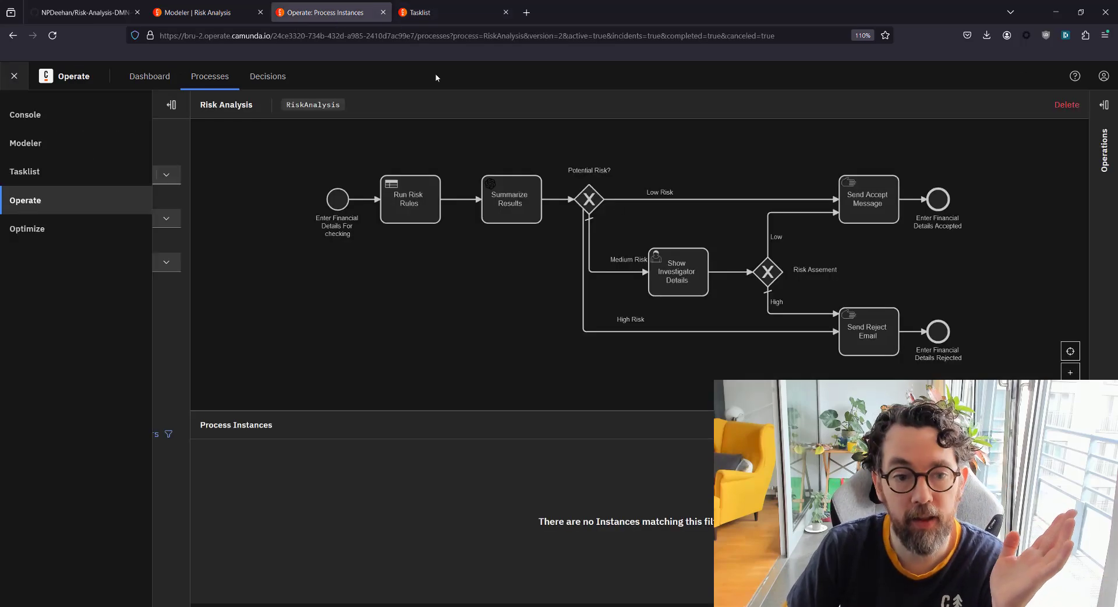
pyautogui.click(320, 257)
pyautogui.click(52, 37)
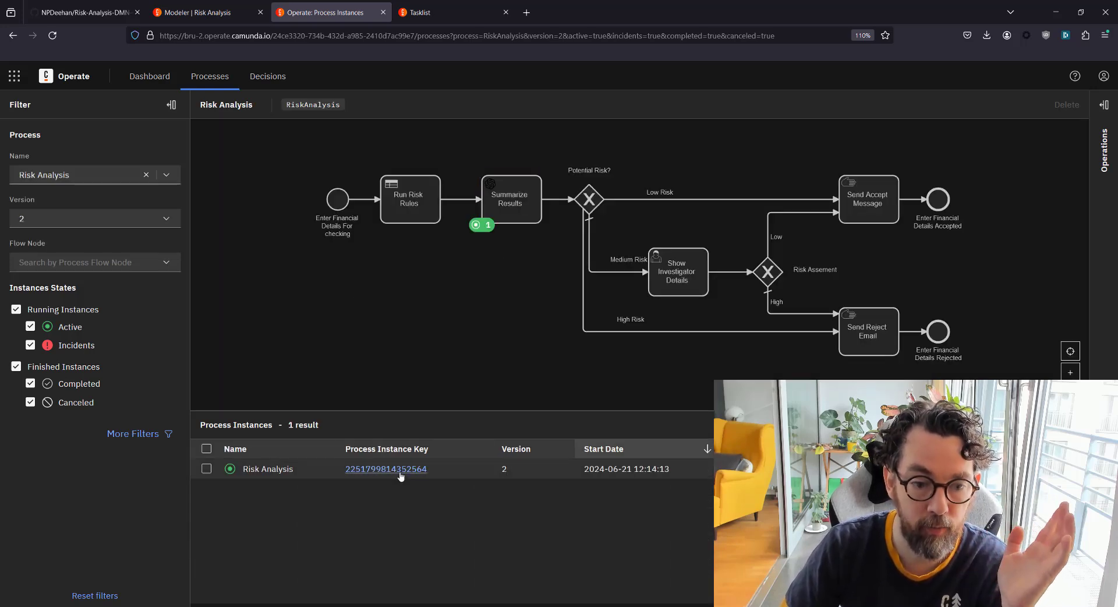
pyautogui.press('Return')
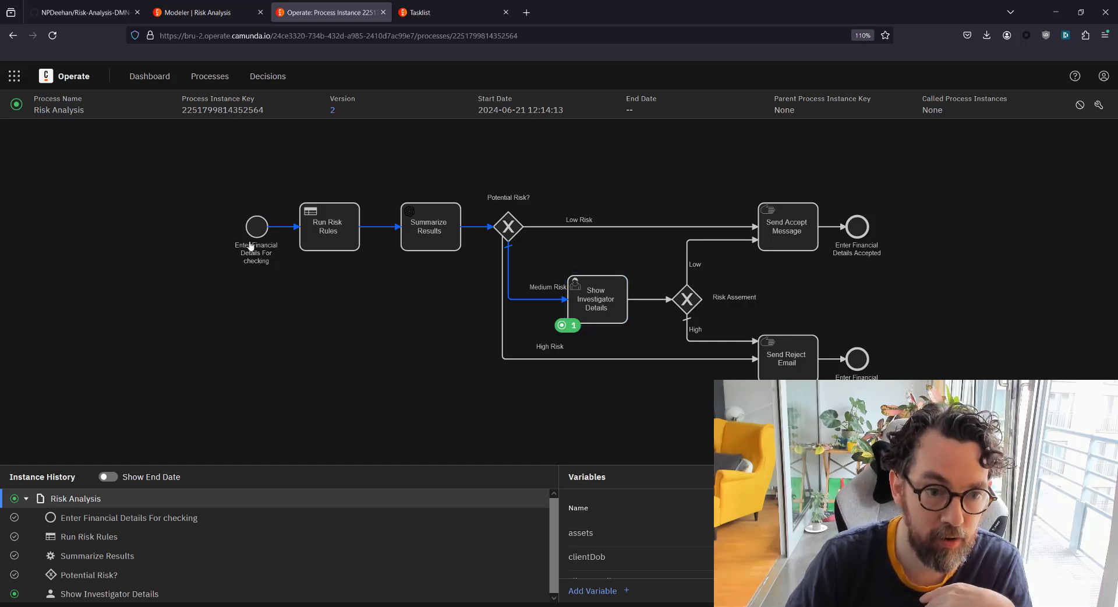
# Open the decision instance called by Run Risk Rules and check its Existing Assets and income inputs
pyautogui.click(341, 242)
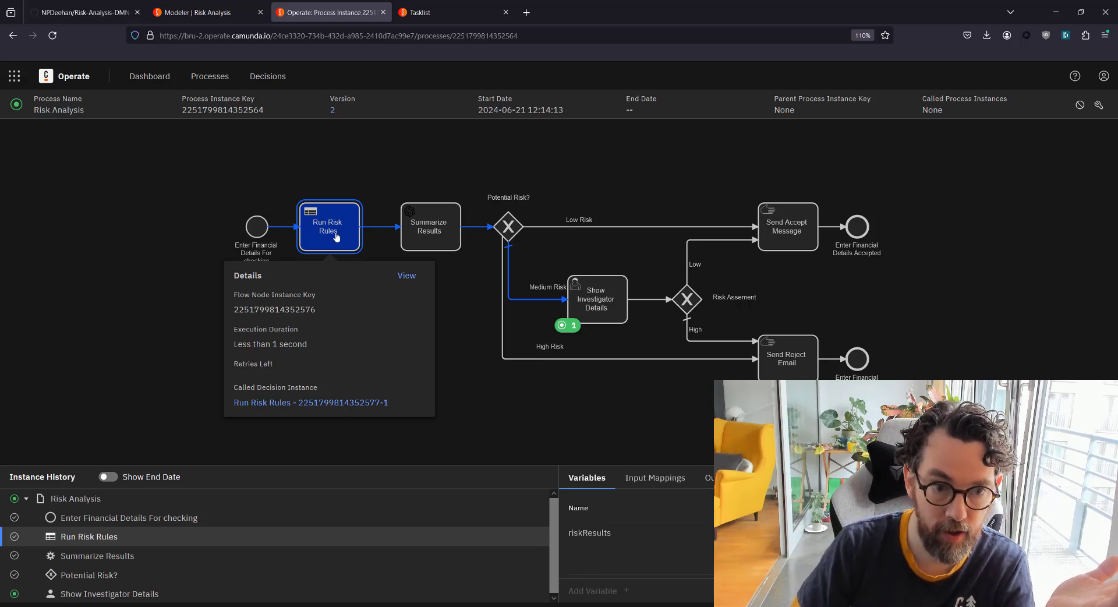
pyautogui.click(308, 405)
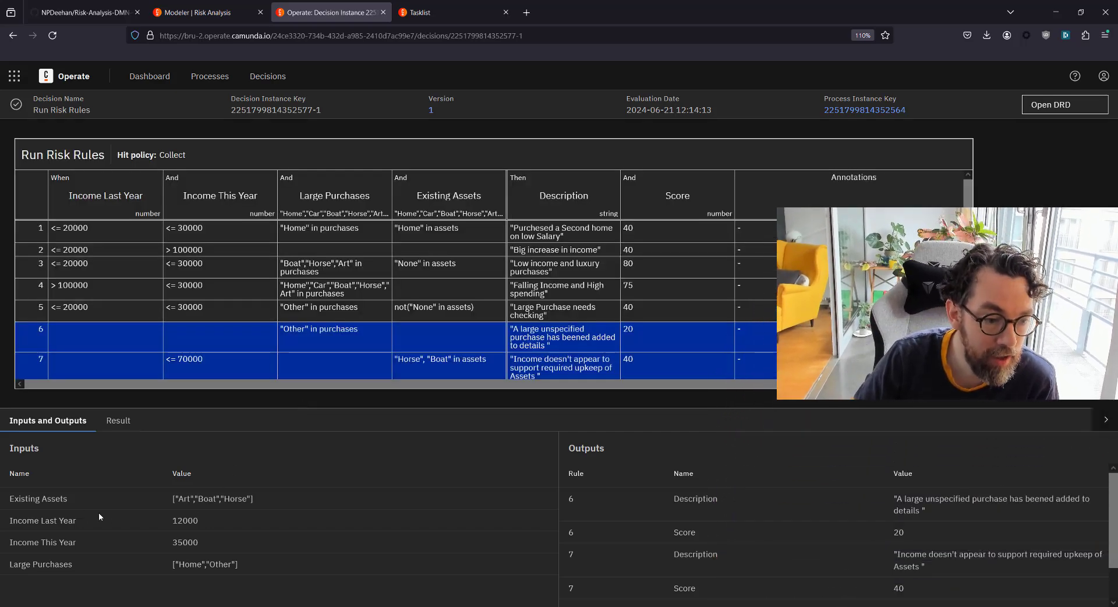
pyautogui.moveTo(169, 499); pyautogui.dragTo(294, 508)
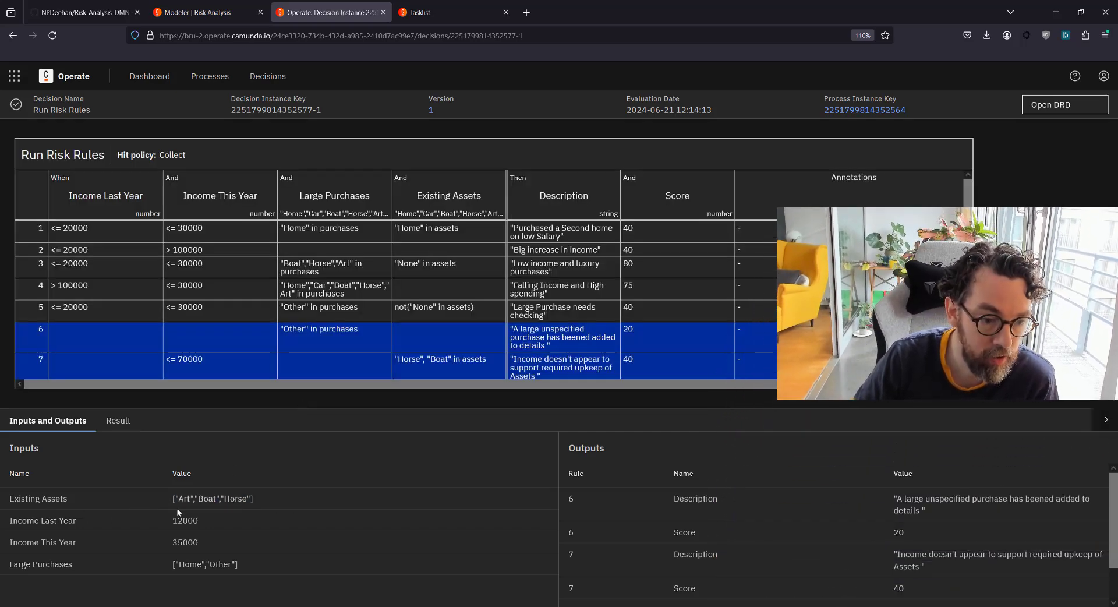
pyautogui.moveTo(172, 520); pyautogui.dragTo(255, 543)
pyautogui.click(518, 485)
pyautogui.scroll(-3, 616, 559)
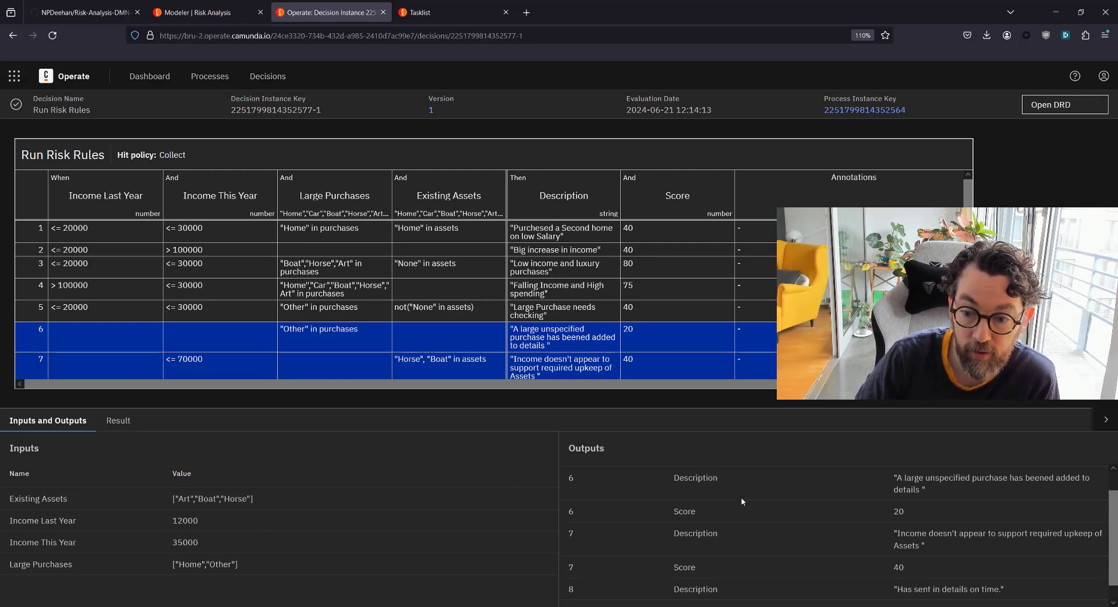
pyautogui.scroll(3, 616, 572)
pyautogui.scroll(-1, 407, 297)
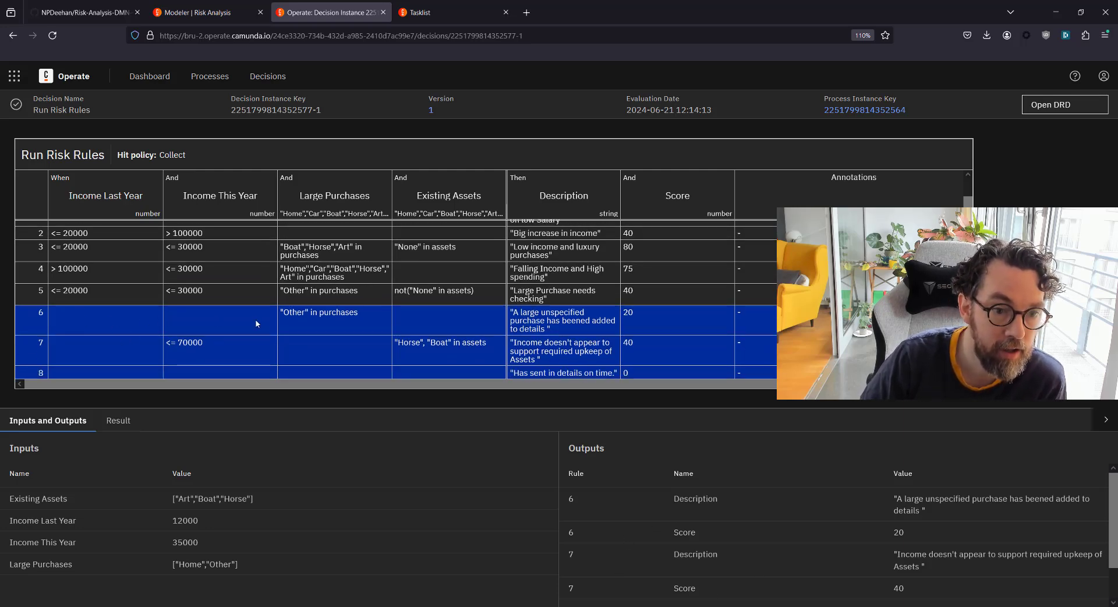
# Review matched rules 6, 7 and 8: Other purchase, 70000 income with Horse/Boat, on-time submission
pyautogui.moveTo(281, 313); pyautogui.dragTo(358, 316)
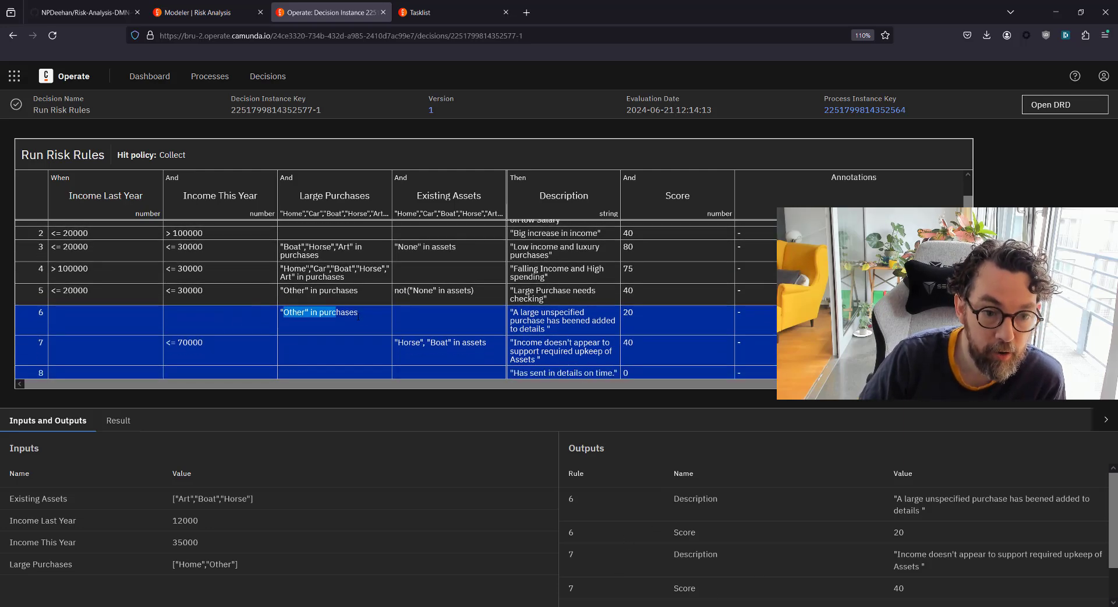
pyautogui.click(389, 319)
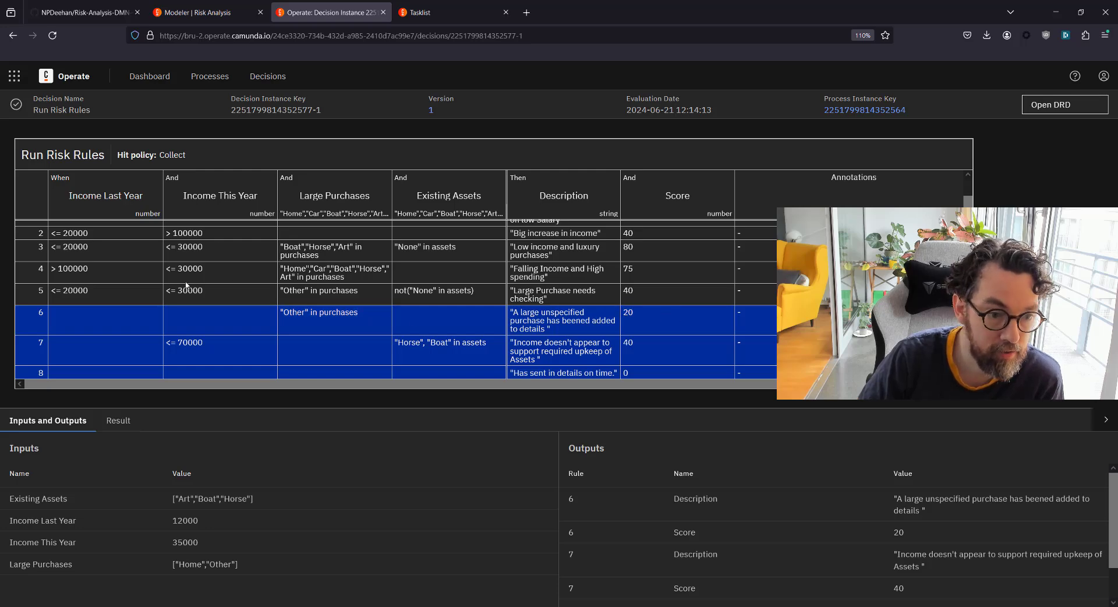
pyautogui.click(169, 348)
pyautogui.moveTo(177, 343); pyautogui.dragTo(220, 347)
pyautogui.click(222, 347)
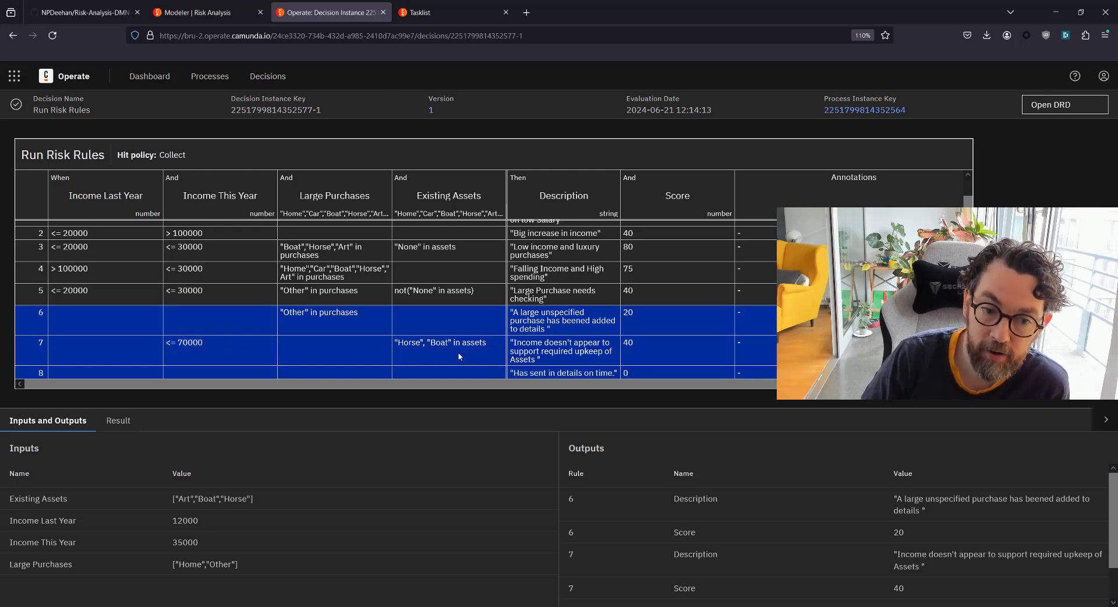
pyautogui.doubleClick(409, 342)
pyautogui.click(440, 342)
pyautogui.doubleClick(439, 342)
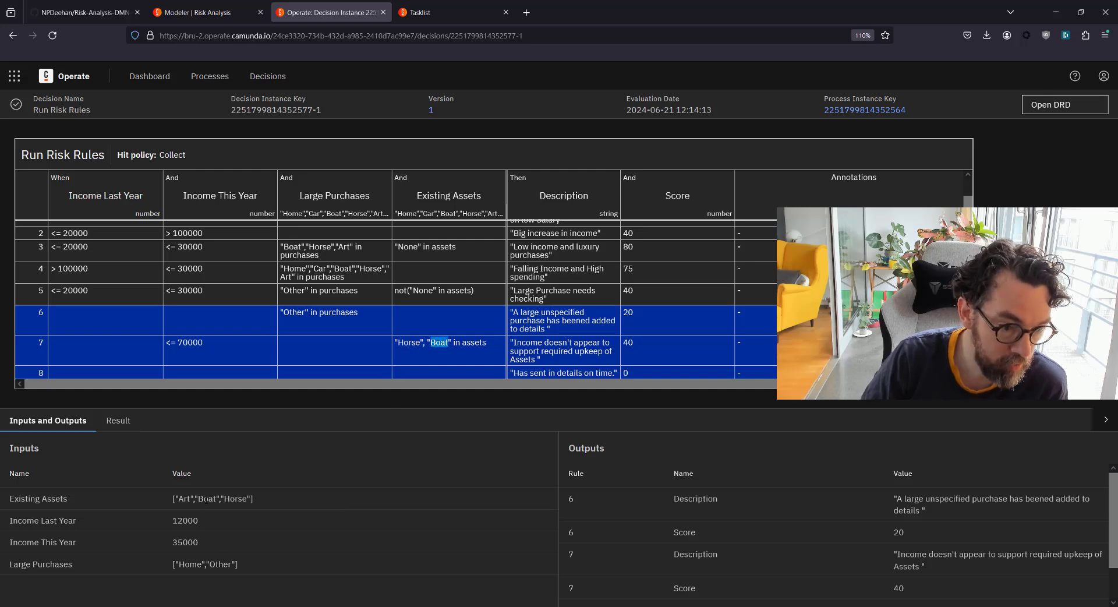
pyautogui.doubleClick(207, 499)
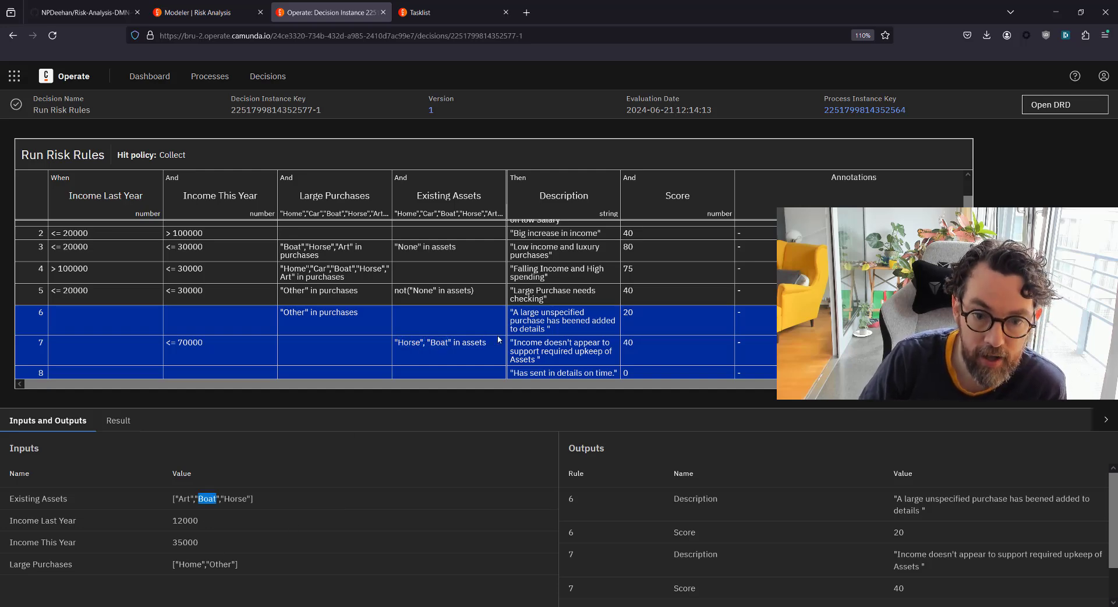
pyautogui.tripleClick(533, 350)
pyautogui.click(575, 351)
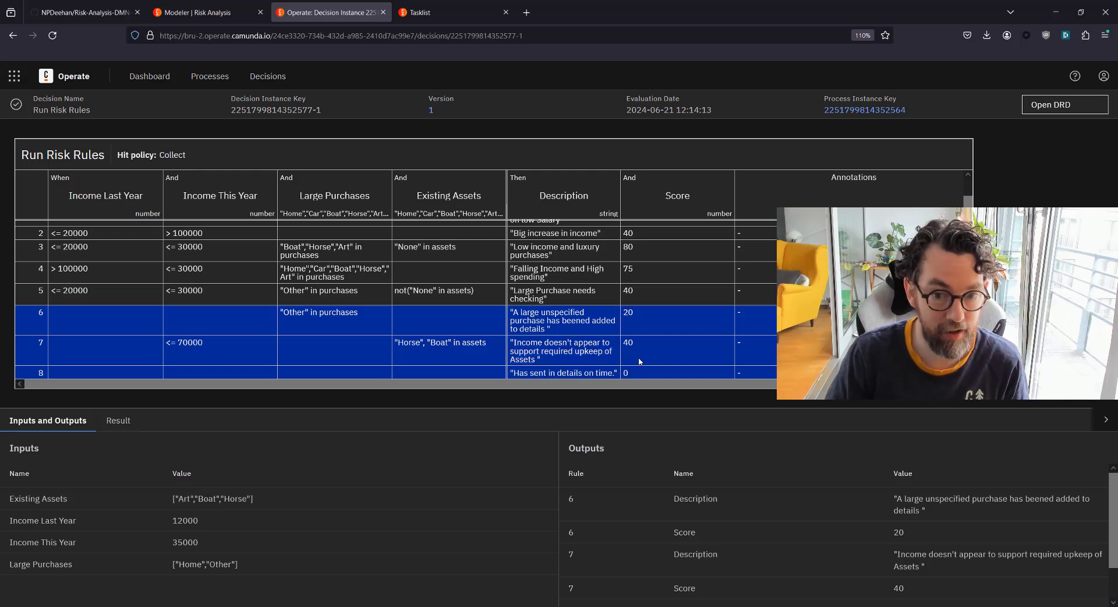
pyautogui.scroll(-1, 871, 551)
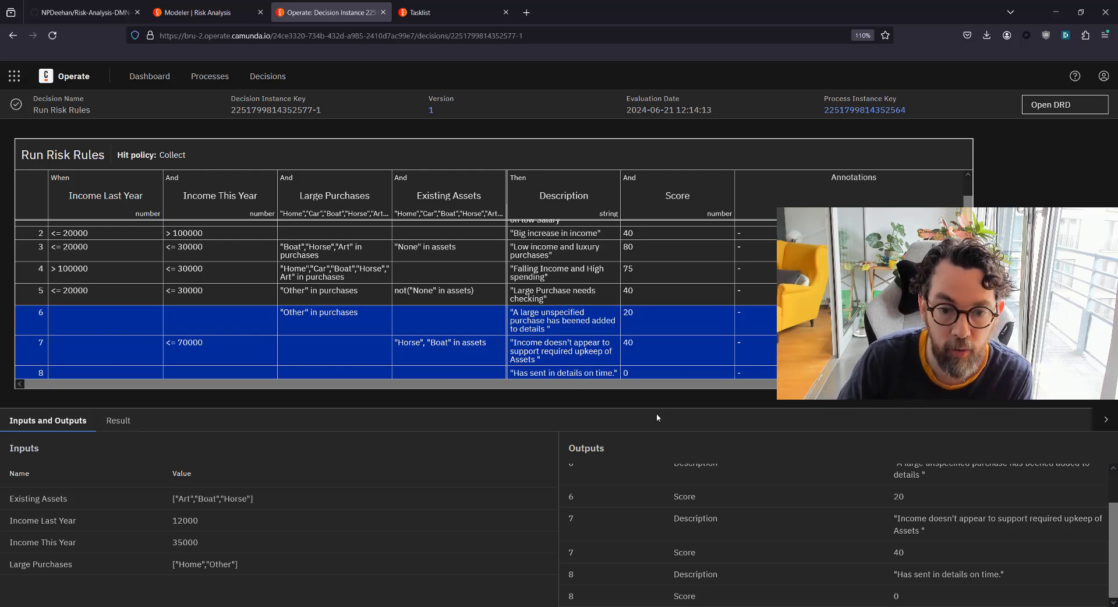
pyautogui.moveTo(524, 373); pyautogui.dragTo(619, 382)
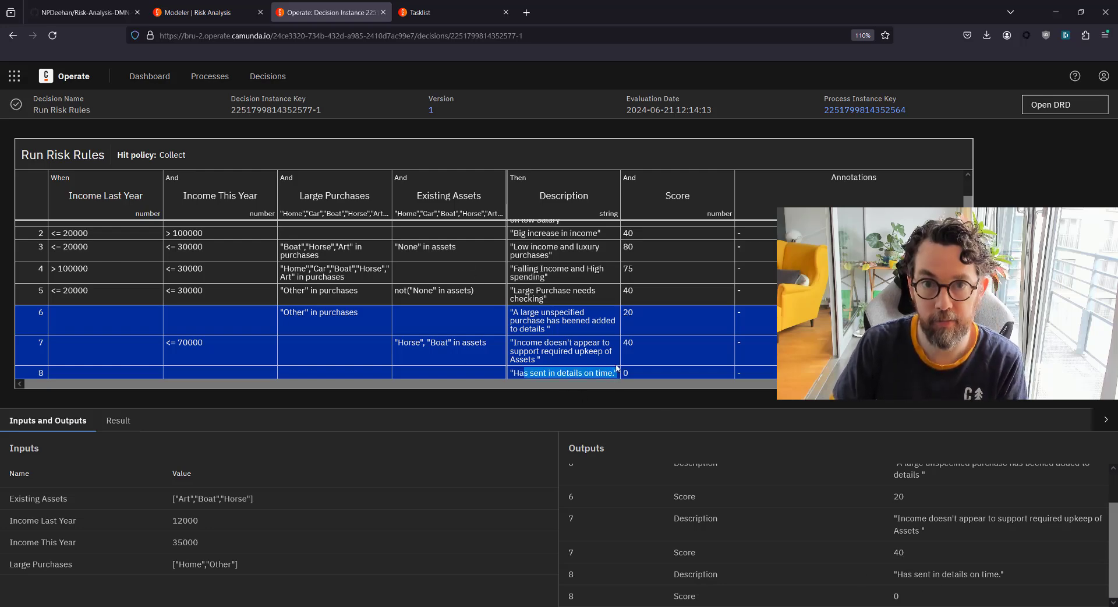
pyautogui.click(867, 442)
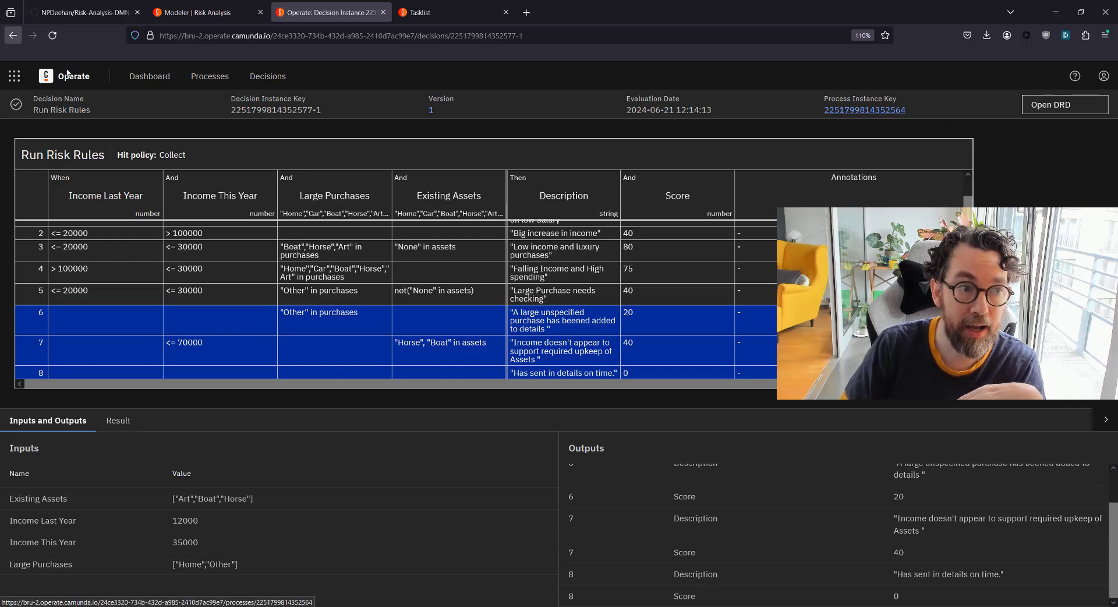
# Return to the instance page and inspect the Summarize Results task's variables
pyautogui.hotkey('alt', 'Left')
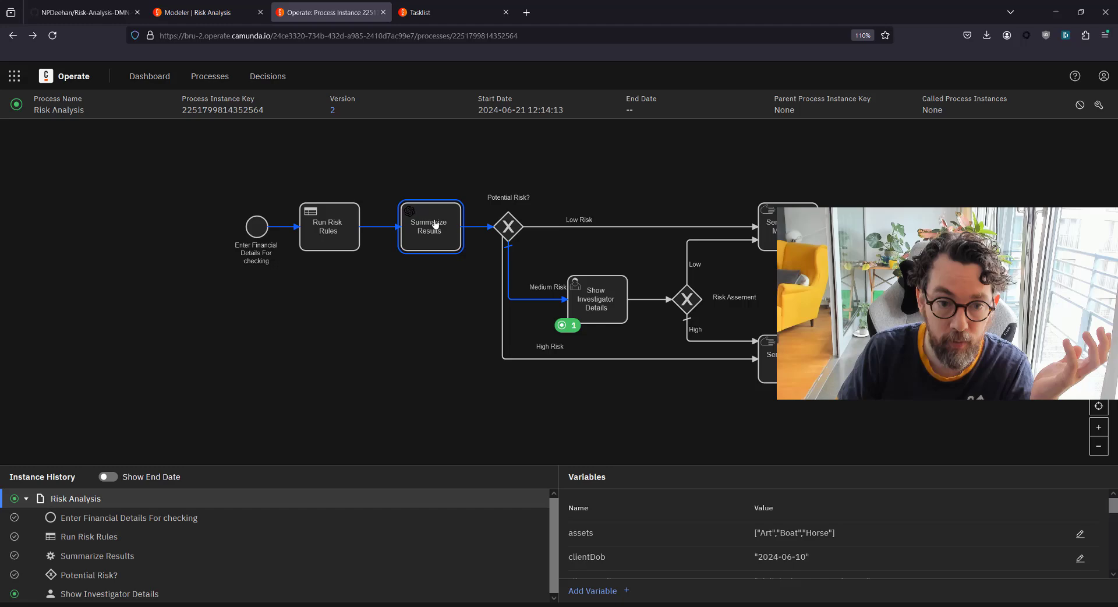
pyautogui.click(434, 224)
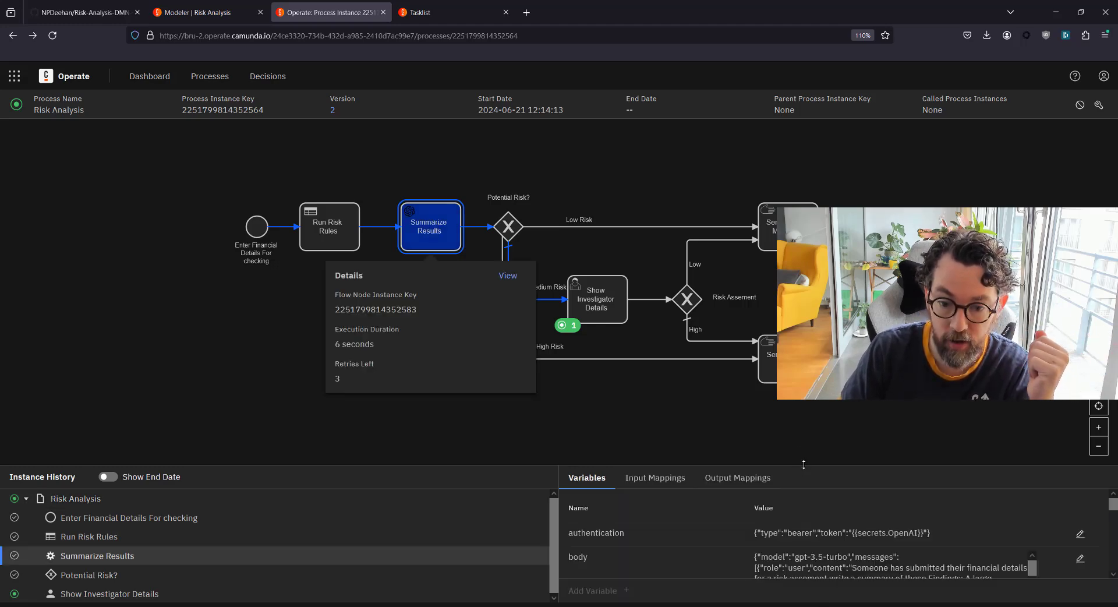
pyautogui.moveTo(803, 463); pyautogui.dragTo(809, 349)
pyautogui.scroll(-5, 823, 448)
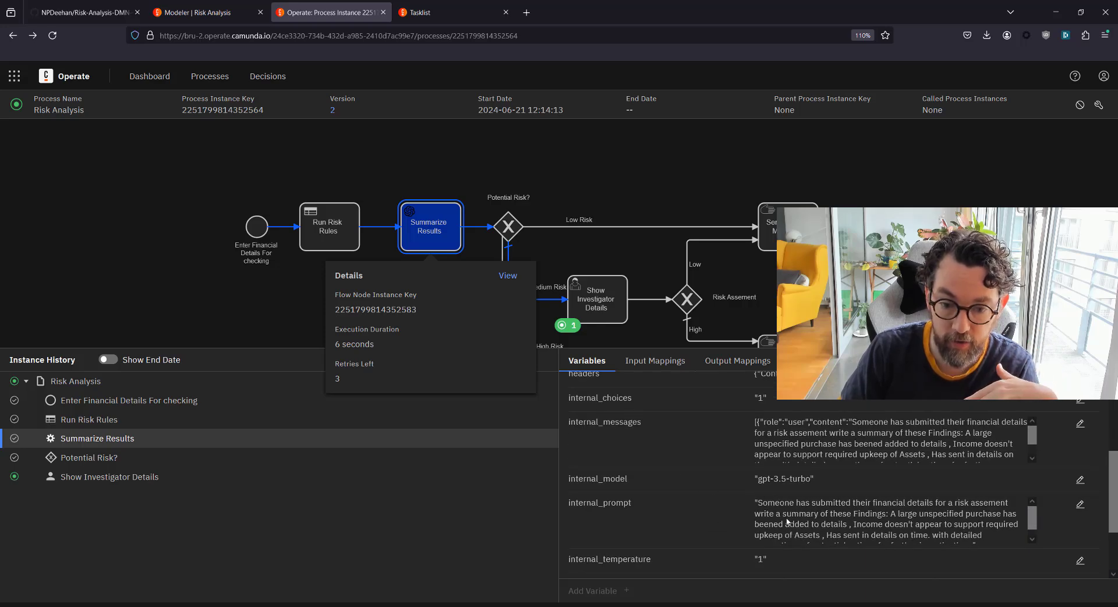
pyautogui.scroll(-3, 791, 514)
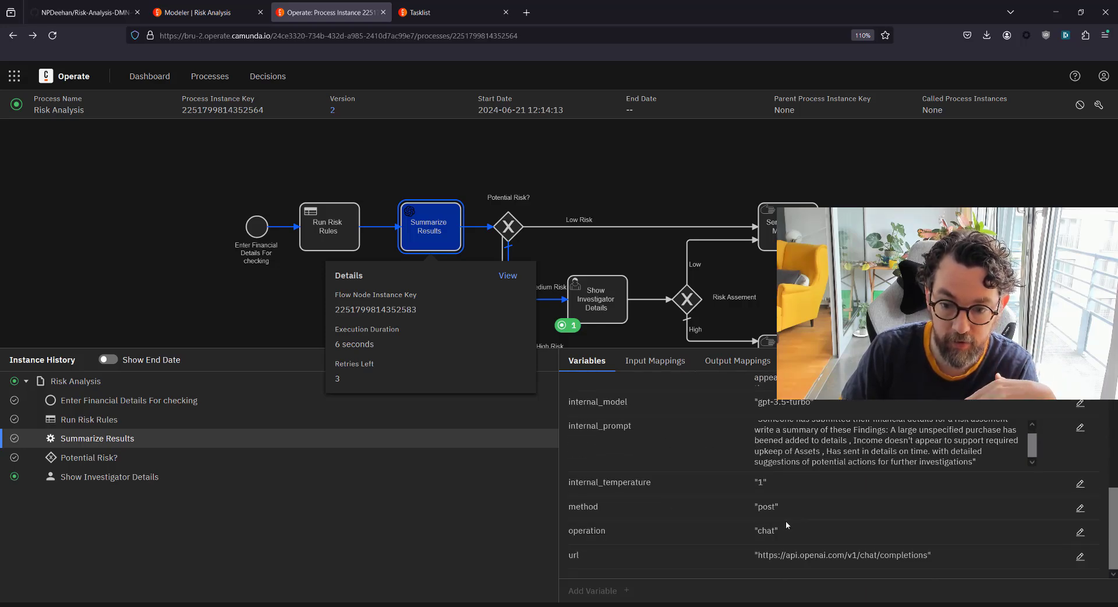
pyautogui.scroll(5, 792, 514)
# Show the whole instance's variables and find riskRating with value 60
pyautogui.click(76, 381)
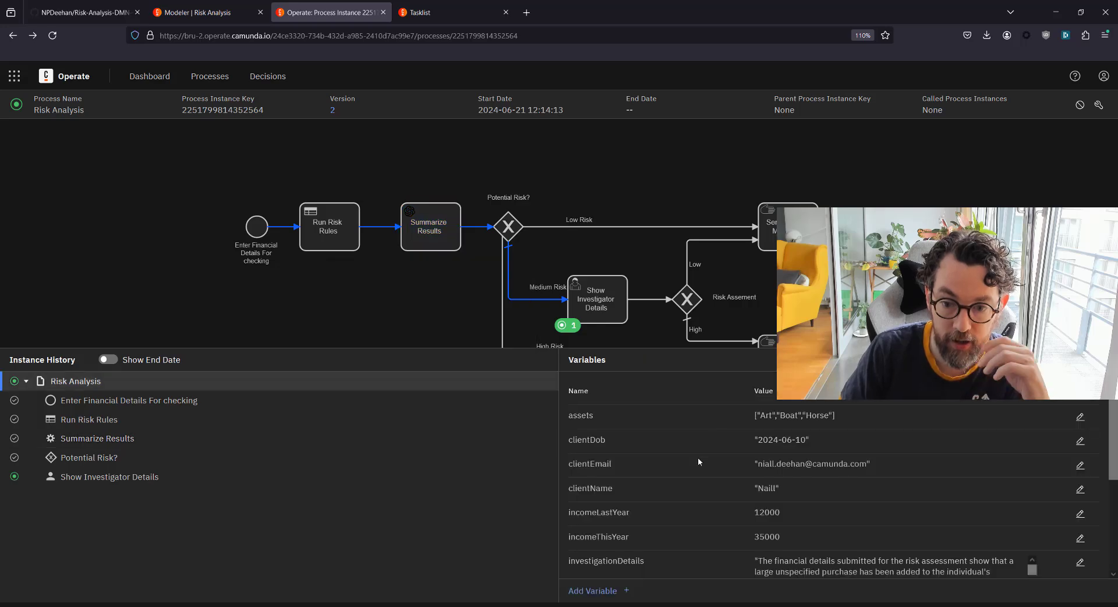
pyautogui.scroll(-1, 728, 460)
pyautogui.scroll(1, 759, 466)
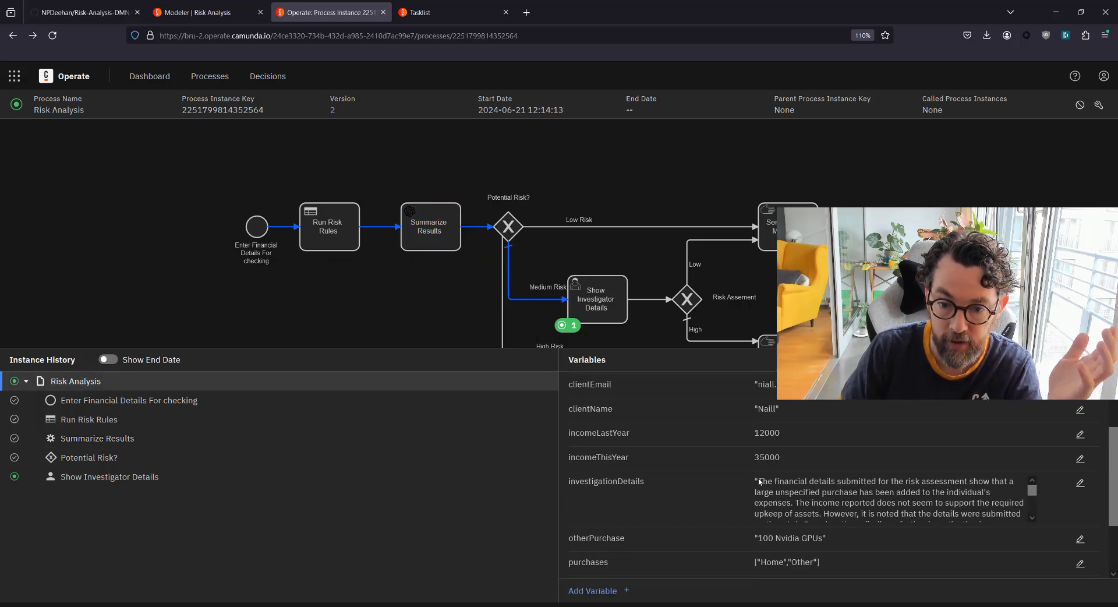
pyautogui.scroll(-1, 874, 500)
pyautogui.scroll(-1, 708, 557)
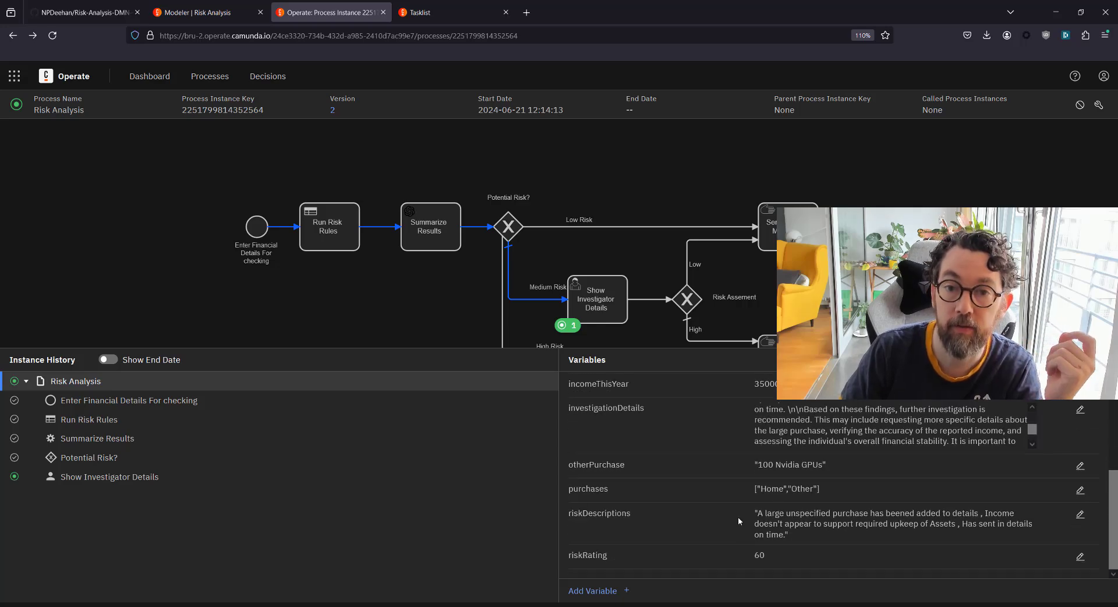
pyautogui.scroll(2, 738, 516)
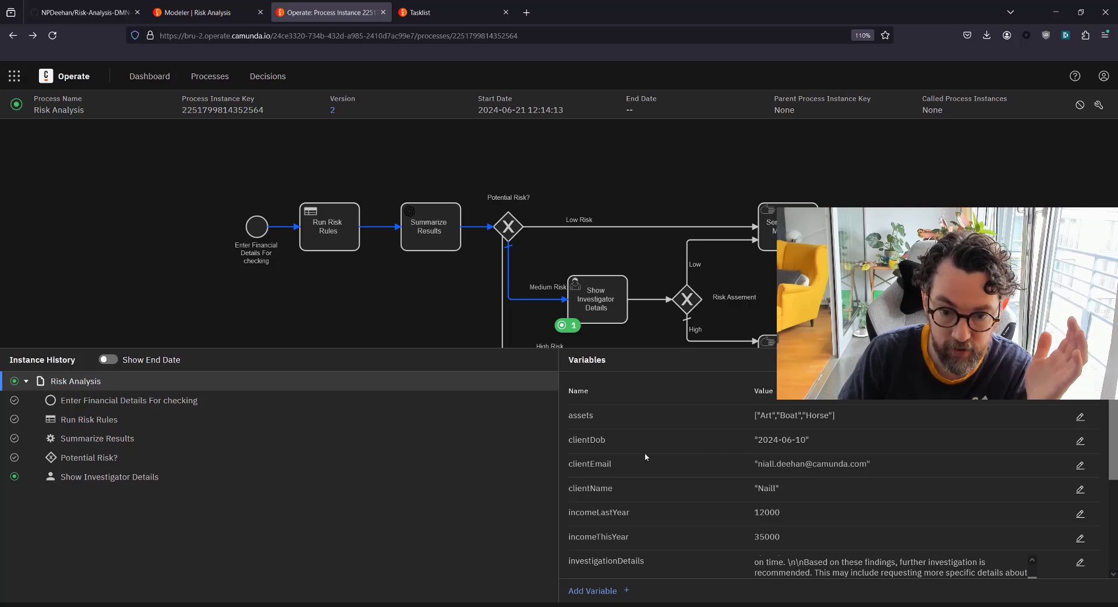
pyautogui.scroll(-3, 636, 436)
pyautogui.doubleClick(758, 555)
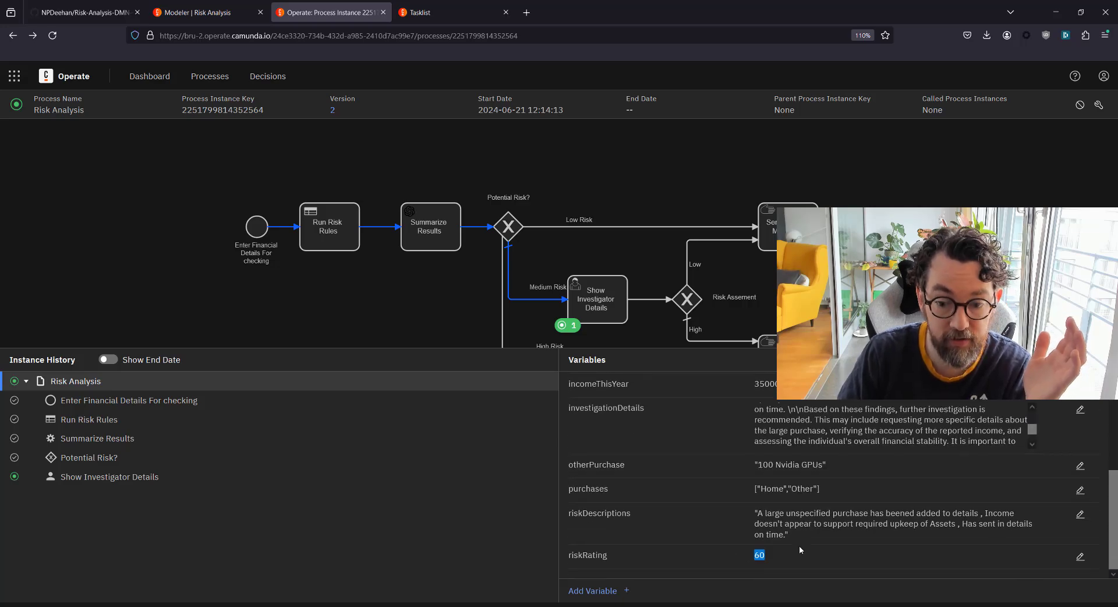
pyautogui.click(759, 555)
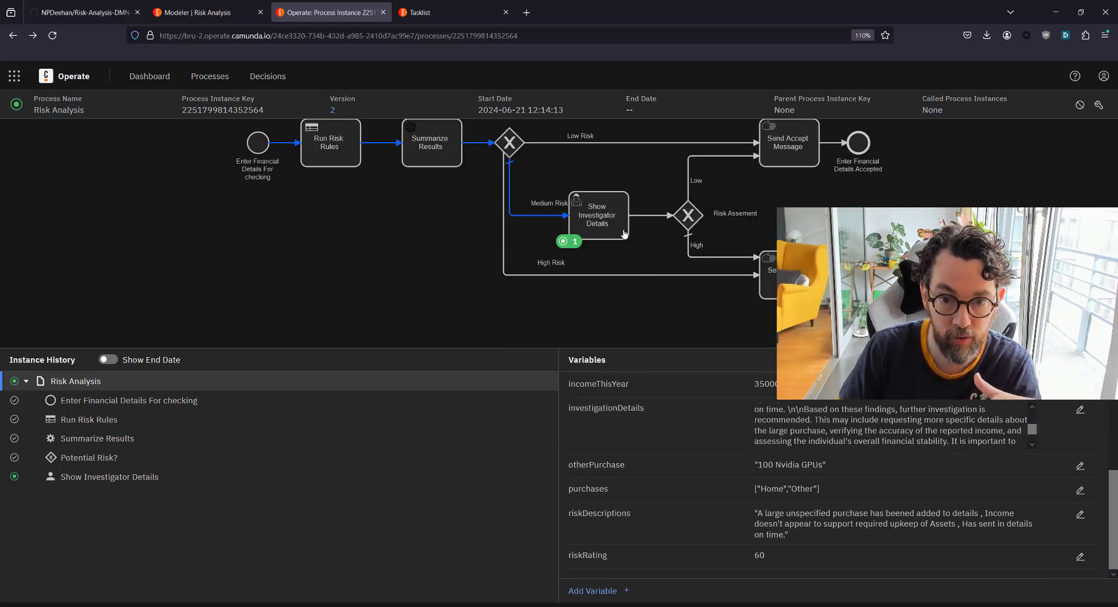
# In Tasklist, open the Show Investigator Details task and assign it to yourself
pyautogui.click(423, 4)
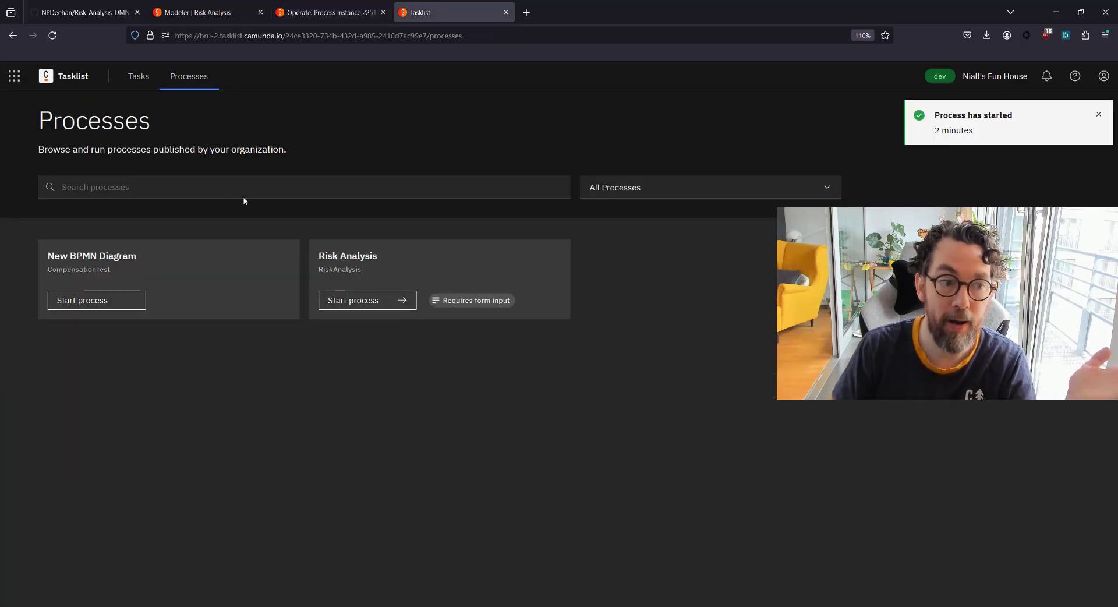
pyautogui.click(141, 86)
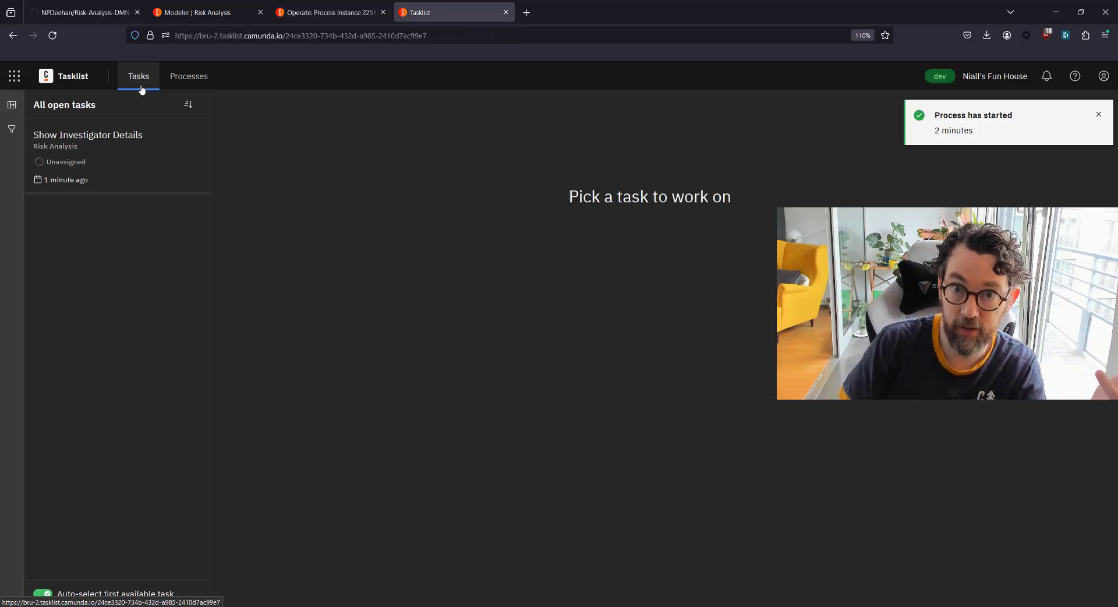
pyautogui.click(95, 155)
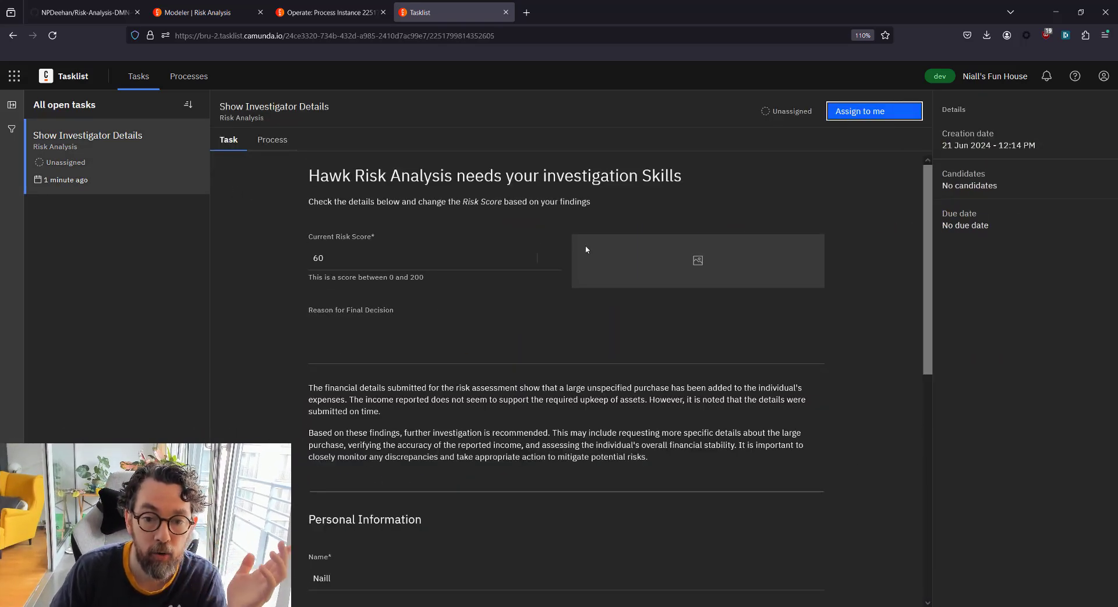
pyautogui.click(858, 108)
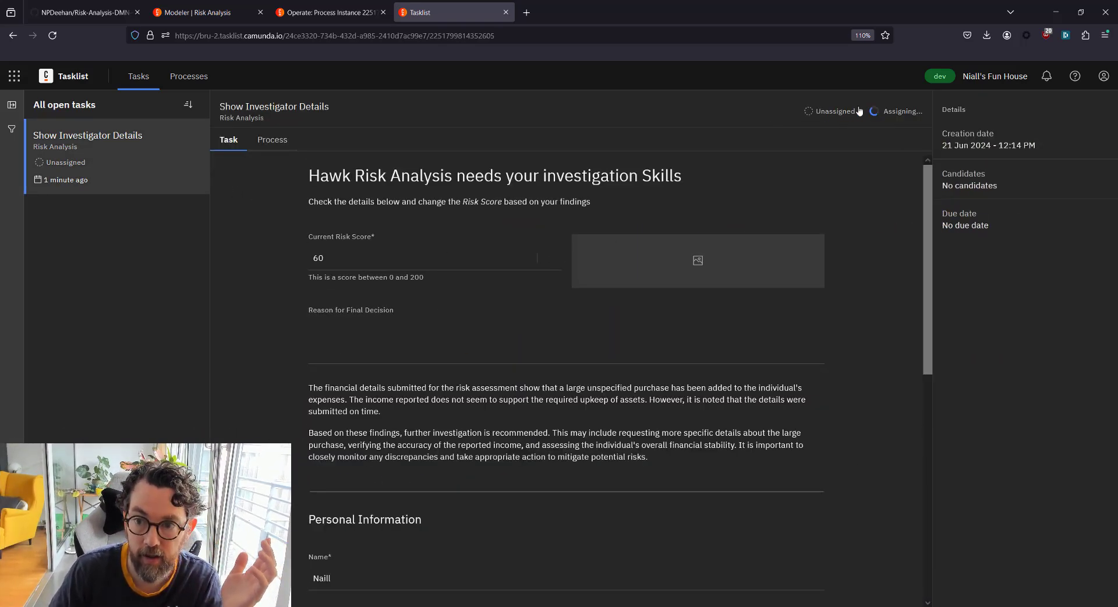
pyautogui.click(557, 255)
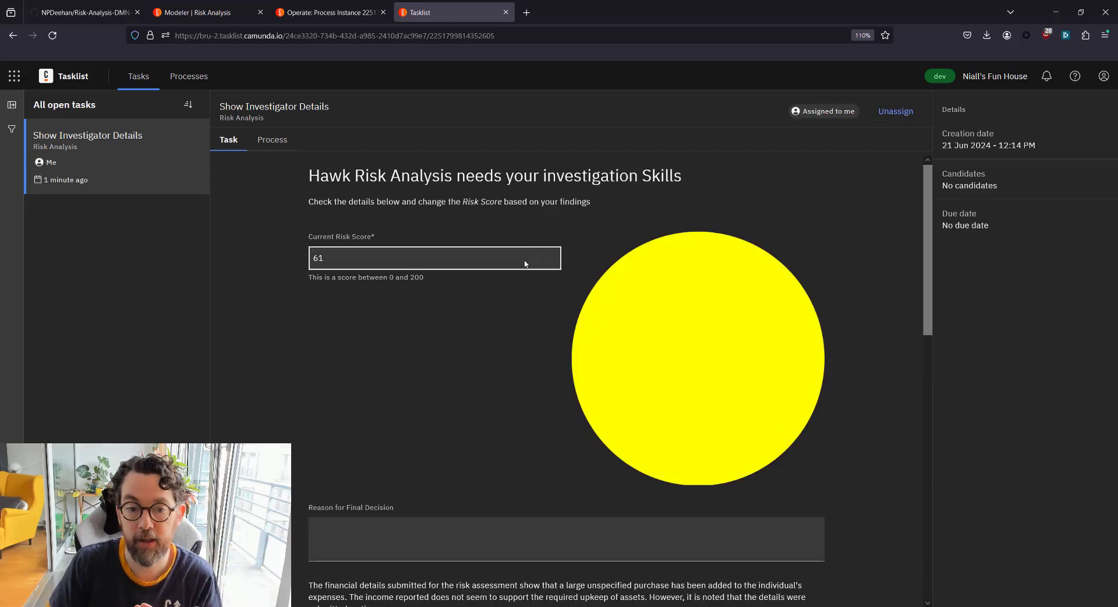
# Read the first AI summary paragraph, including the sentence about details submitted on time
pyautogui.scroll(-5, 497, 283)
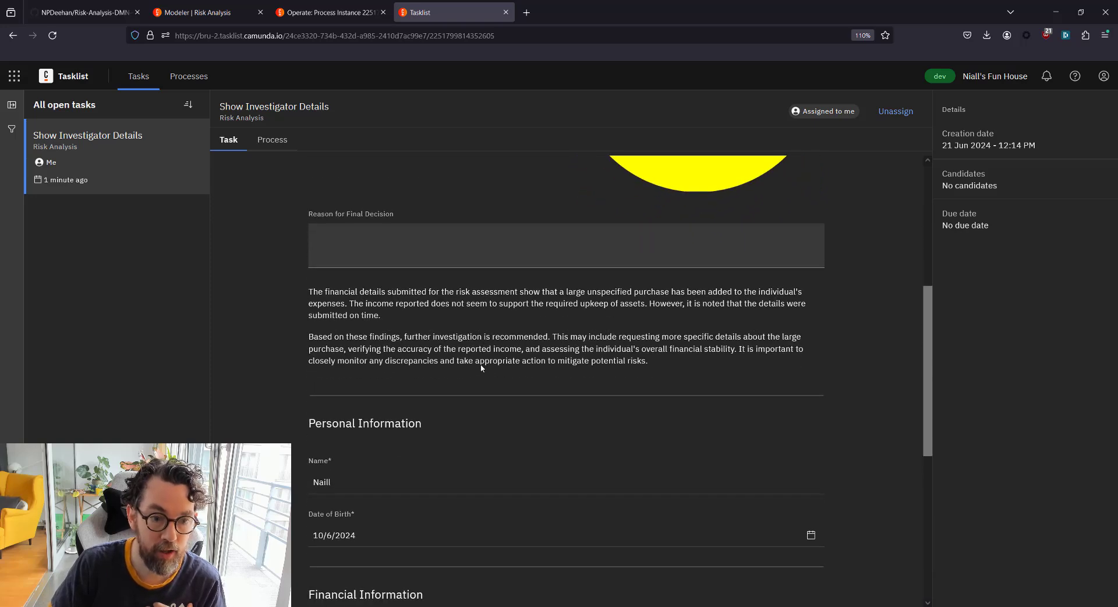
pyautogui.moveTo(307, 295); pyautogui.dragTo(367, 303)
pyautogui.click(388, 309)
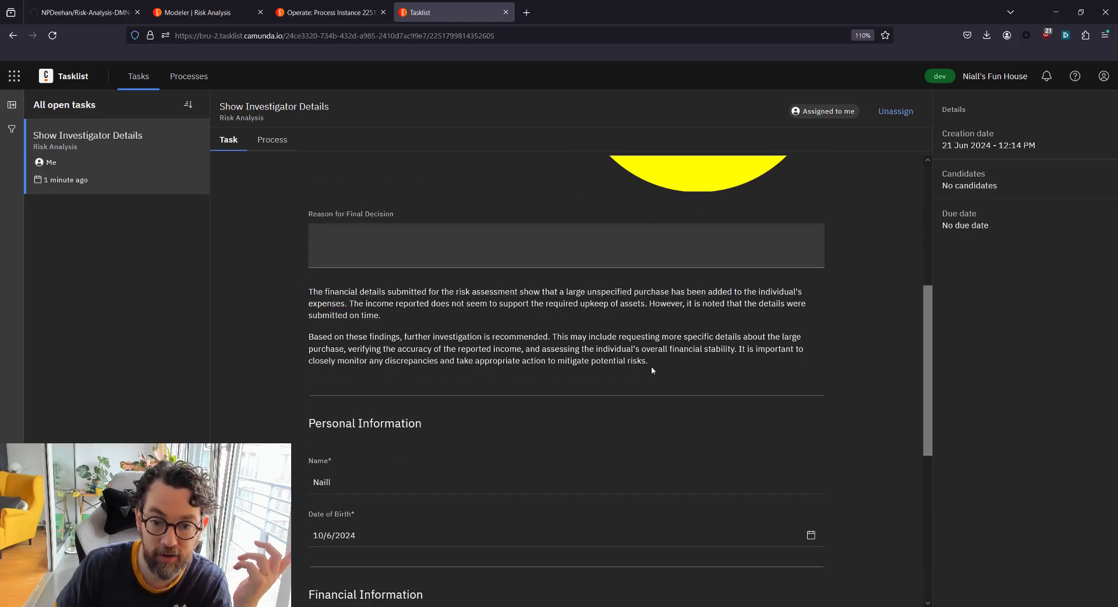
pyautogui.moveTo(651, 369); pyautogui.dragTo(309, 288)
pyautogui.click(348, 301)
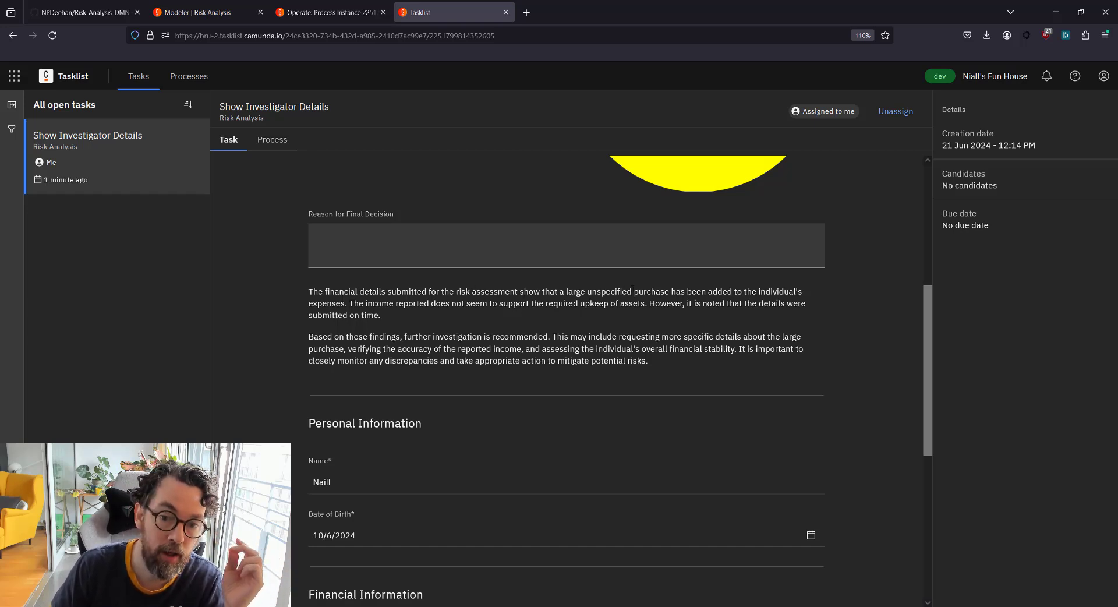
pyautogui.moveTo(638, 291); pyautogui.dragTo(420, 337)
pyautogui.click(352, 303)
pyautogui.click(507, 315)
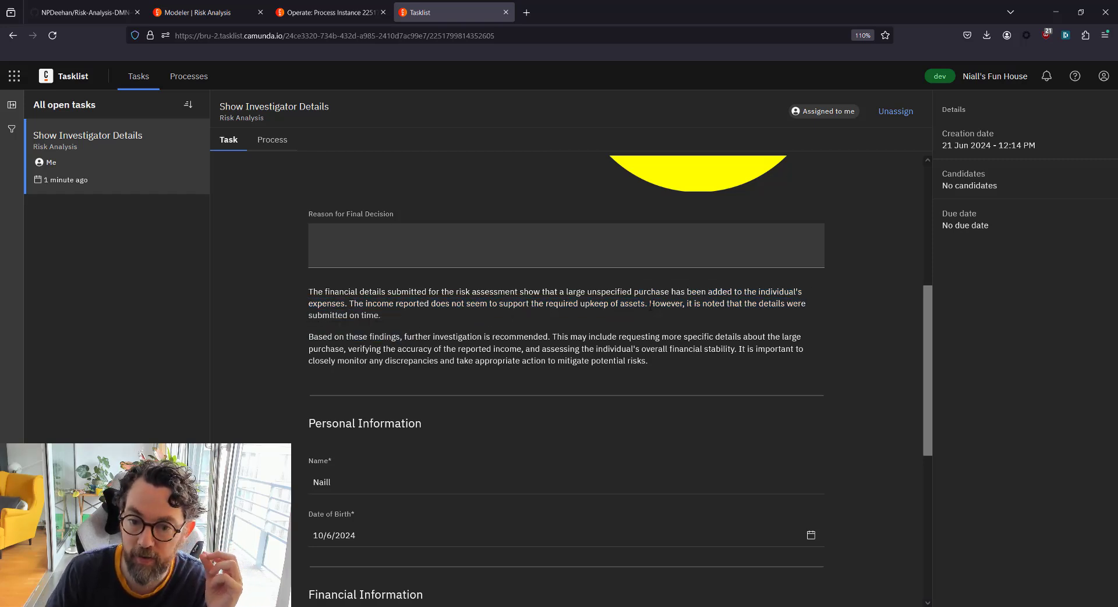
pyautogui.moveTo(651, 303); pyautogui.dragTo(679, 321)
pyautogui.click(679, 321)
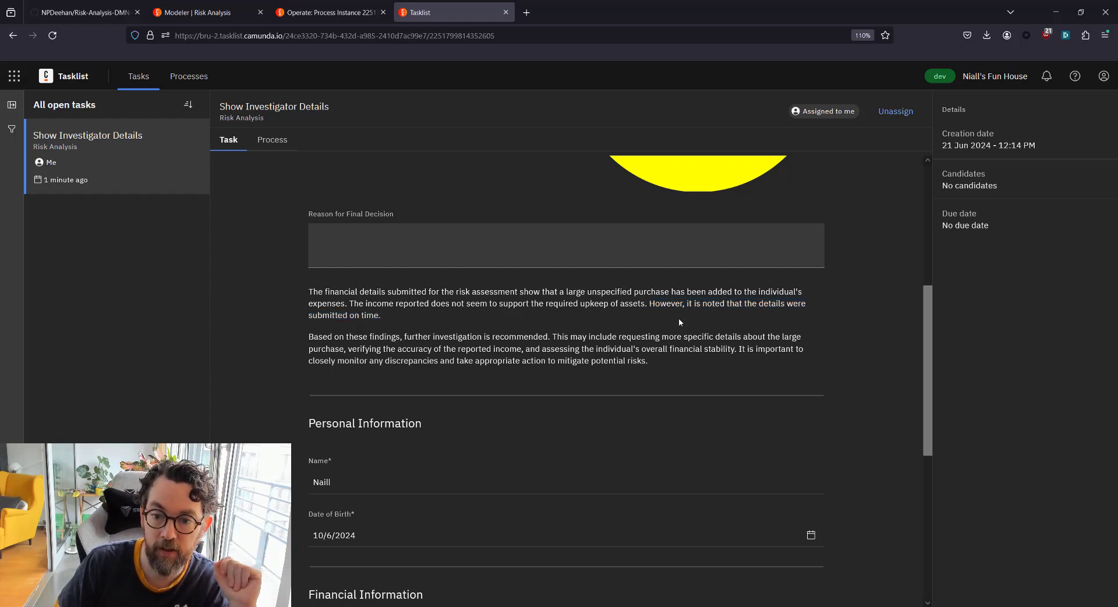
pyautogui.moveTo(318, 315); pyautogui.dragTo(311, 287)
pyautogui.click(394, 319)
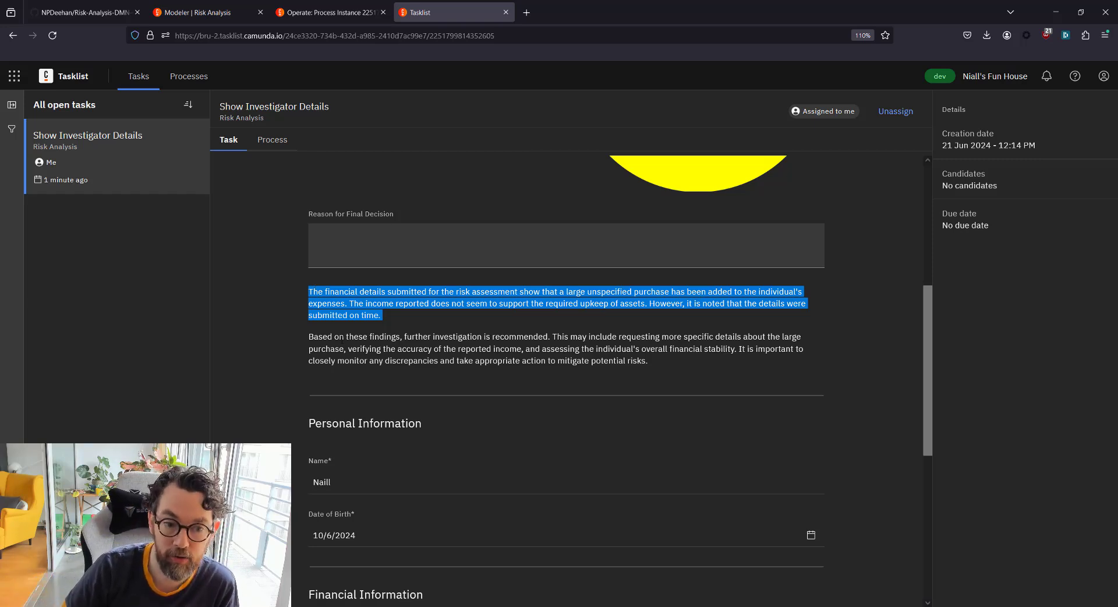
# Read the second summary paragraph with its recommended follow-up investigation steps
pyautogui.click(336, 334)
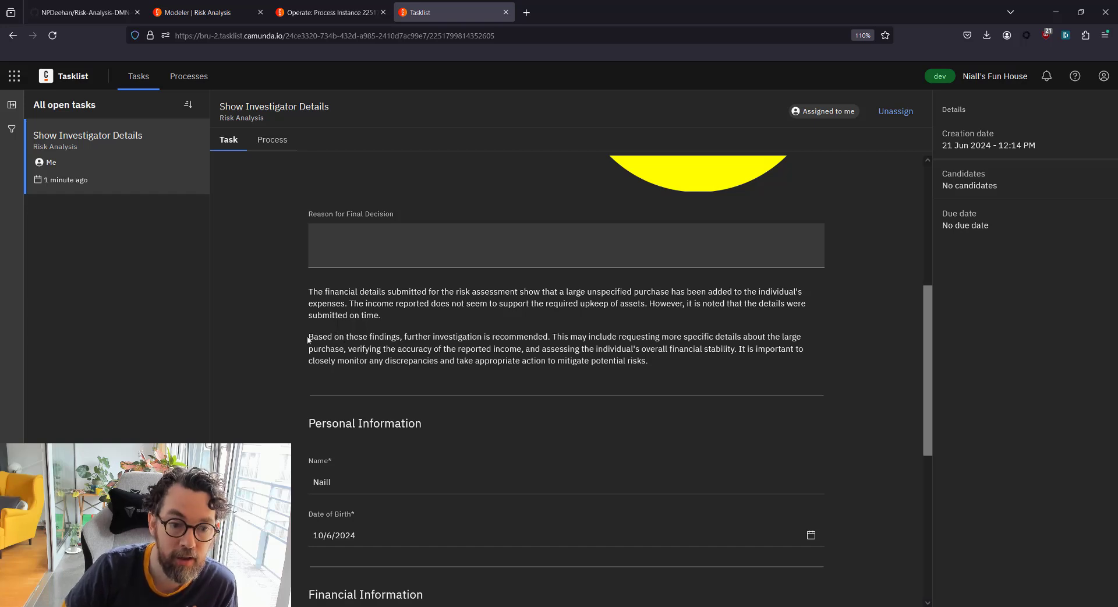
pyautogui.moveTo(308, 337); pyautogui.dragTo(433, 348)
pyautogui.click(433, 349)
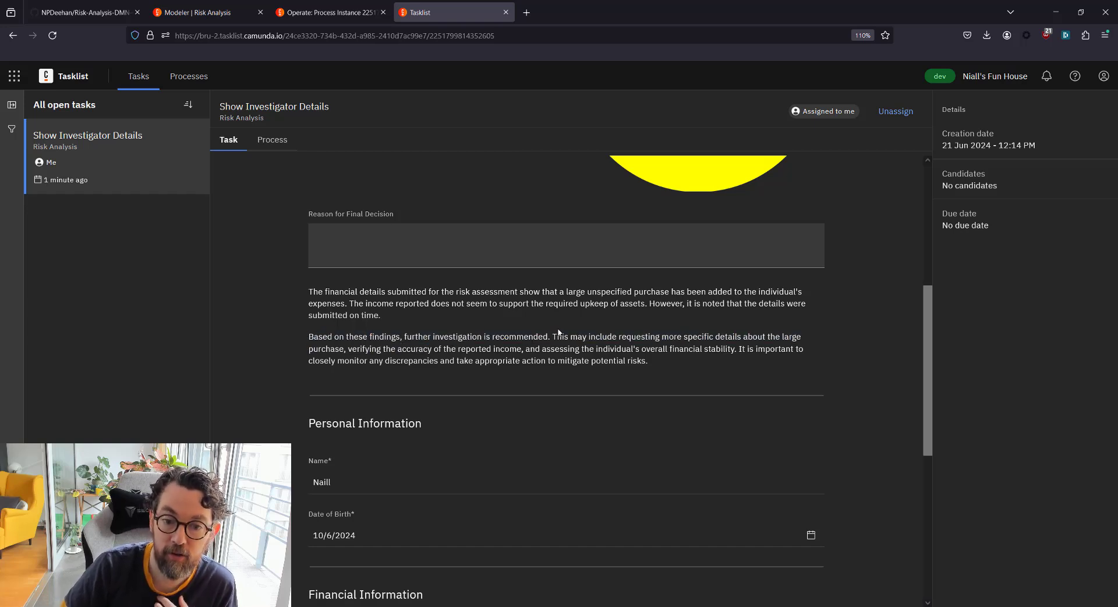
pyautogui.moveTo(552, 336); pyautogui.dragTo(675, 360)
pyautogui.click(676, 360)
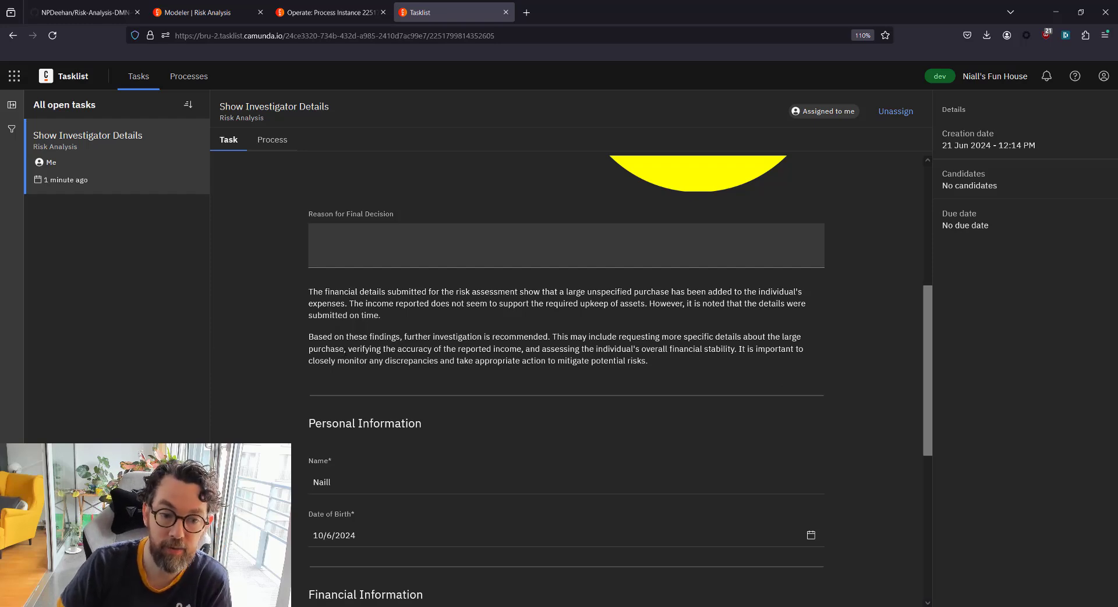
# Scroll through the task form to check the '100 Nvidia GPUs' purchase description
pyautogui.scroll(5, 669, 384)
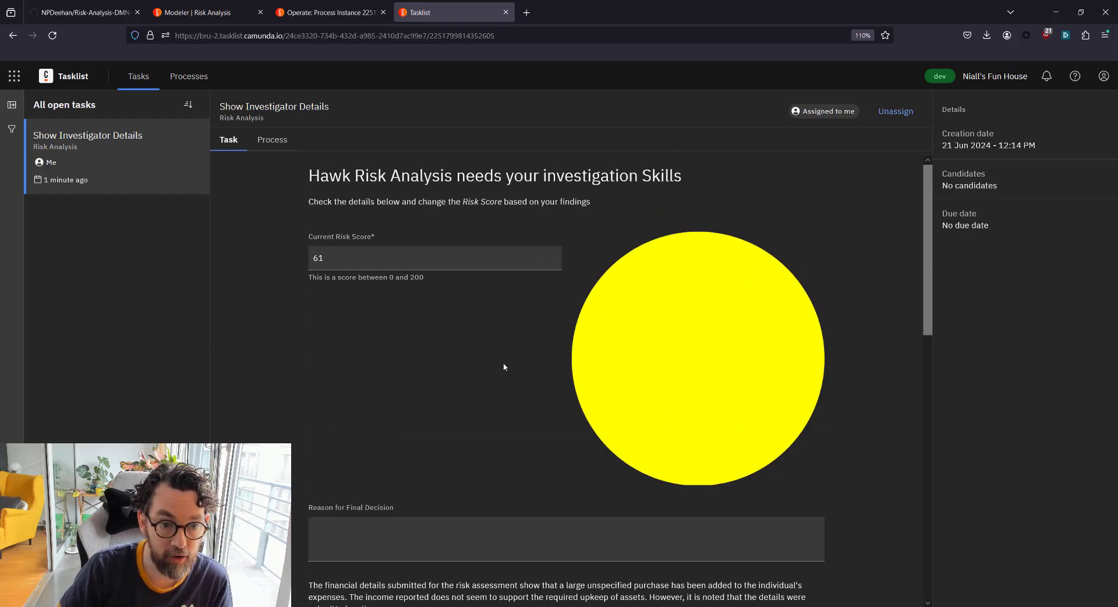
pyautogui.scroll(-7, 483, 359)
pyautogui.scroll(-3, 471, 358)
pyautogui.scroll(2, 432, 280)
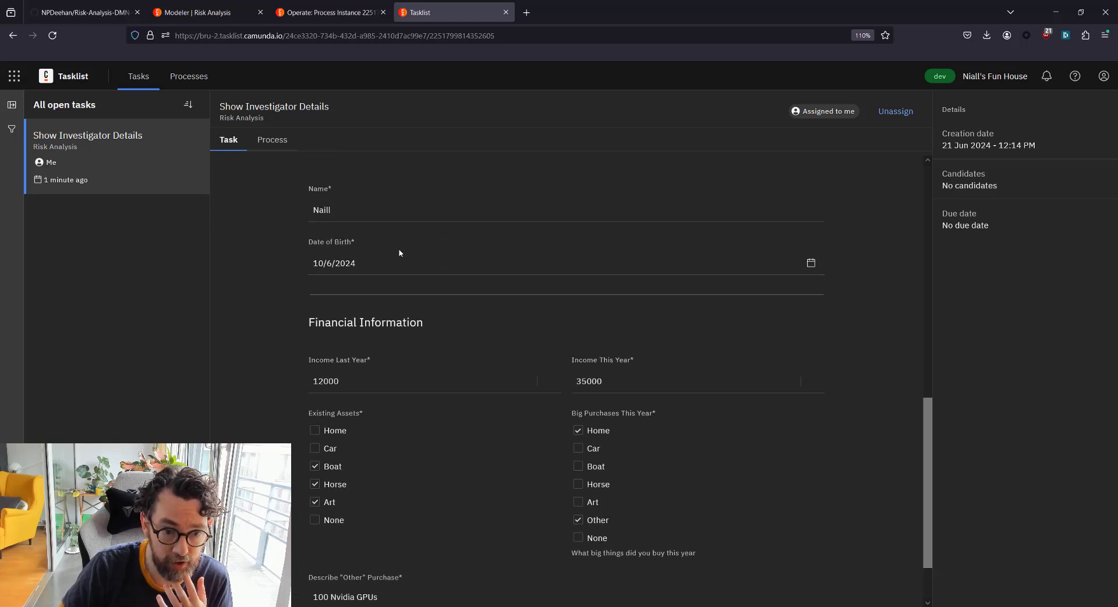
pyautogui.scroll(-1, 504, 446)
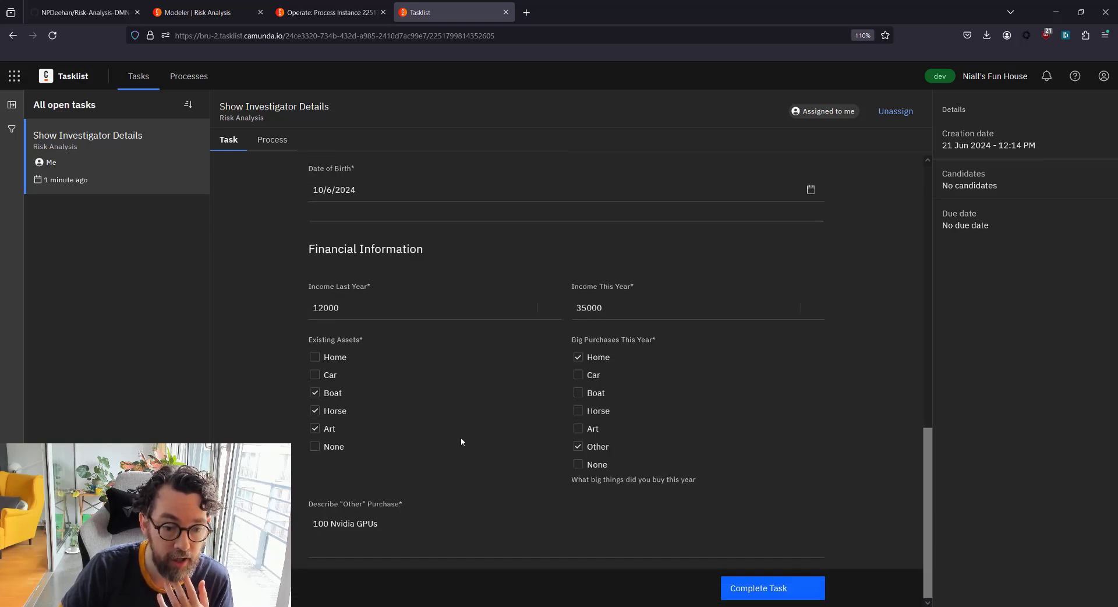
pyautogui.moveTo(316, 530); pyautogui.dragTo(401, 531)
pyautogui.click(426, 533)
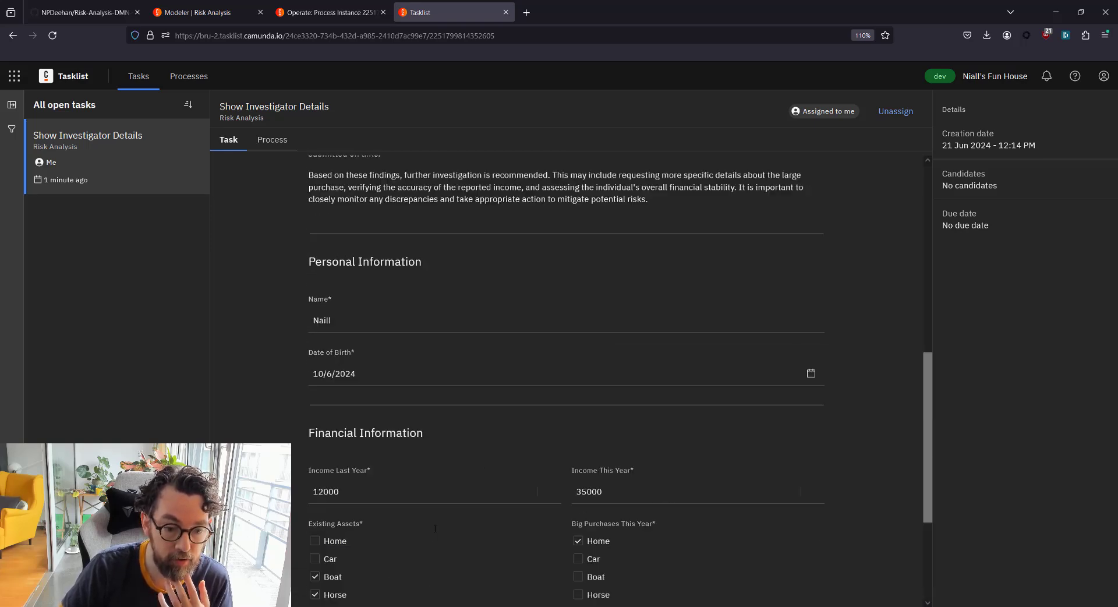
pyautogui.scroll(5, 425, 319)
# Change the risk score from 61 to 120, enter reason 'Too many GPUs', and complete the task
pyautogui.doubleClick(323, 255)
pyautogui.write('120')
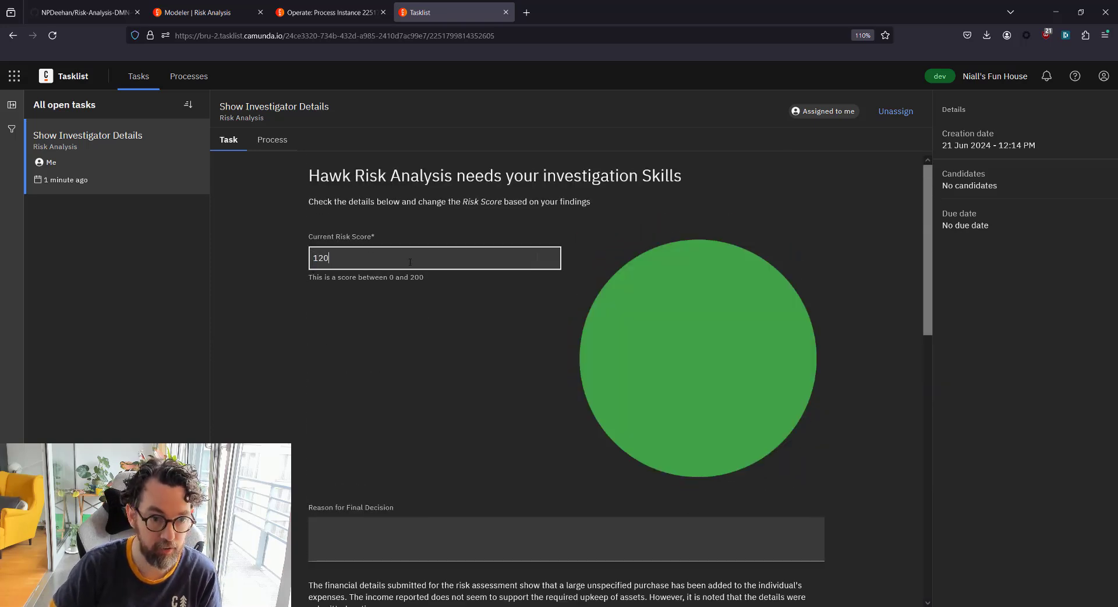
pyautogui.click(393, 552)
pyautogui.write('Too many GPUs')
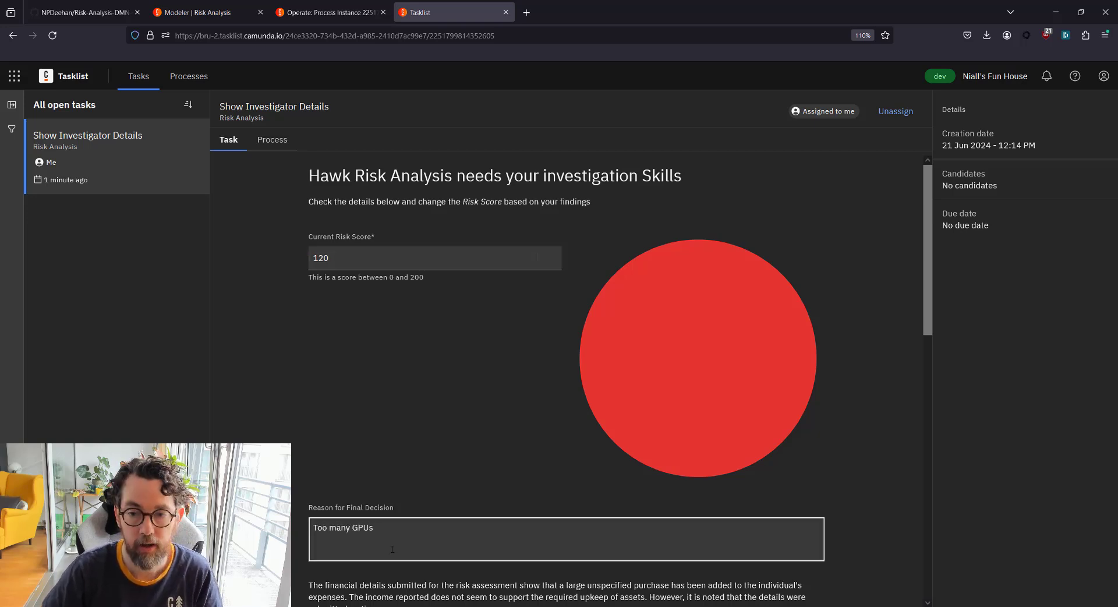
pyautogui.click(463, 467)
pyautogui.scroll(-3, 463, 466)
pyautogui.scroll(3, 463, 466)
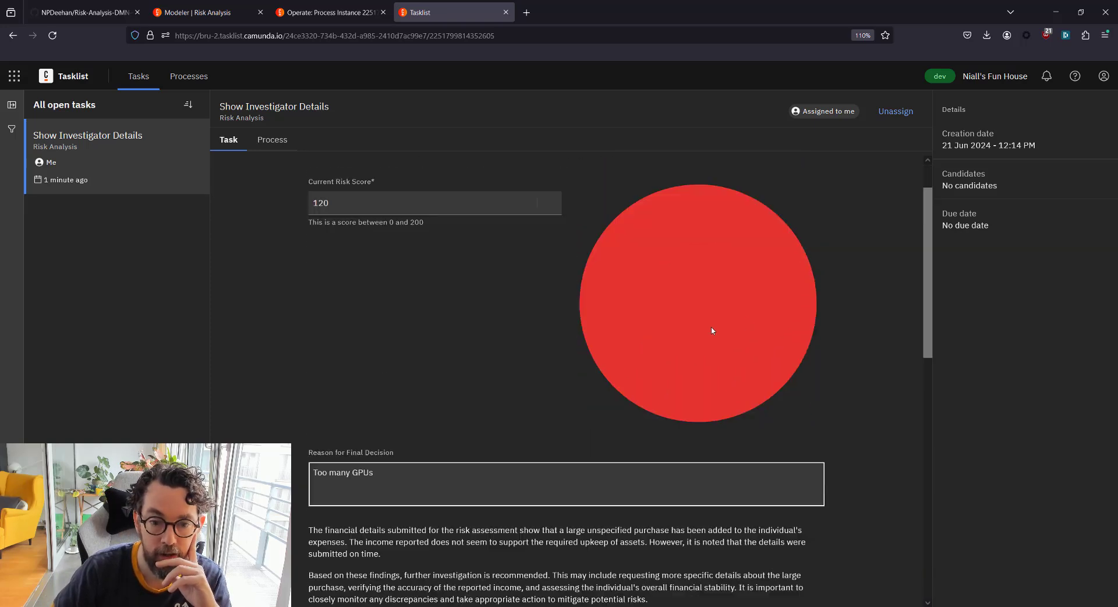
pyautogui.scroll(-9, 716, 330)
pyautogui.click(776, 589)
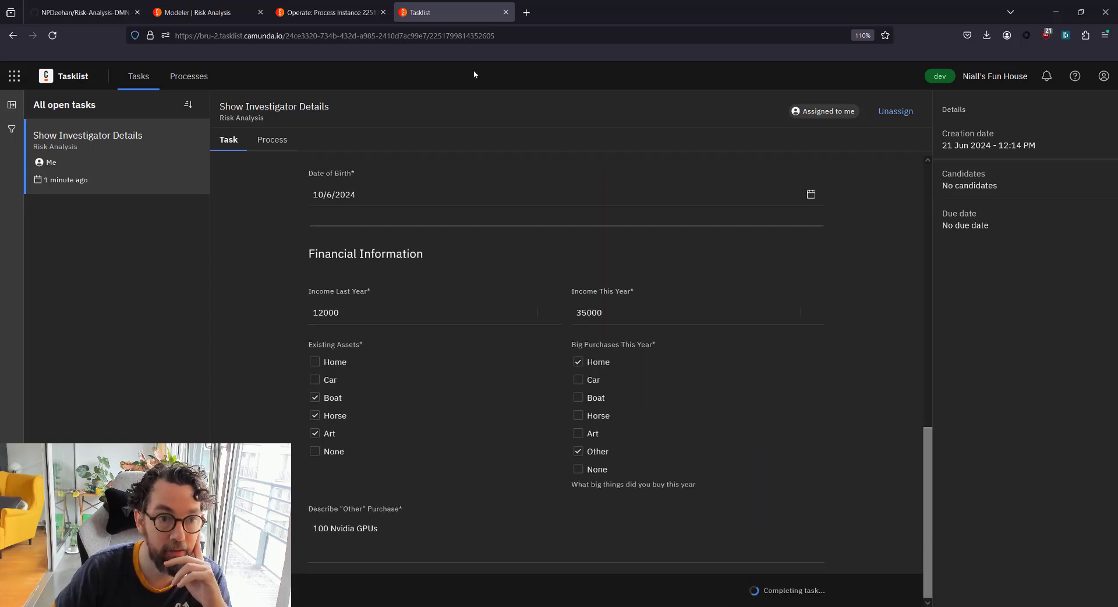
pyautogui.click(361, 11)
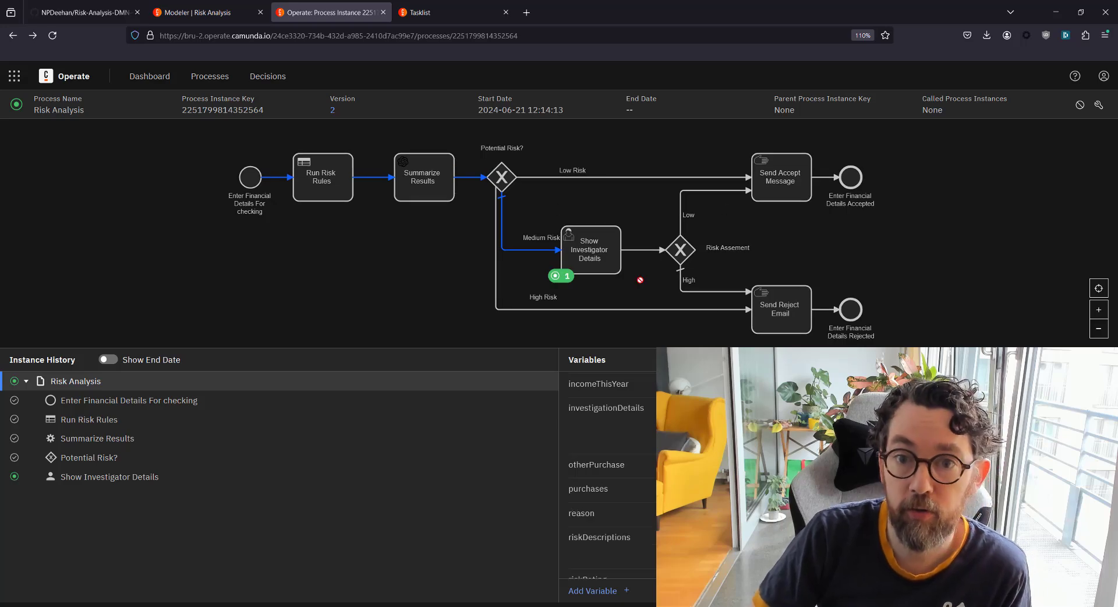
# Glance at the GitHub repository tab, then return to the Web Modeler diagram tab
pyautogui.hotkey('ctrl', '1')
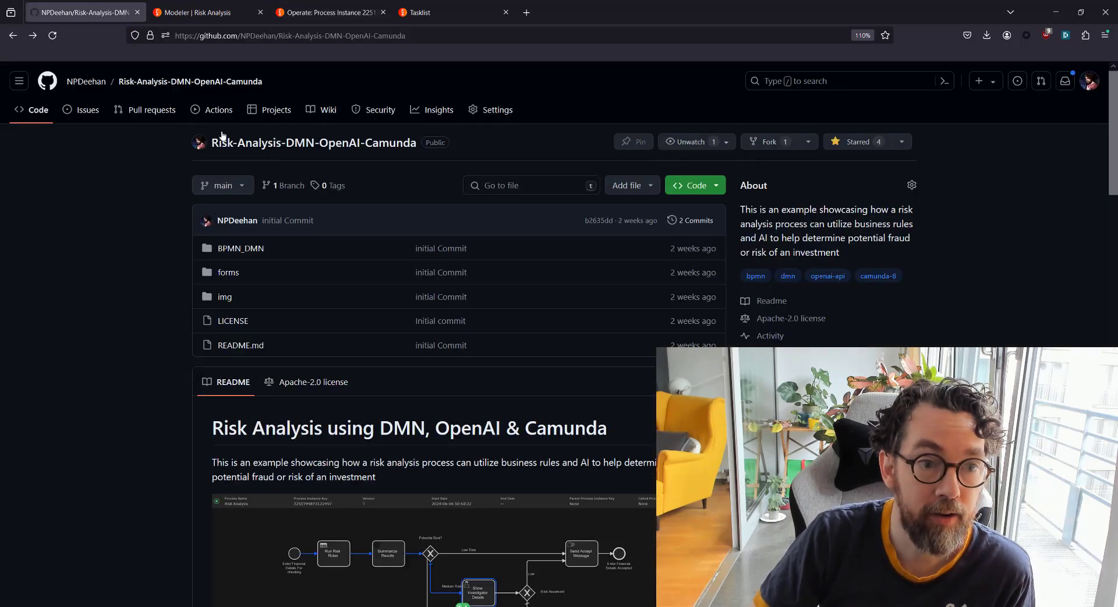
pyautogui.hotkey('ctrl', '2')
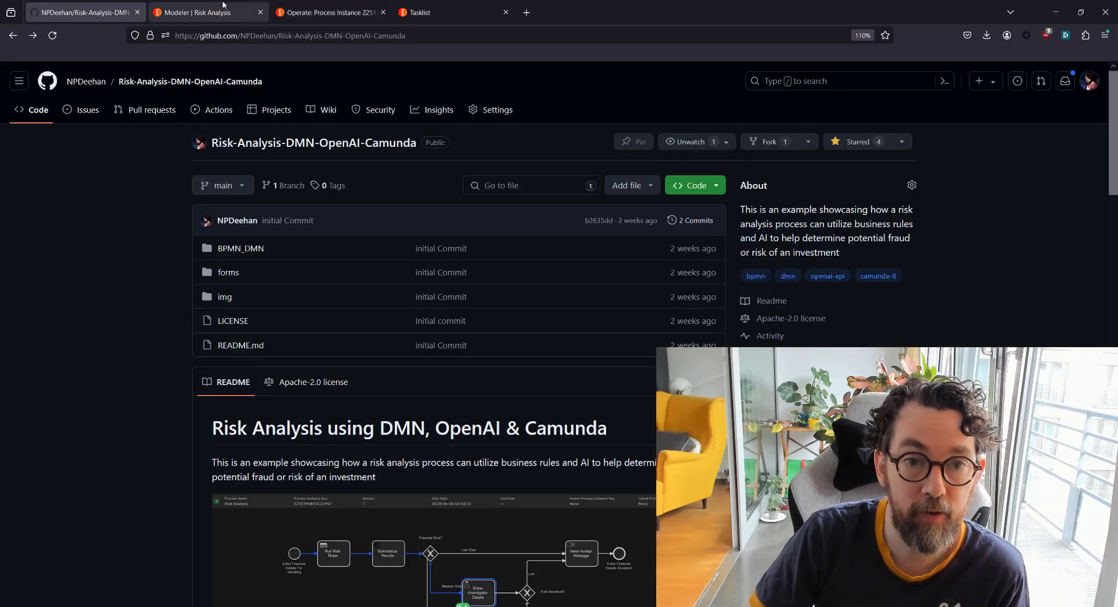